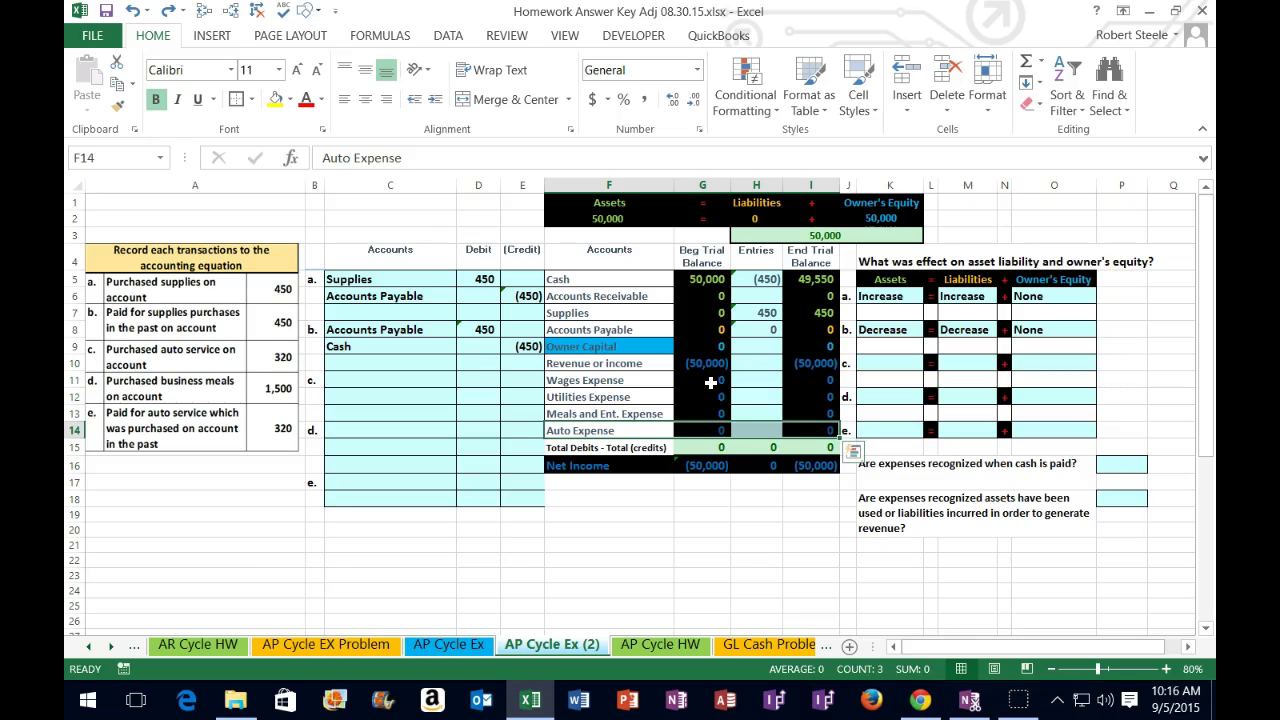
Copy the Auto Expense account name into C11 for transaction c and enter a debit of 320 in D11
right_click(607, 430)
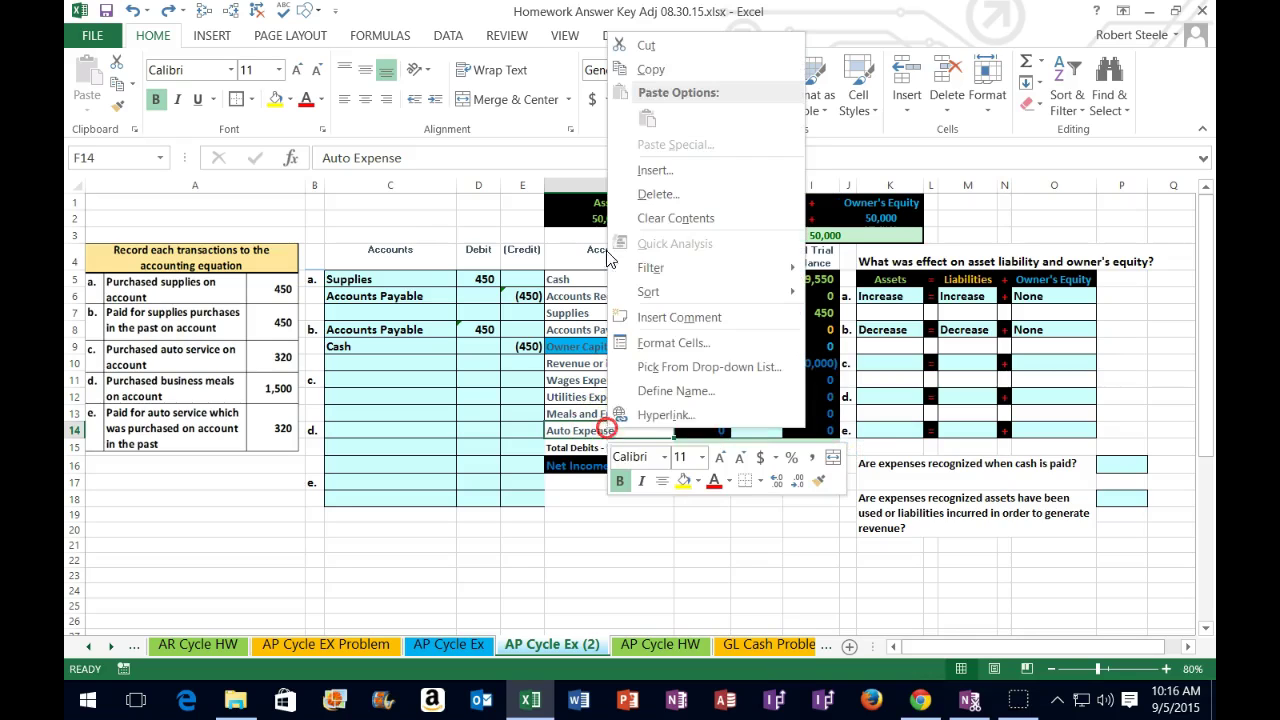
click(651, 69)
click(355, 380)
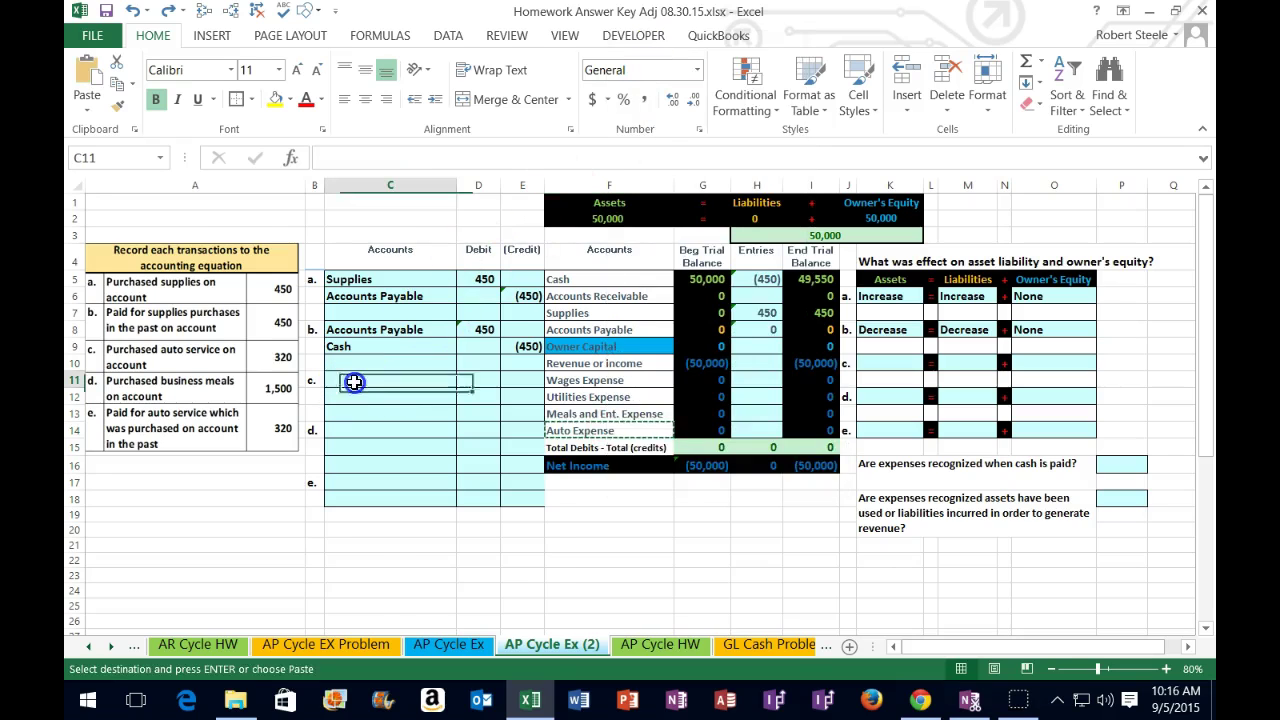
right_click(353, 381)
click(423, 366)
click(482, 378)
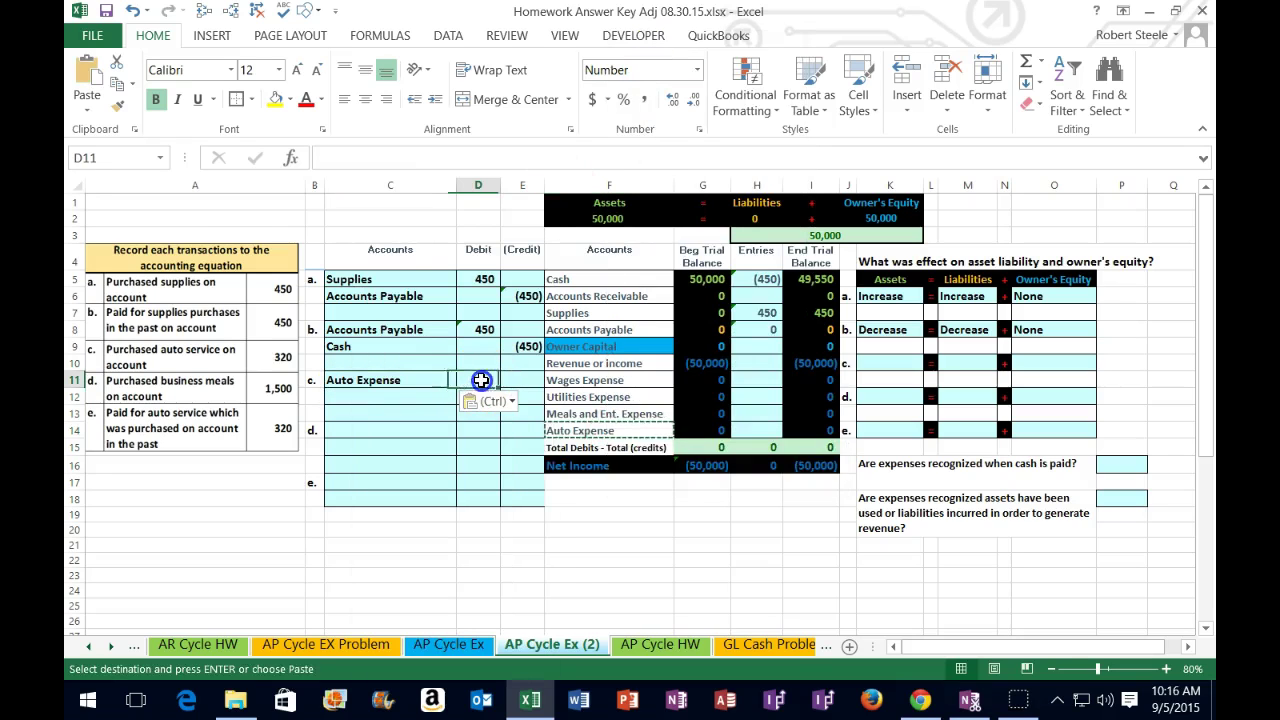
text(320)
key(Return)
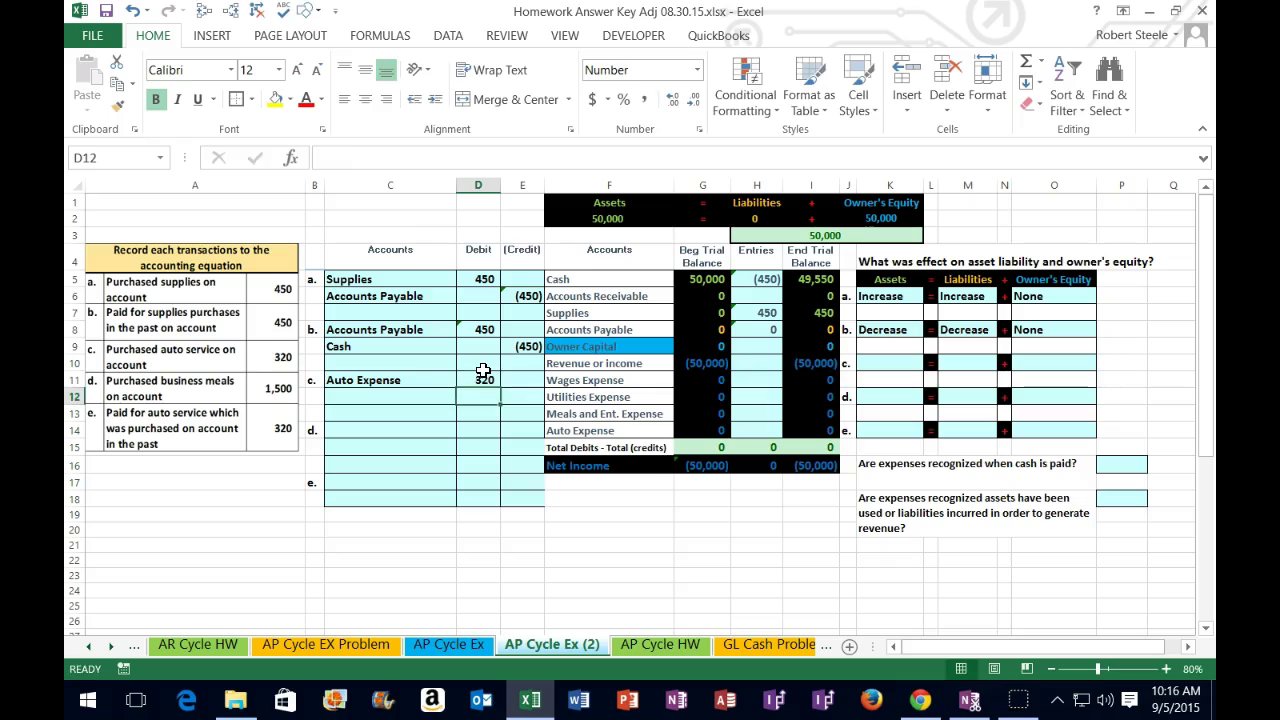
Enter the transaction c credit in E12 as the negative of the debit, using the formula -D11
key(Right)
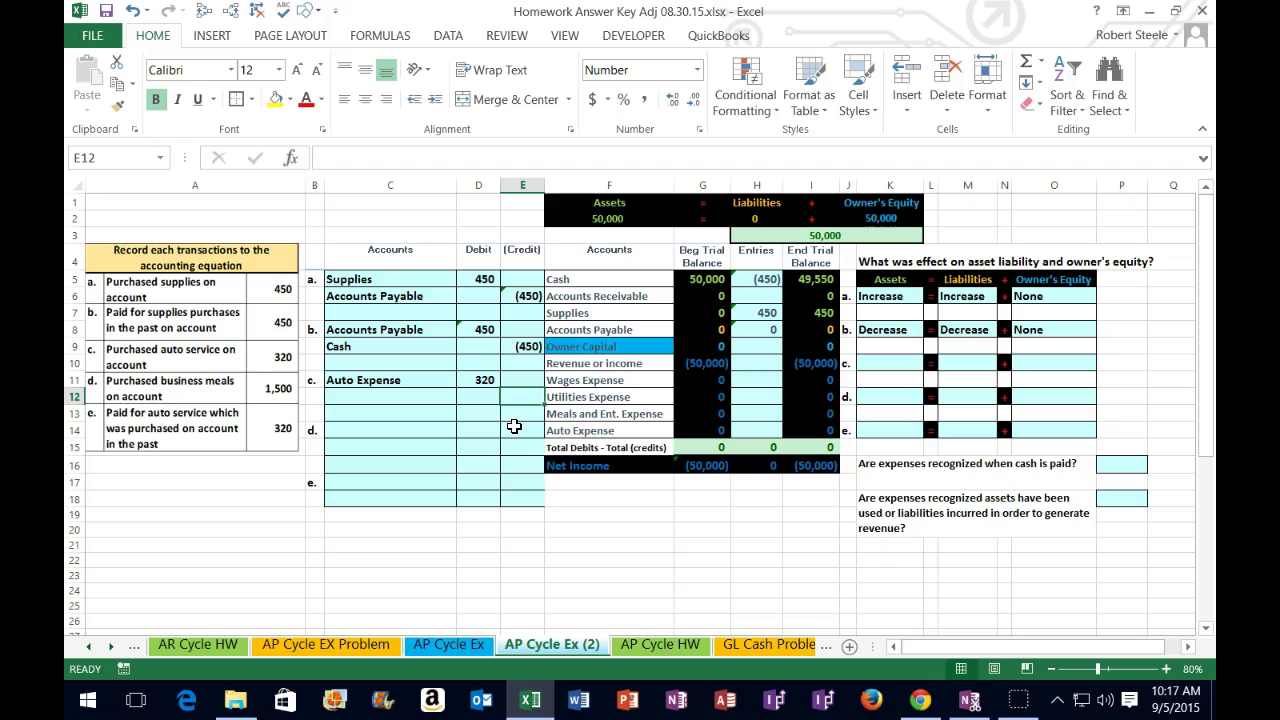
text(-)
click(482, 379)
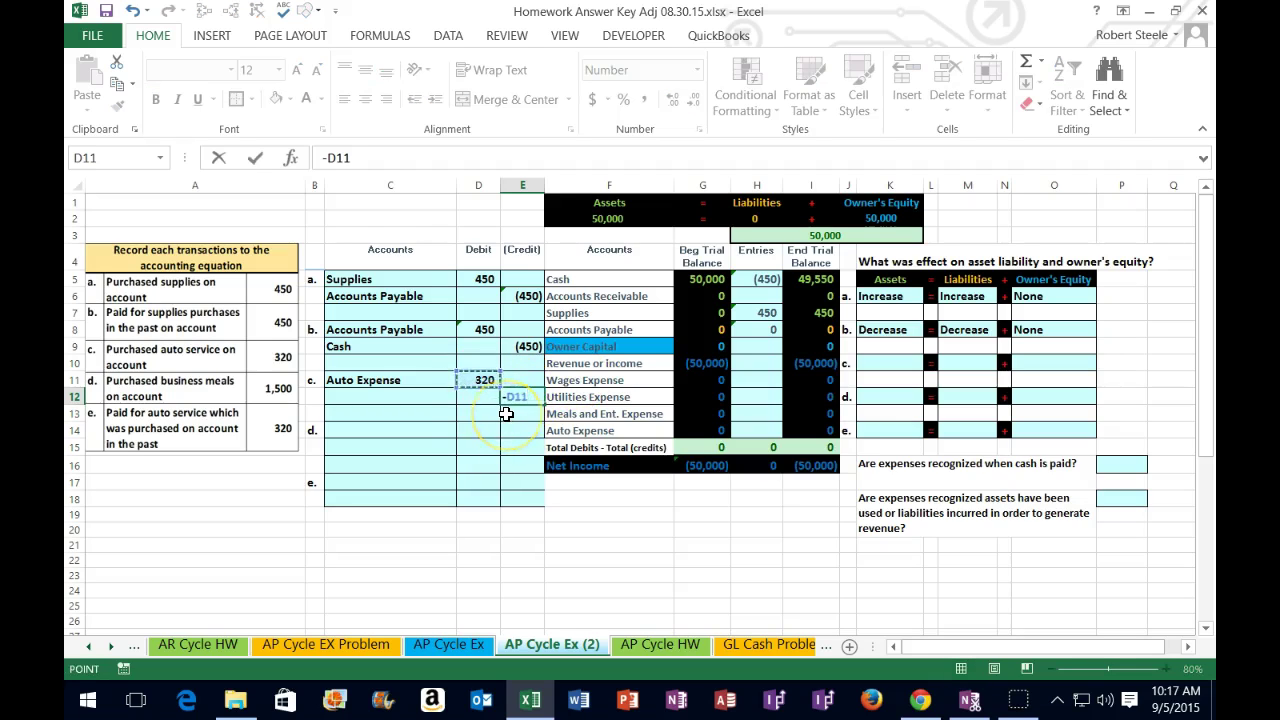
key(Return)
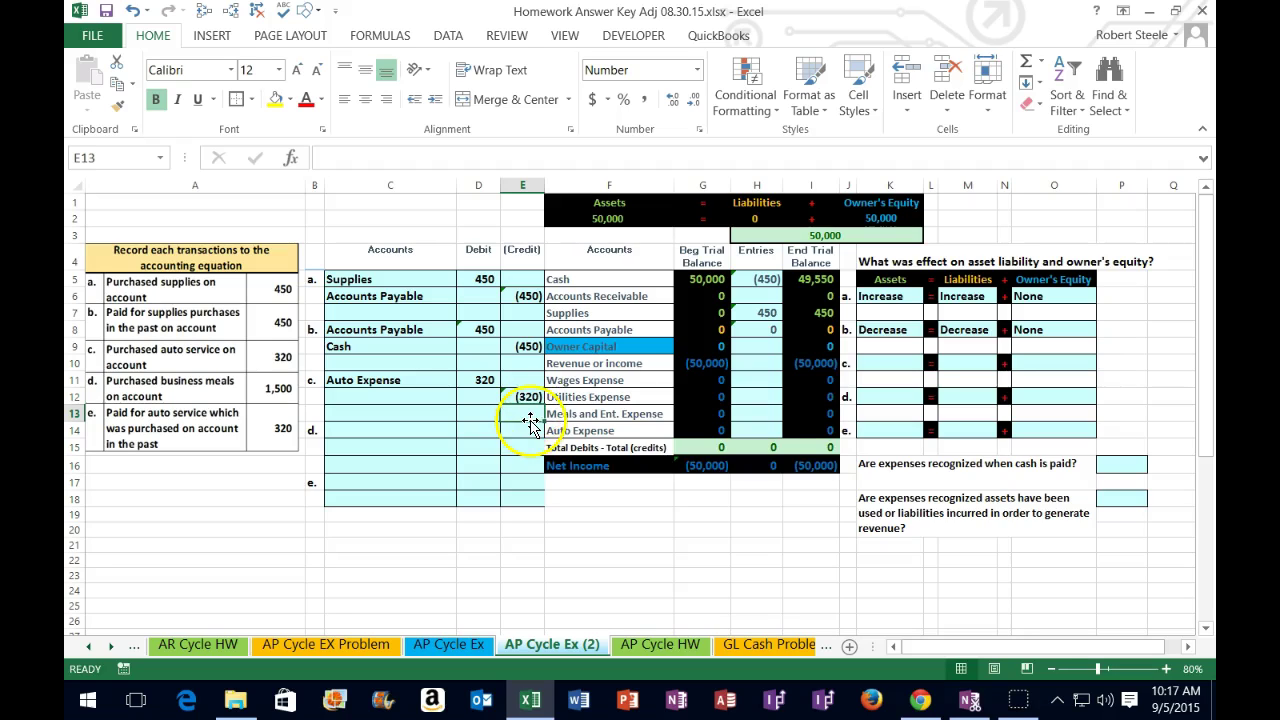
click(522, 397)
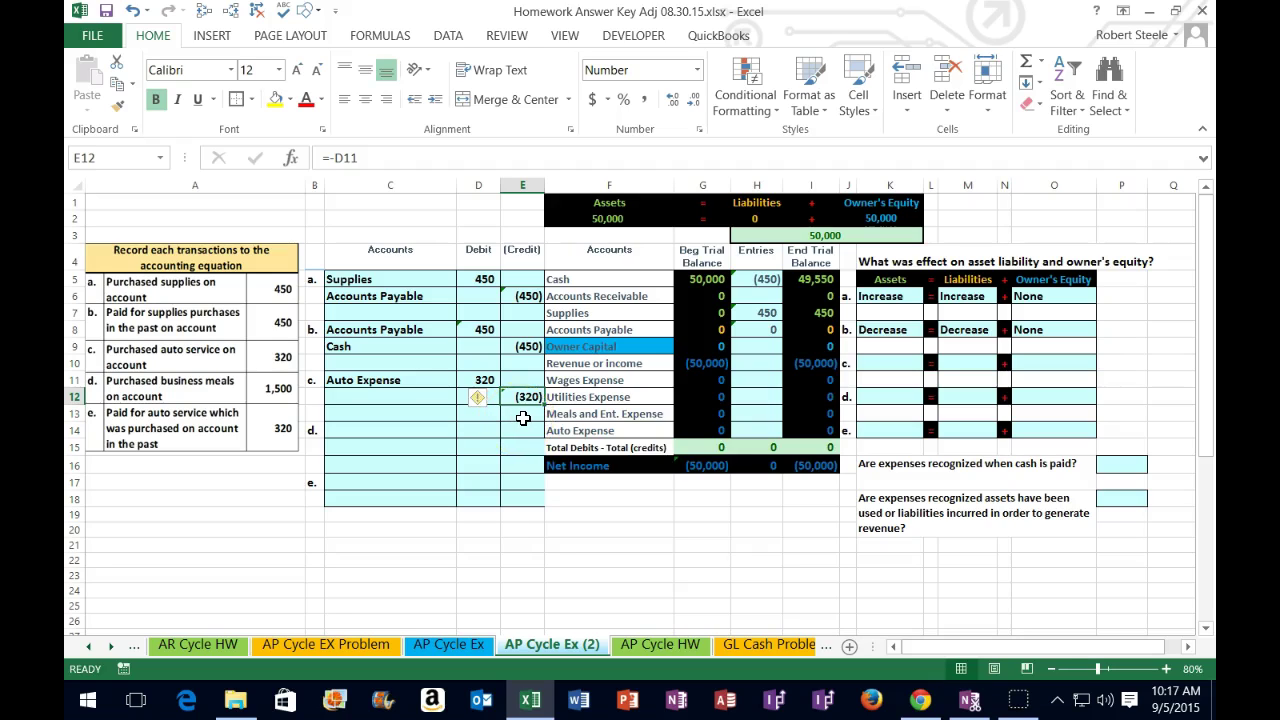
Copy the Accounts Payable account name from the trial balance into C12 as transaction c's credit account
click(578, 279)
click(584, 345)
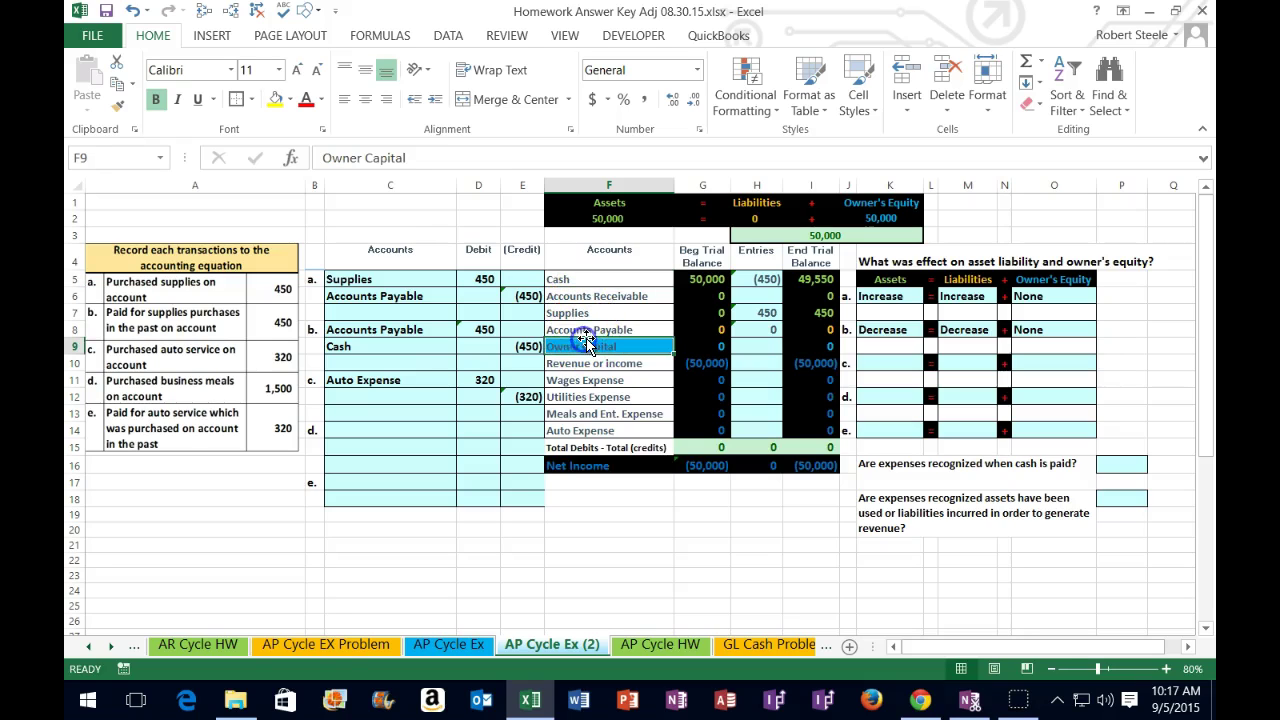
click(588, 330)
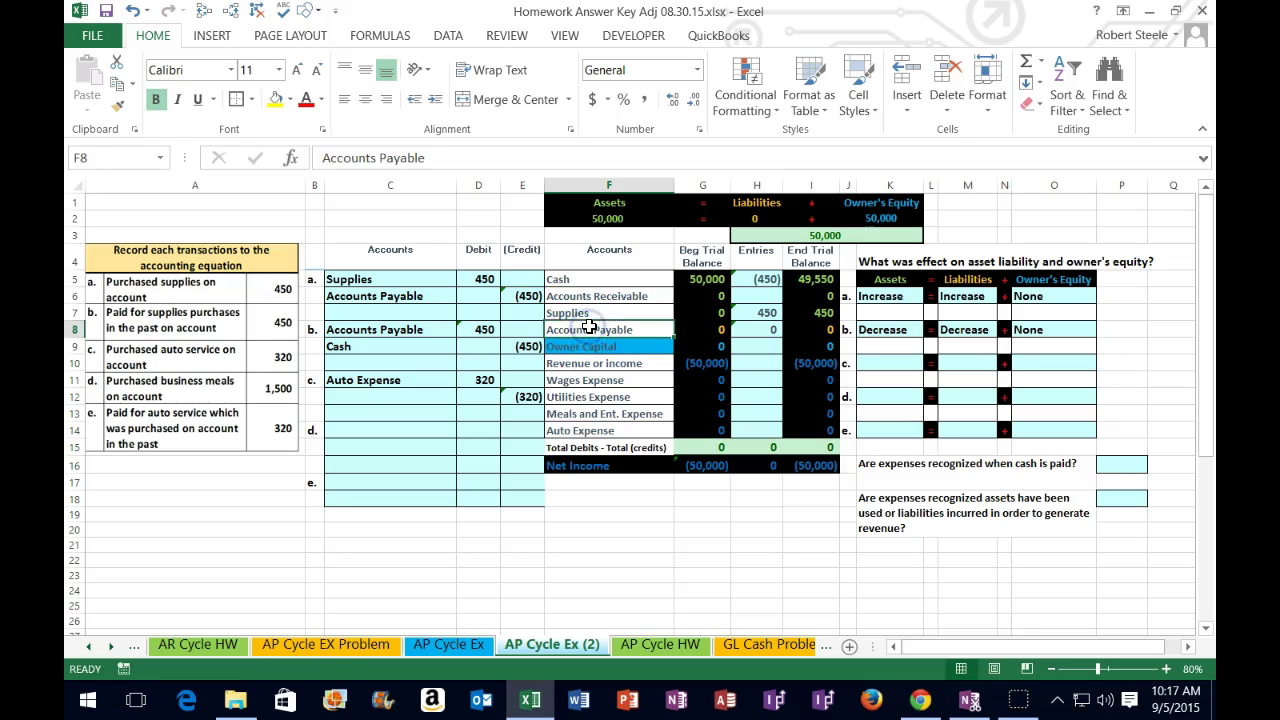
drag(586, 331, 817, 333)
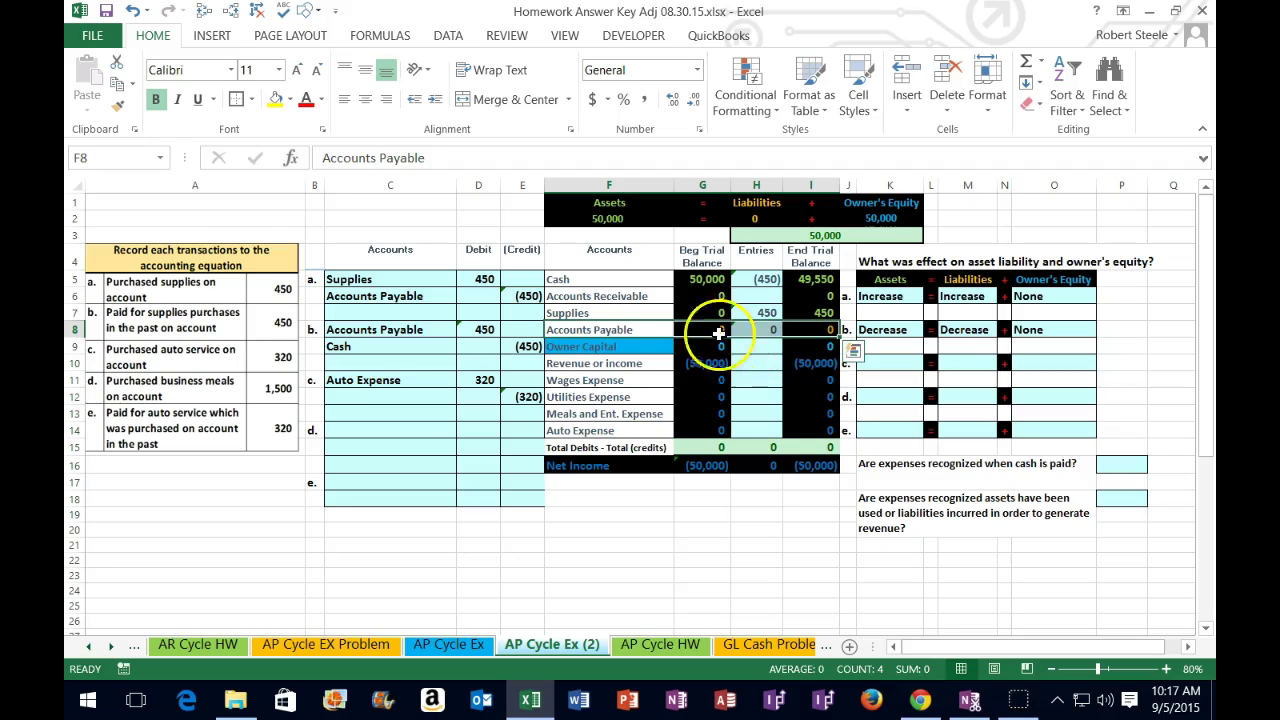
click(610, 329)
right_click(612, 325)
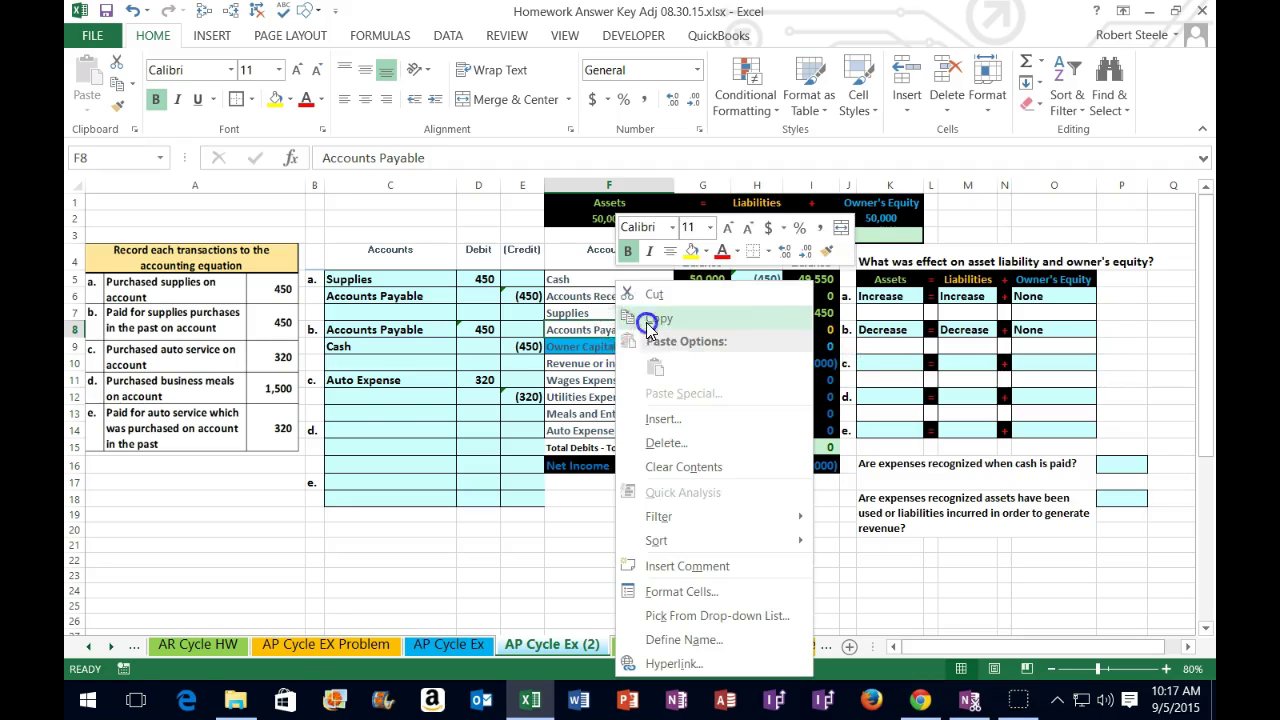
click(655, 318)
click(386, 398)
right_click(383, 396)
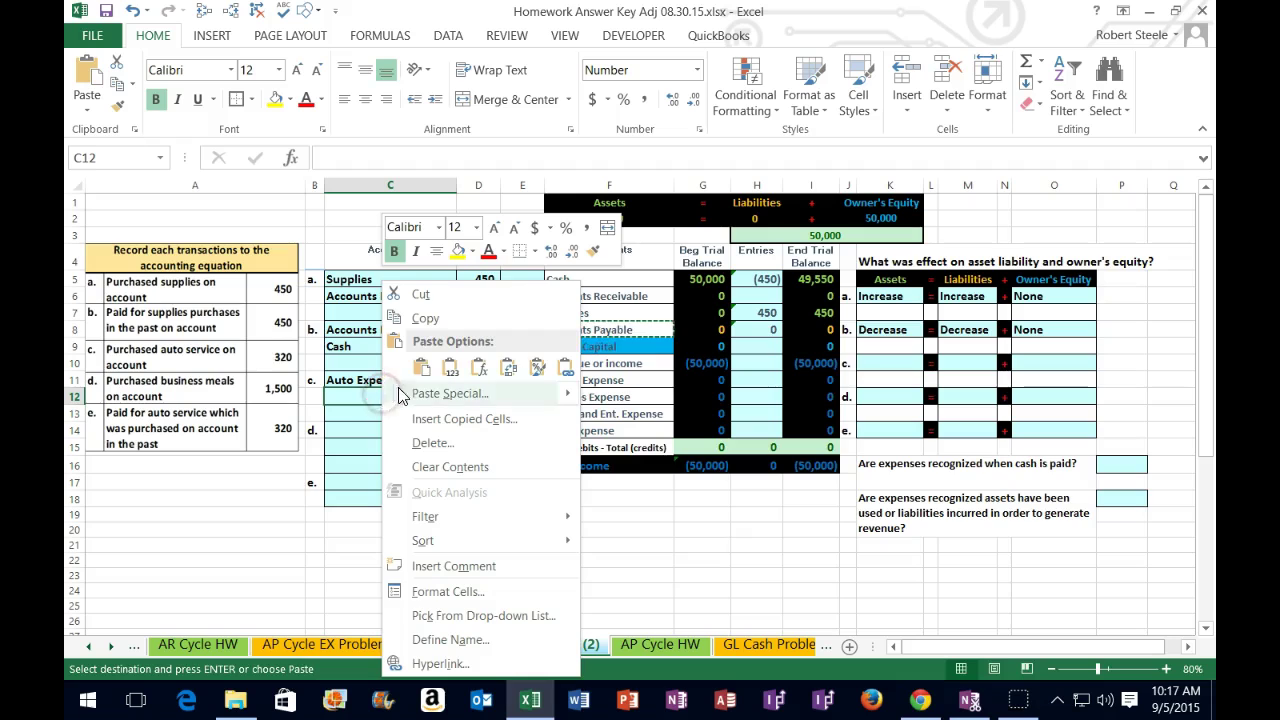
click(421, 368)
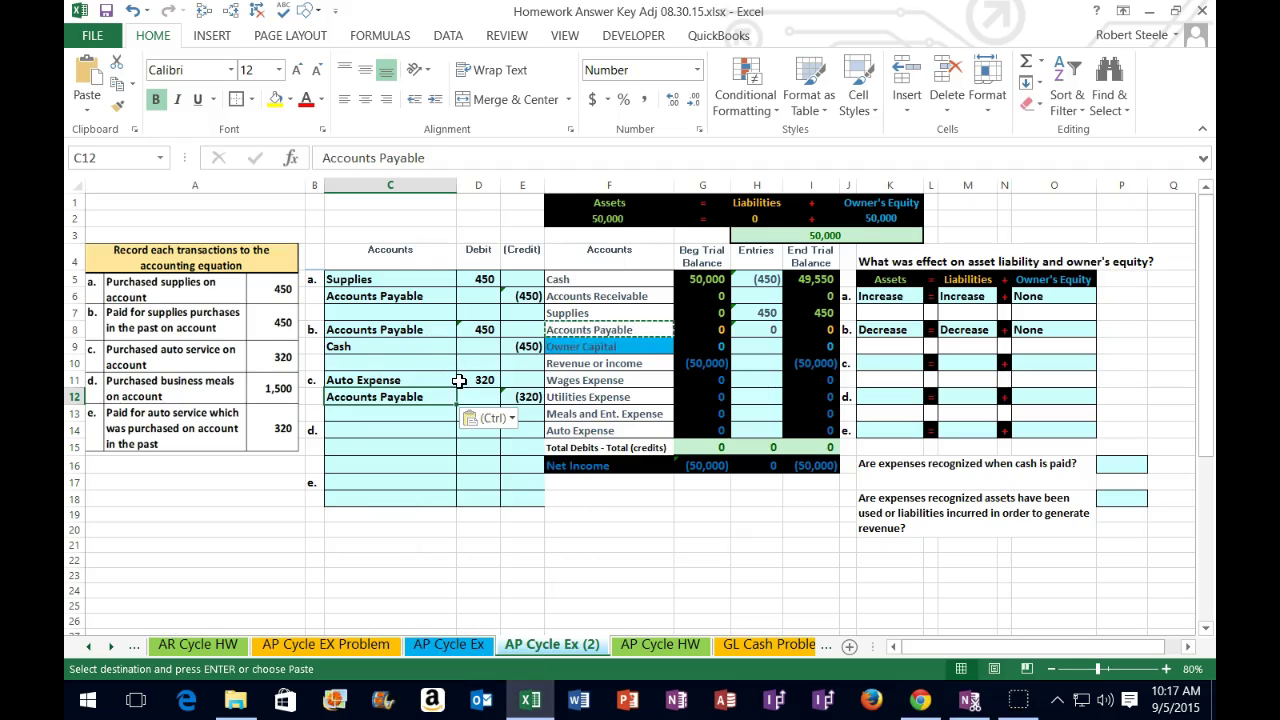
Post the transaction c debit to the Auto Expense entry in H14 with =D11, and check the ending net income against I10:I14
click(742, 429)
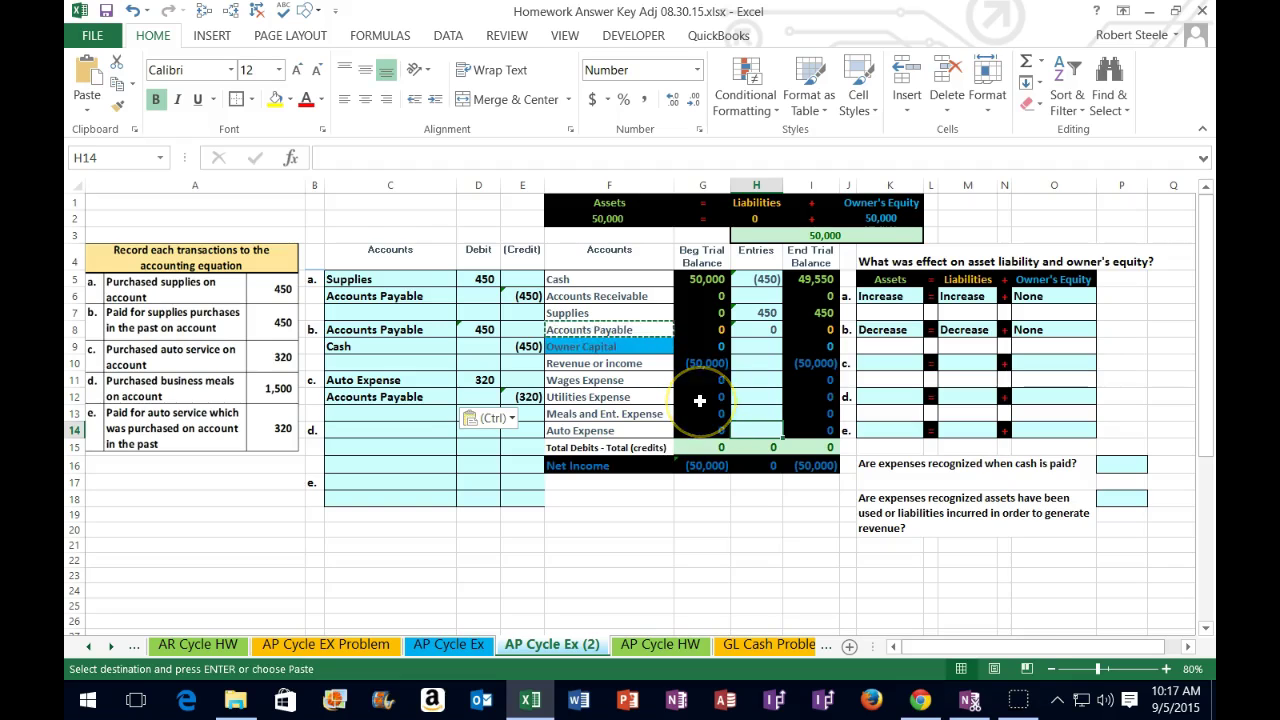
text(=)
click(478, 380)
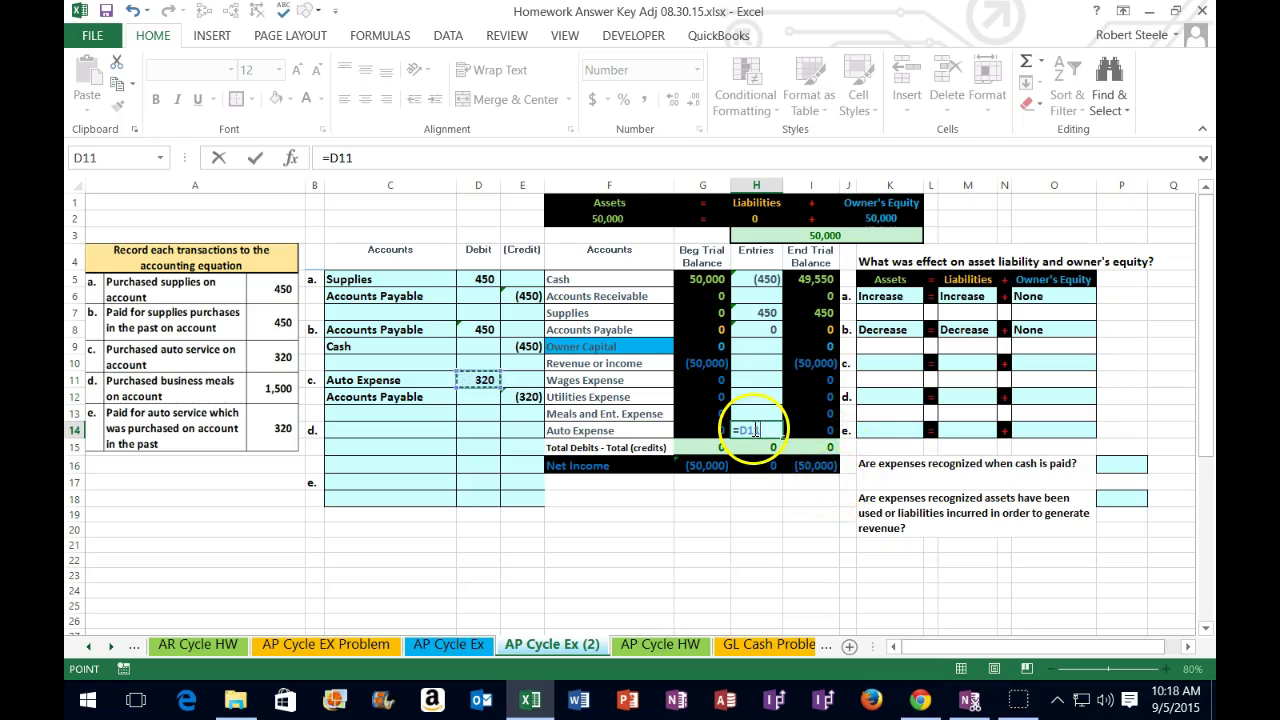
key(Return)
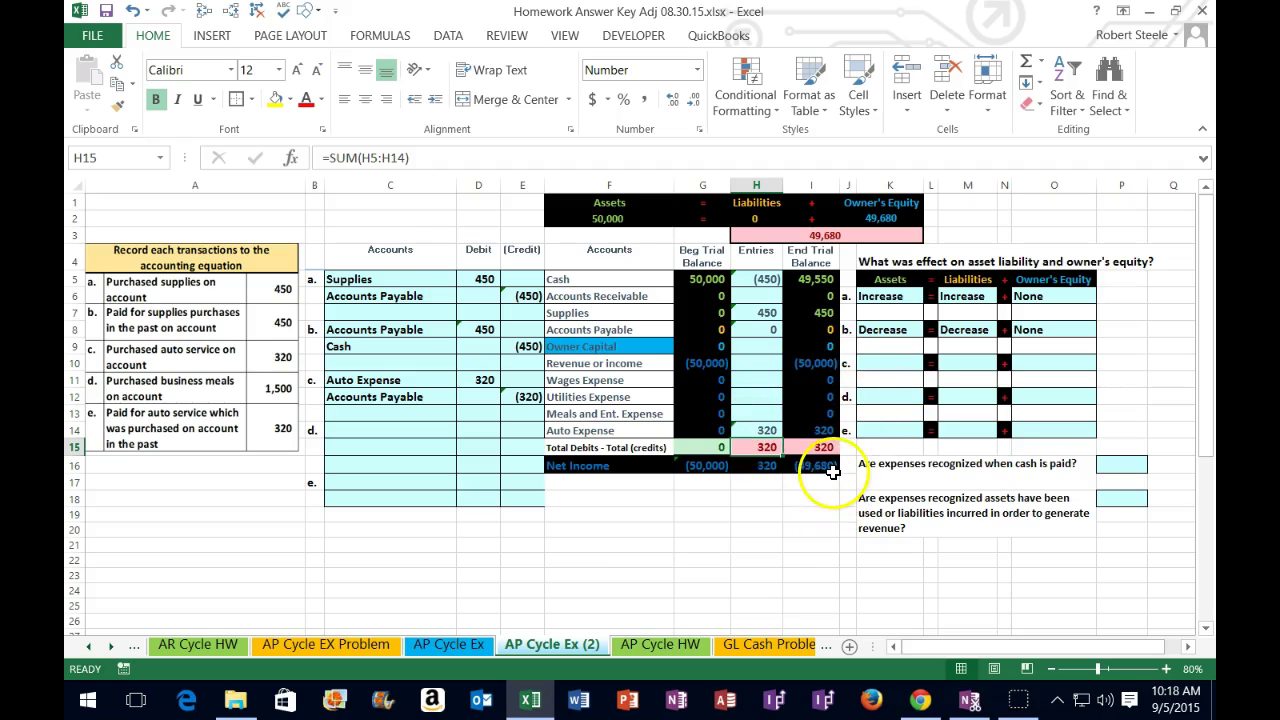
click(814, 366)
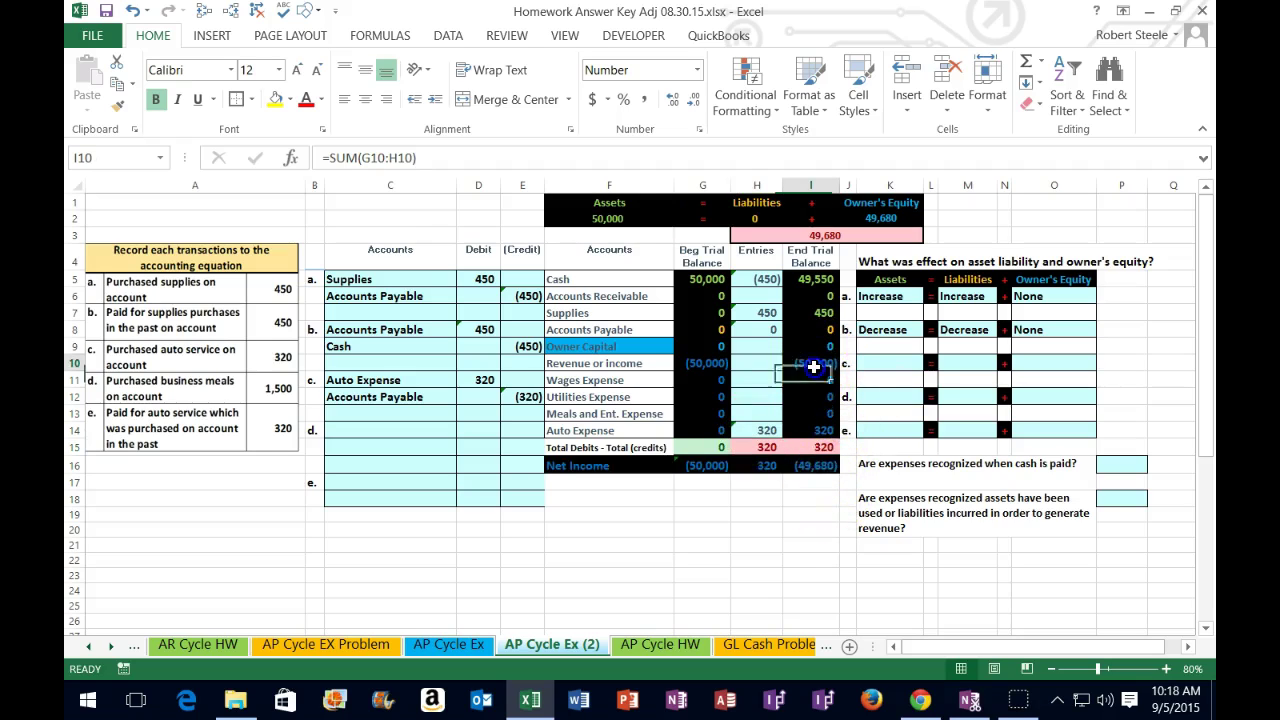
click(816, 466)
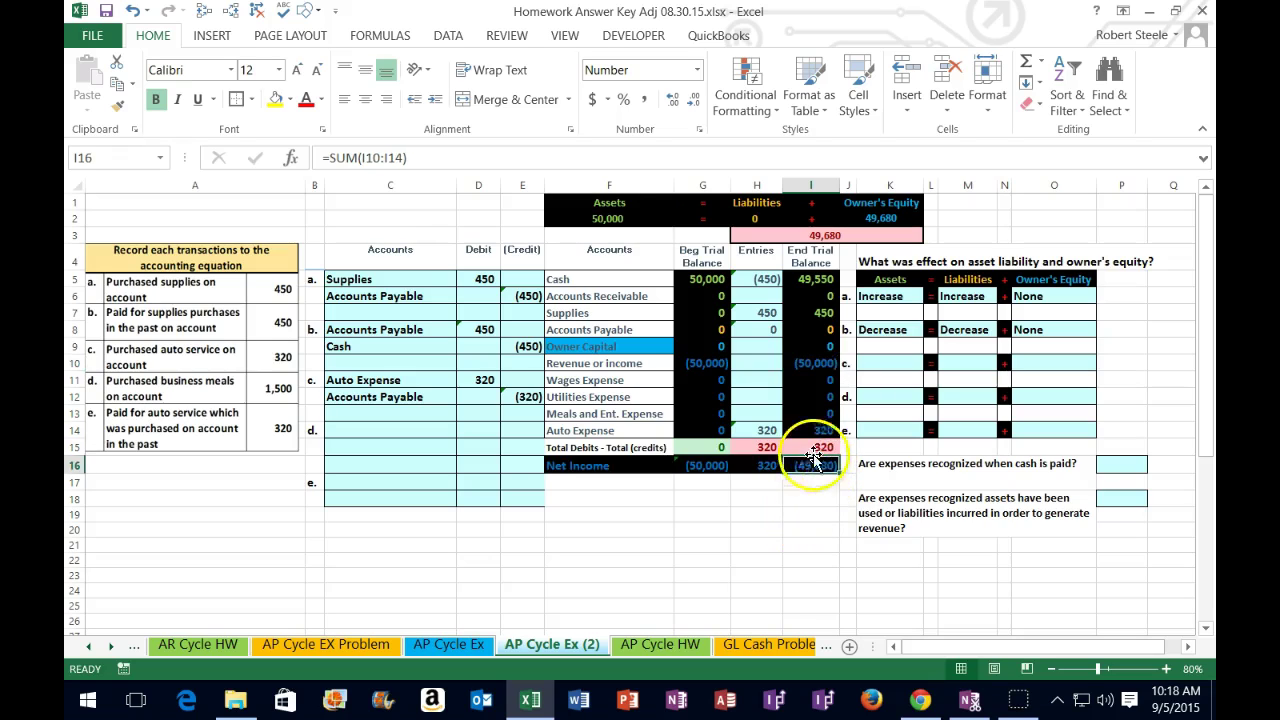
drag(813, 364, 818, 430)
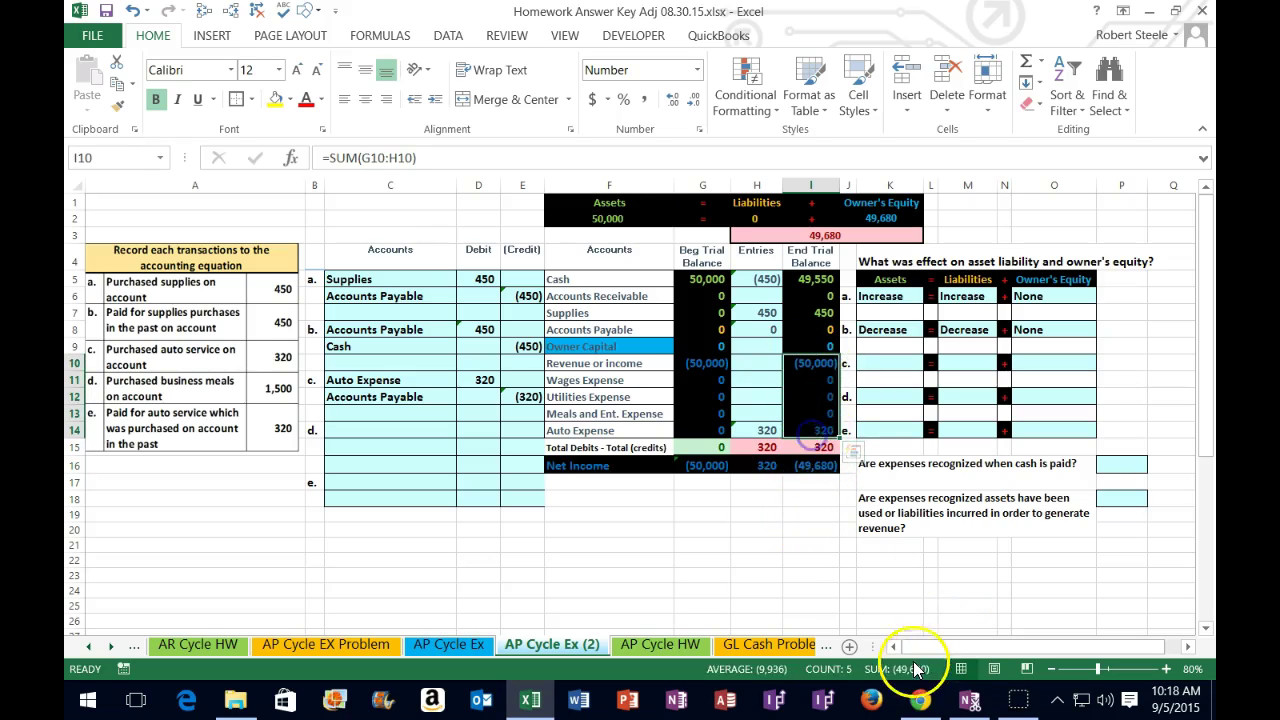
click(757, 576)
Add the transaction c credit to the Accounts Payable entry in H8, making the formula =E6+D8+E12
click(757, 330)
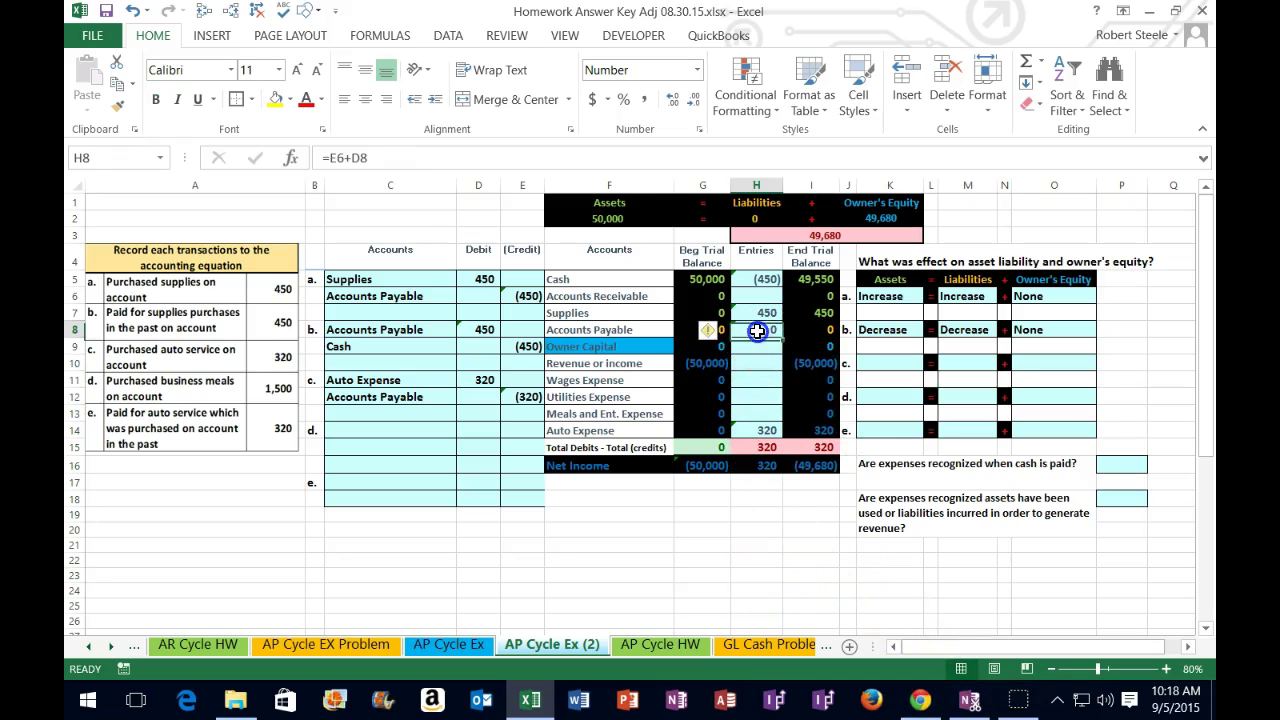
double_click(757, 330)
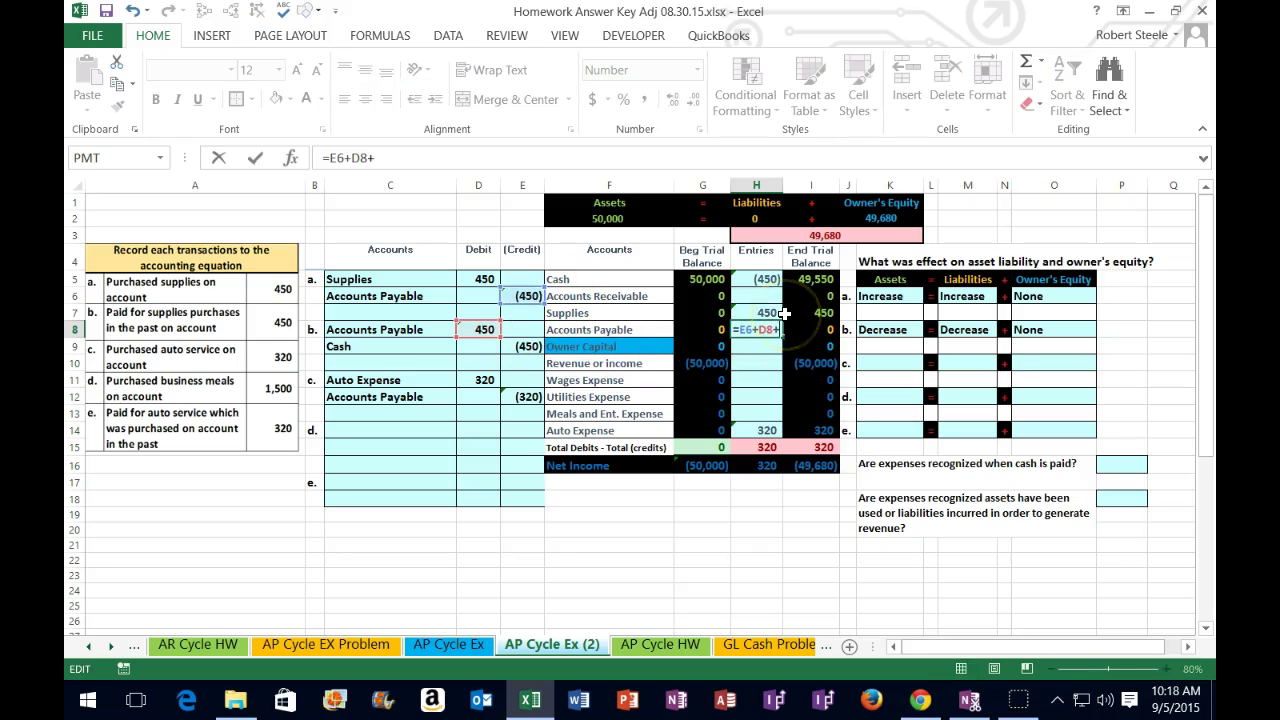
click(525, 397)
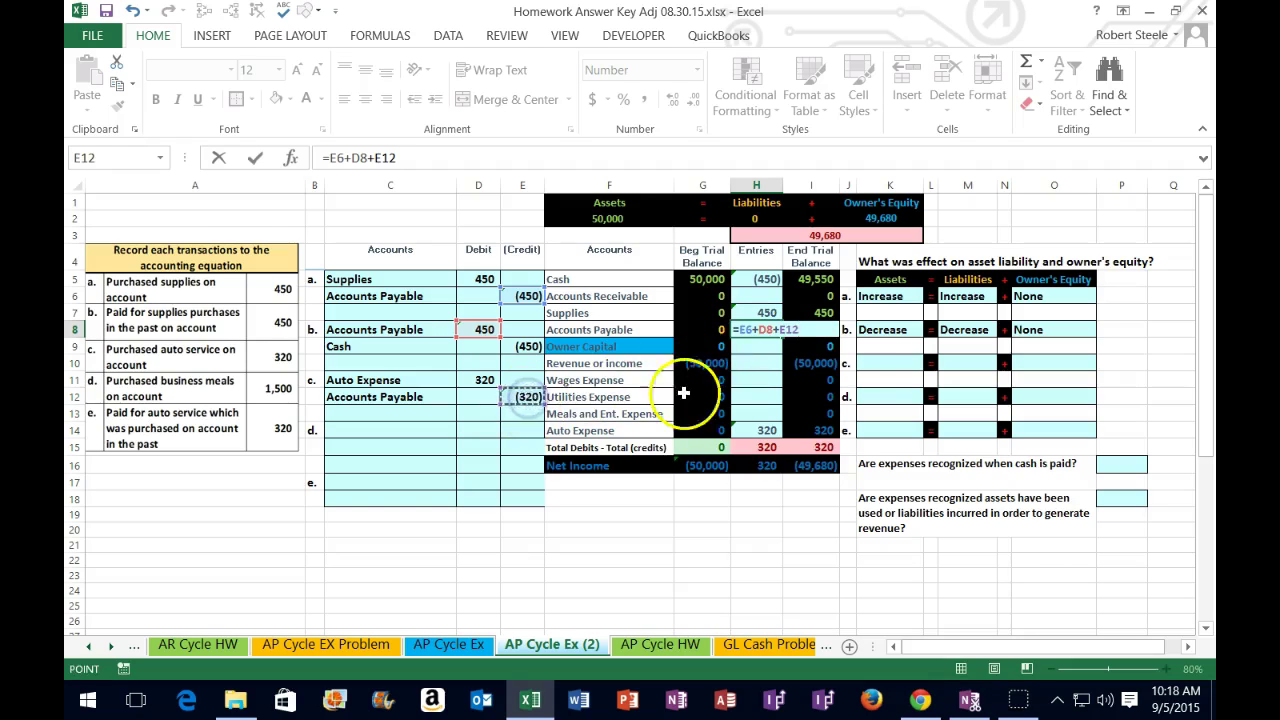
key(Return)
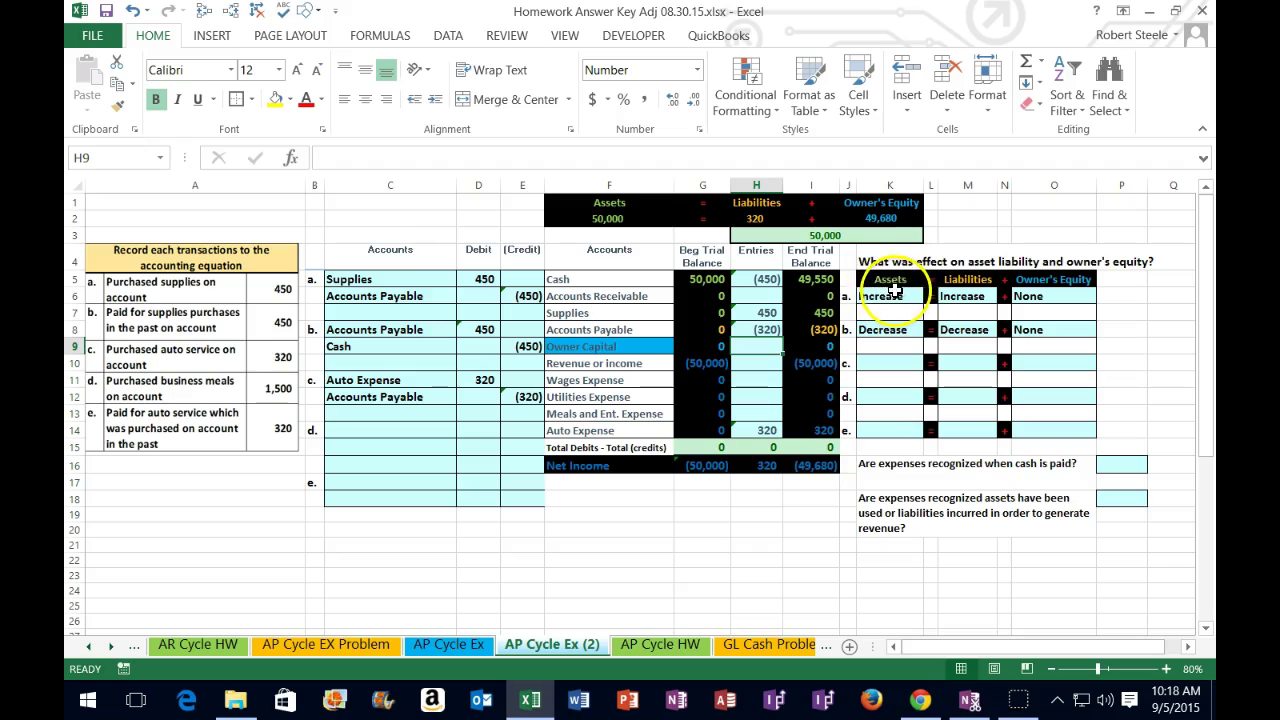
Clear the transaction c amounts in D11:E12 to compare the accounting equation without them, and undo the deletion
drag(478, 380, 510, 400)
key(Delete)
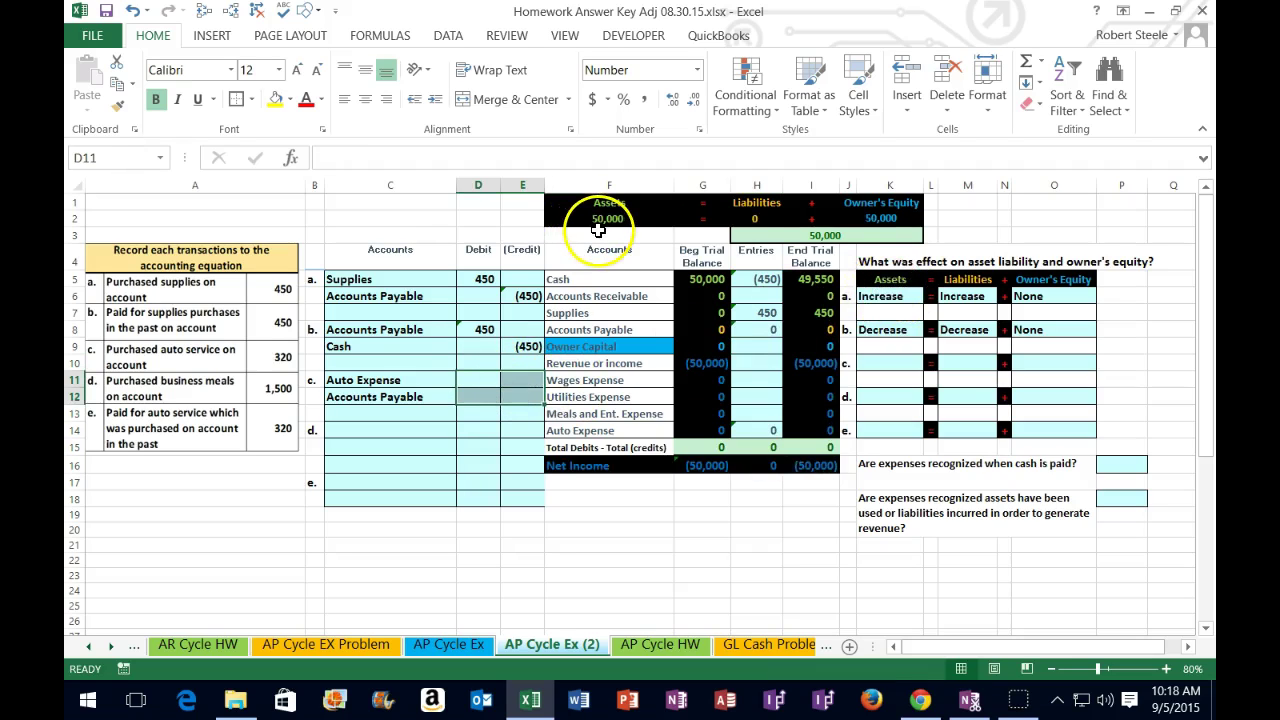
click(131, 11)
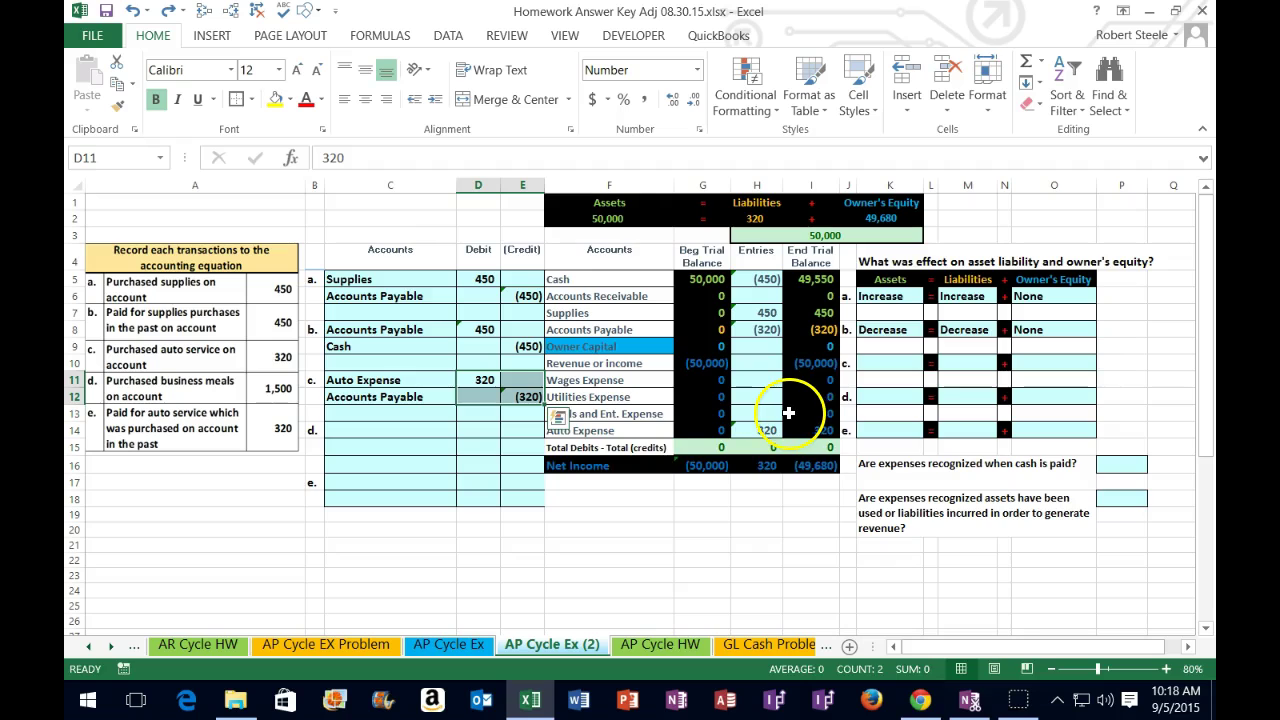
Set the effect of transaction c on assets to None in K10
click(895, 363)
click(931, 364)
click(918, 378)
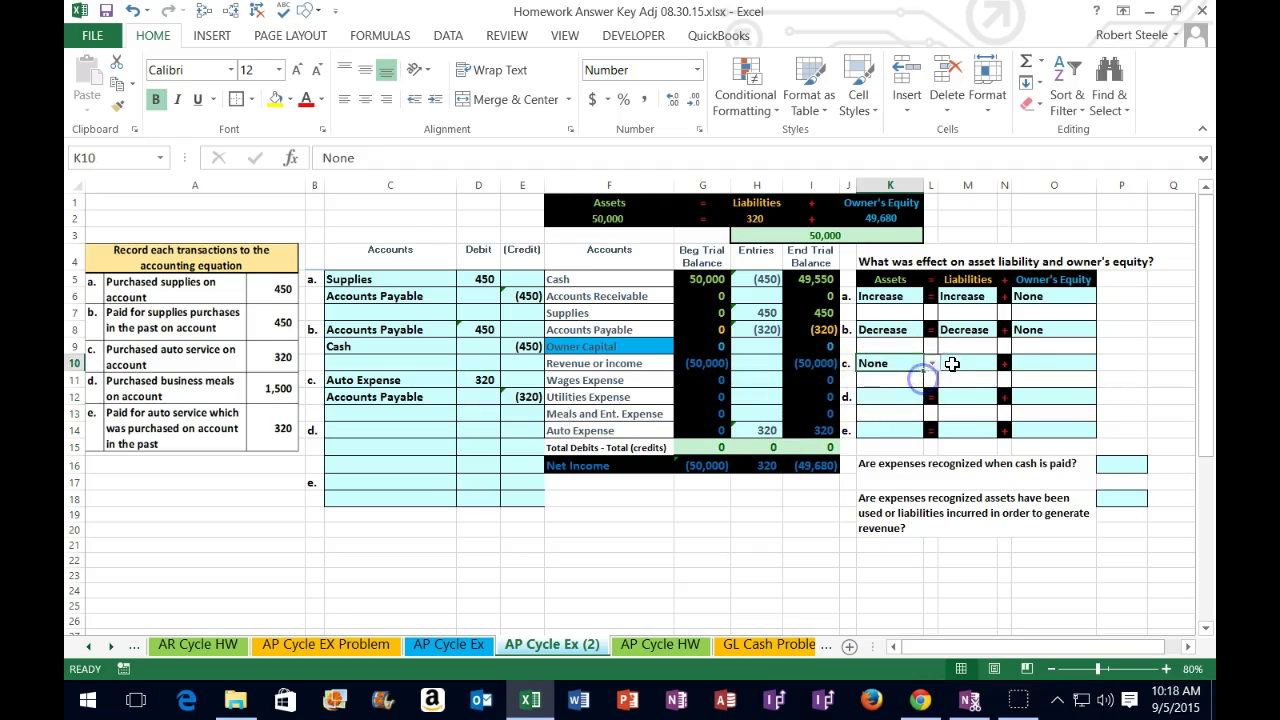
Remove the debit and credit of transaction c once more to compare the liabilities total, and restore them
drag(485, 381, 509, 390)
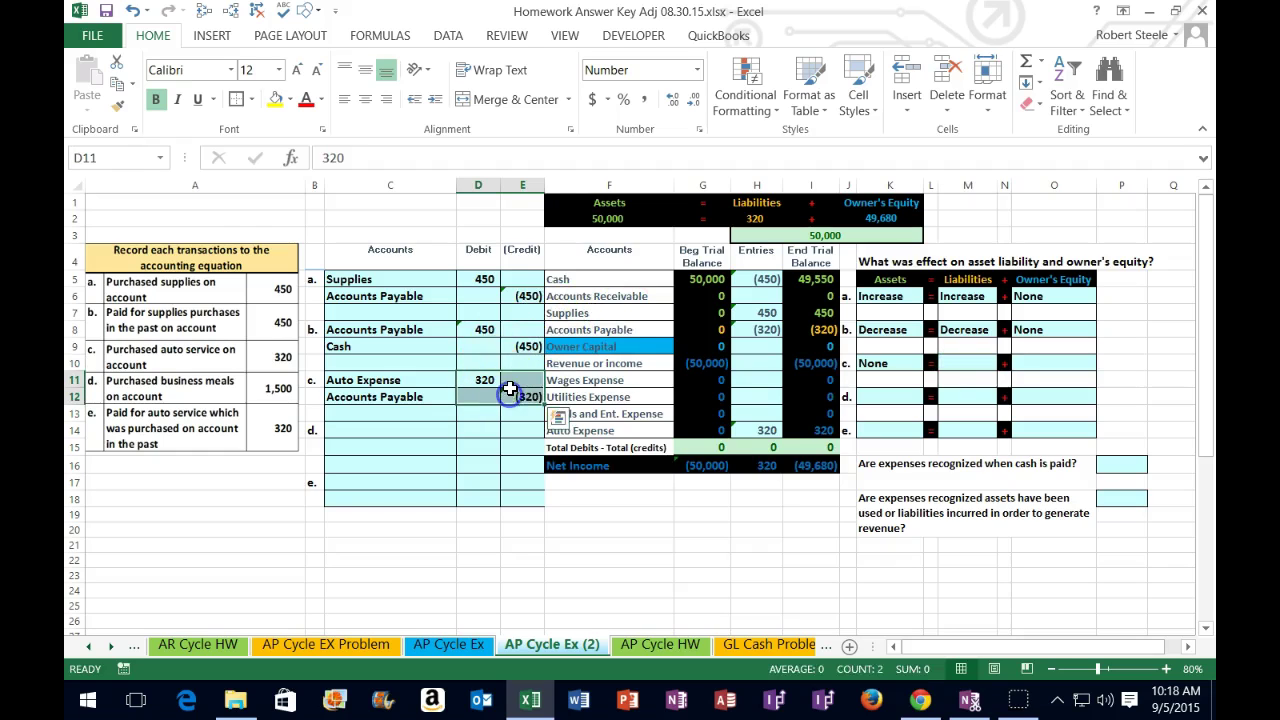
key(Delete)
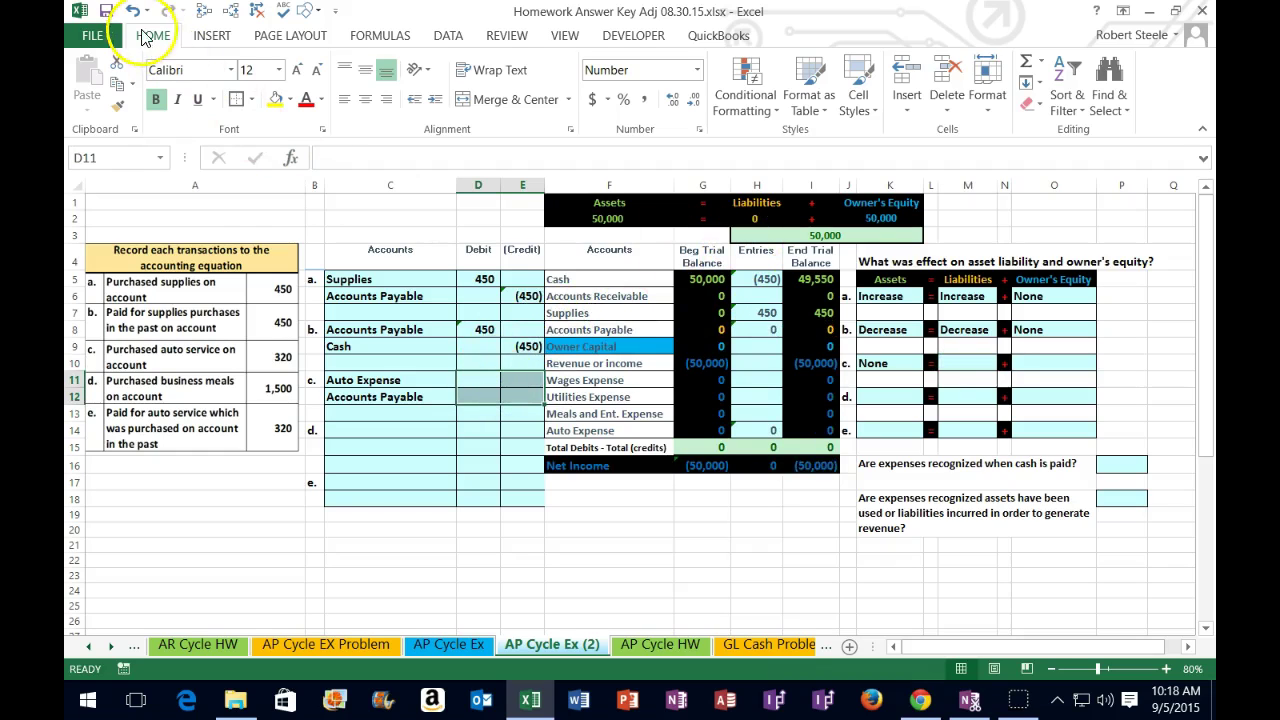
click(132, 11)
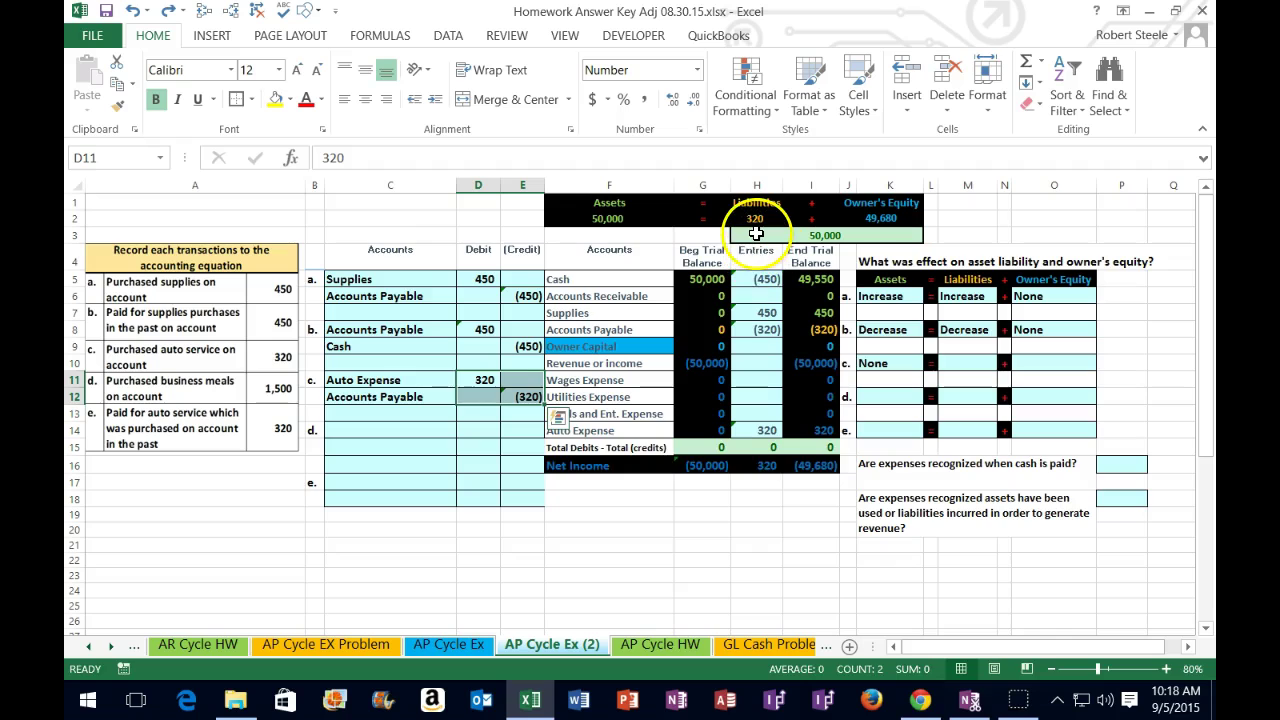
Set the effect of transaction c on liabilities to Increase in M10, and check the Accounts Payable balance and liabilities total
click(967, 367)
click(1005, 363)
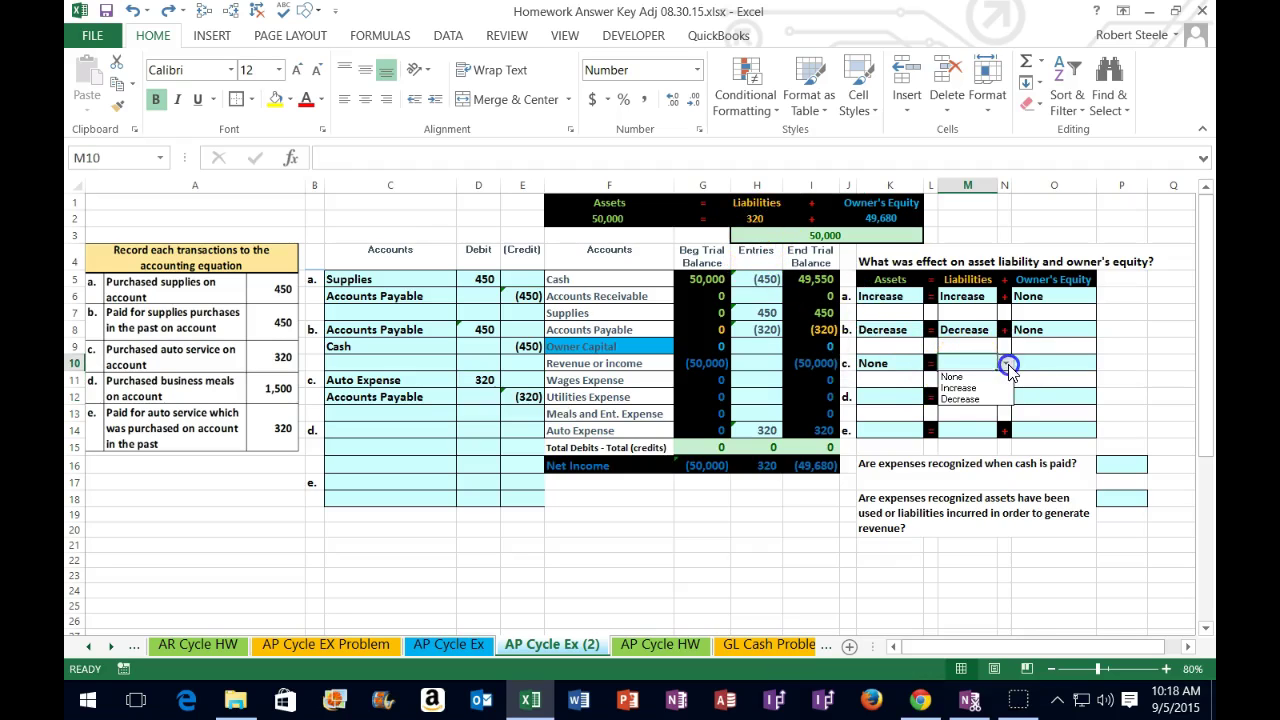
click(960, 388)
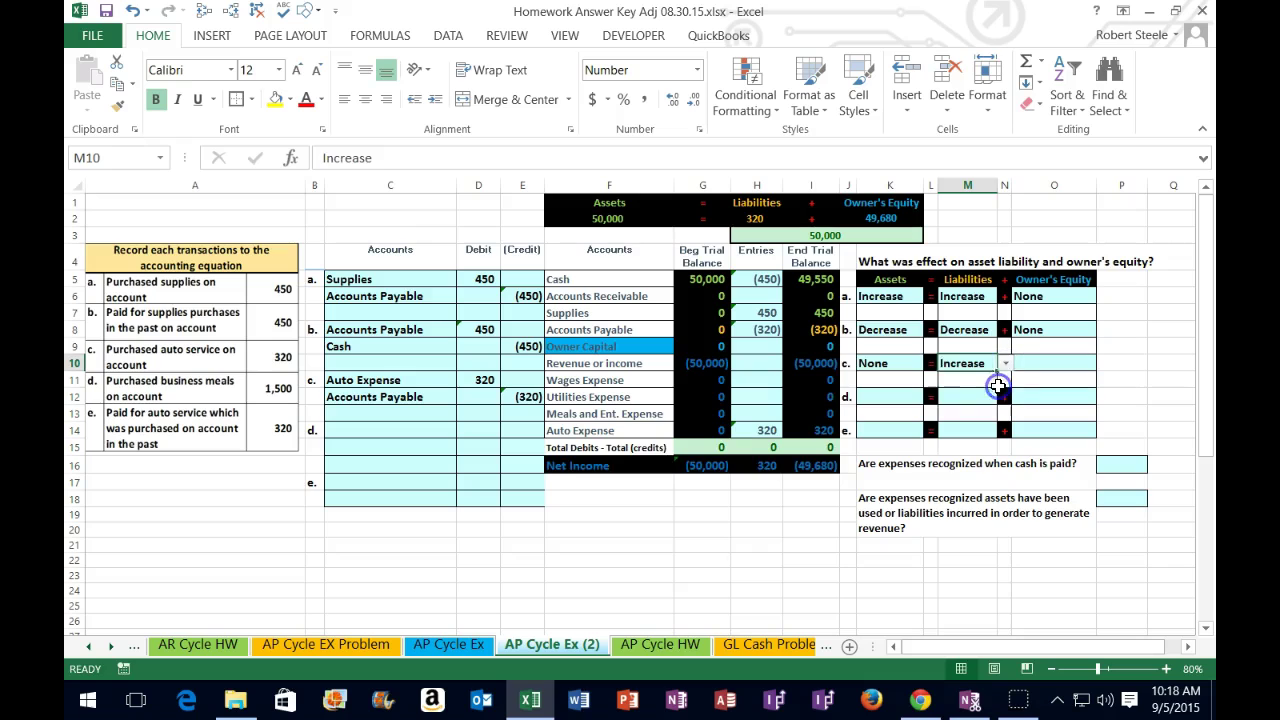
click(822, 330)
click(750, 216)
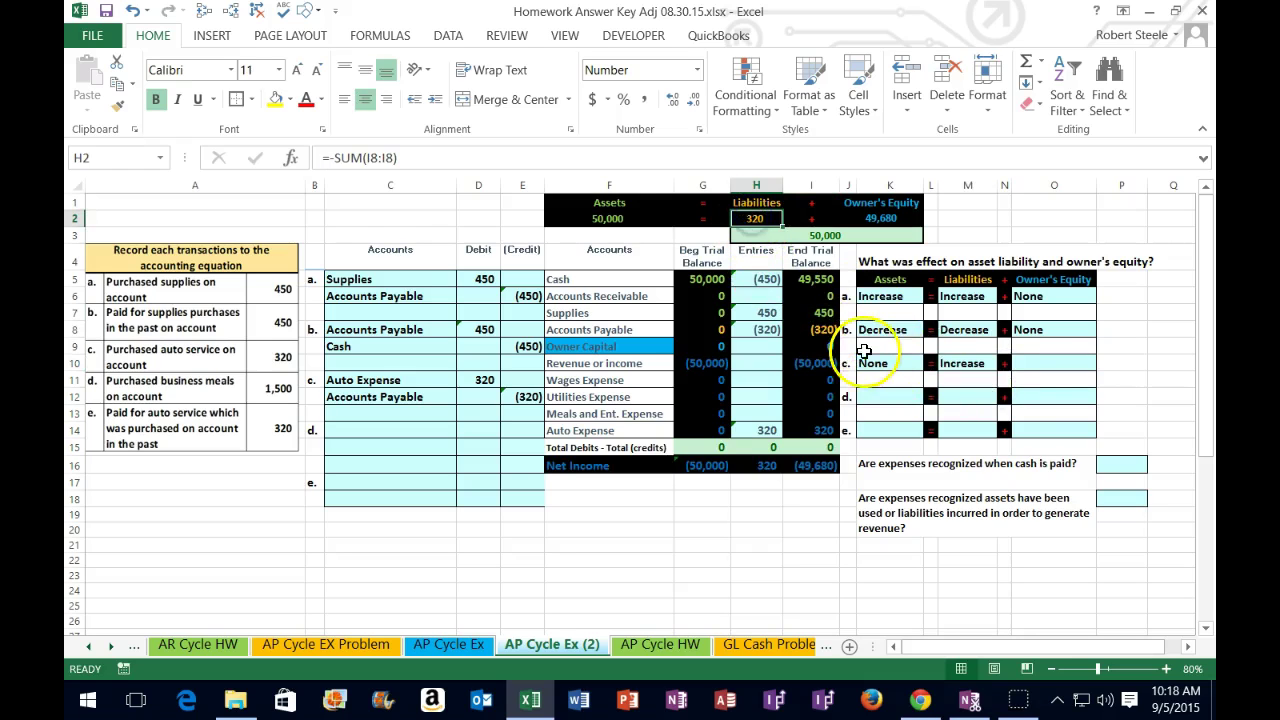
Set the effect of transaction c on owner's equity to Decrease in O10
click(1047, 363)
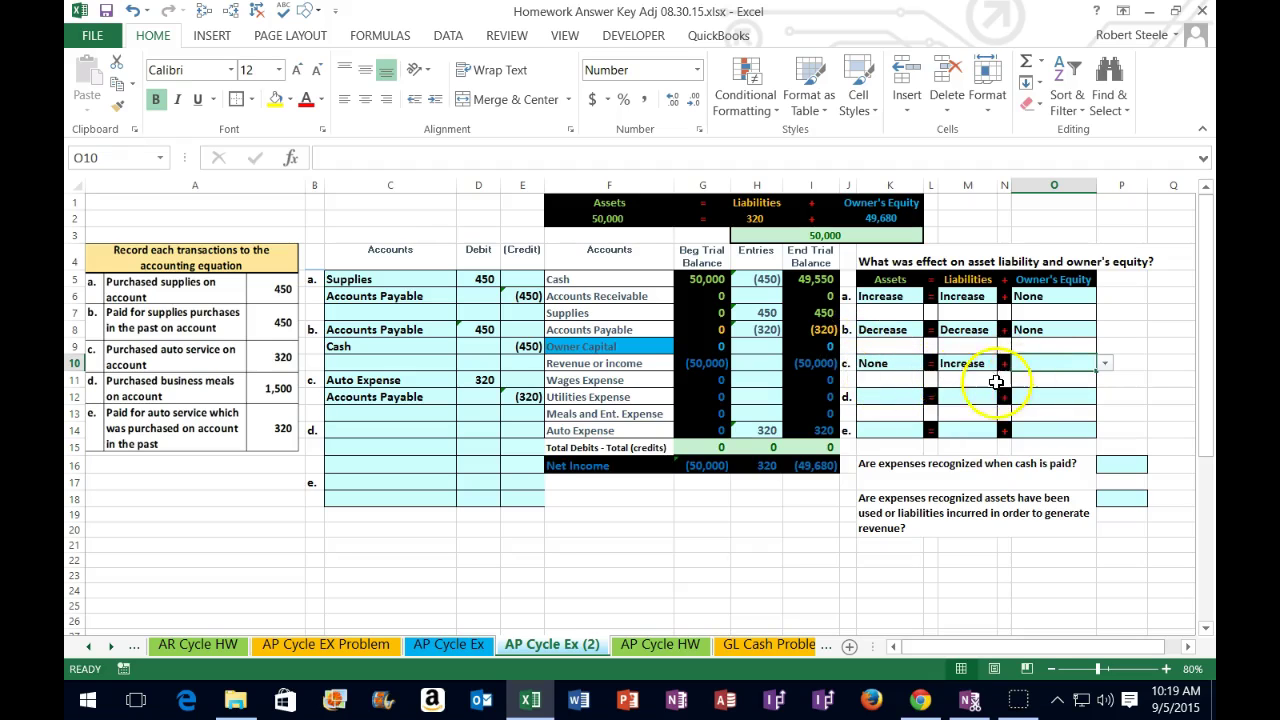
click(1105, 366)
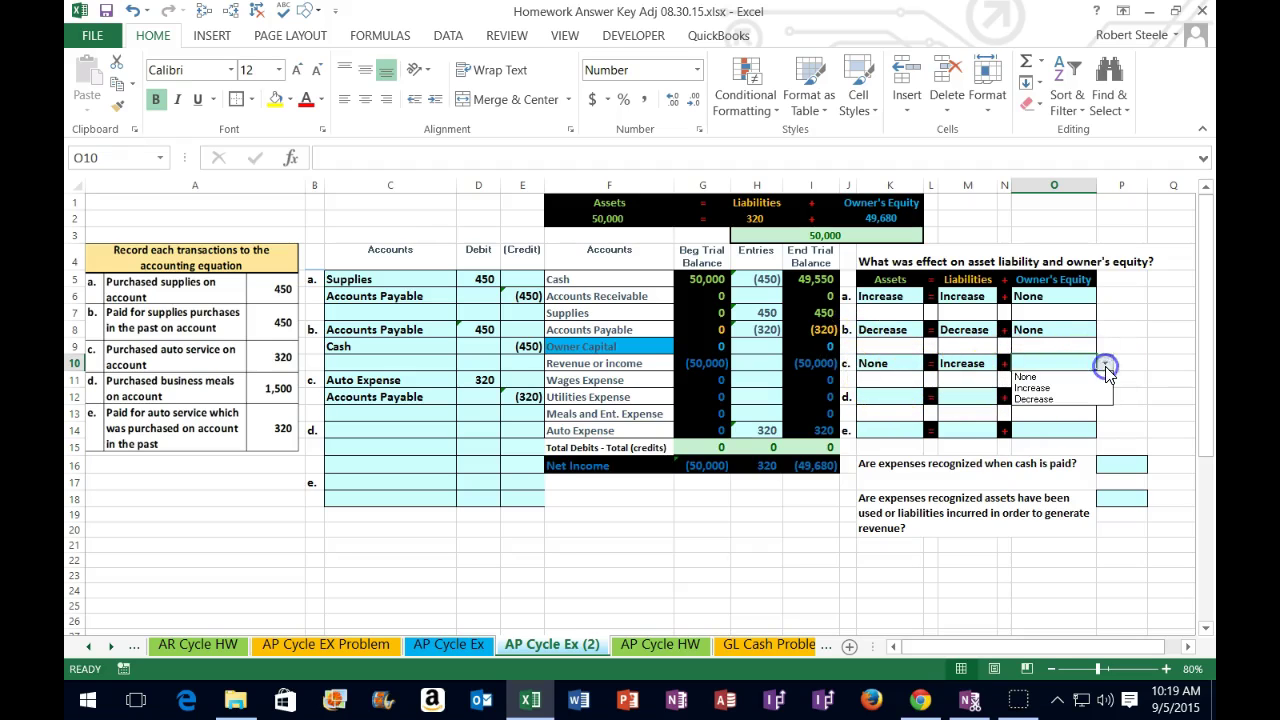
click(1091, 398)
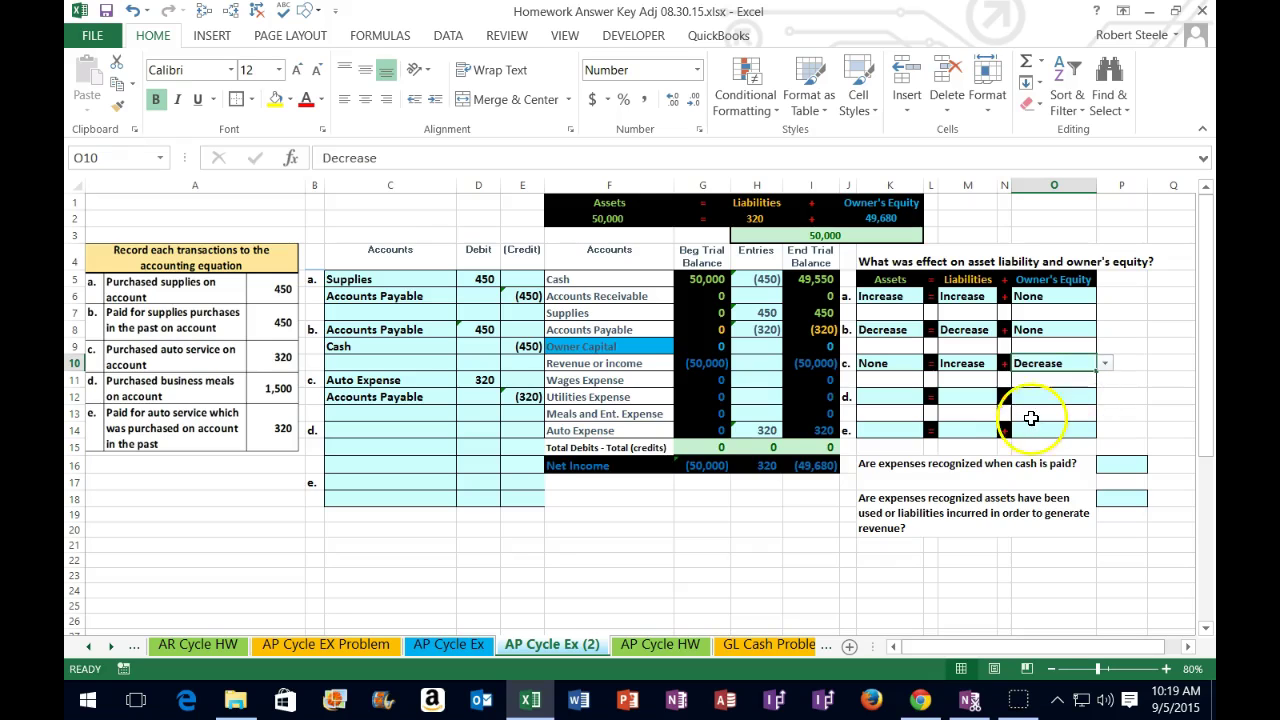
Clear the transaction c amounts in D11:E12 to compare owner's equity without them, and undo the deletion
drag(494, 383, 507, 390)
key(Delete)
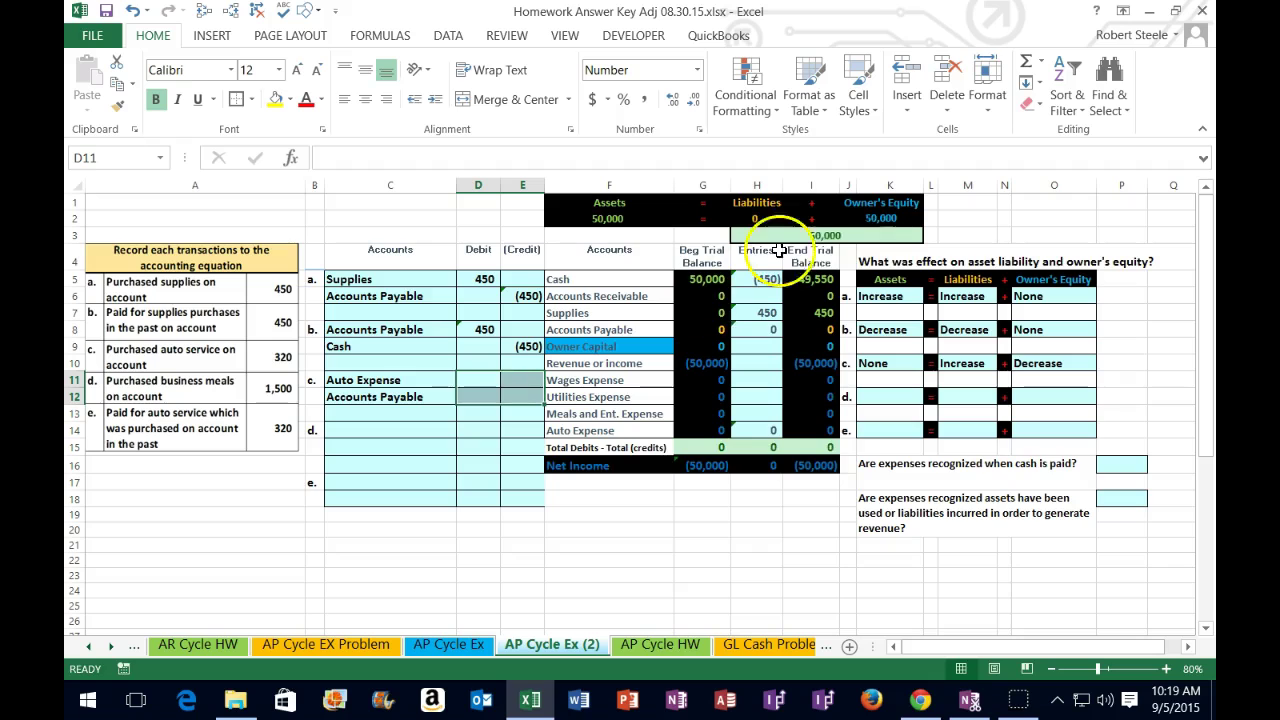
click(132, 10)
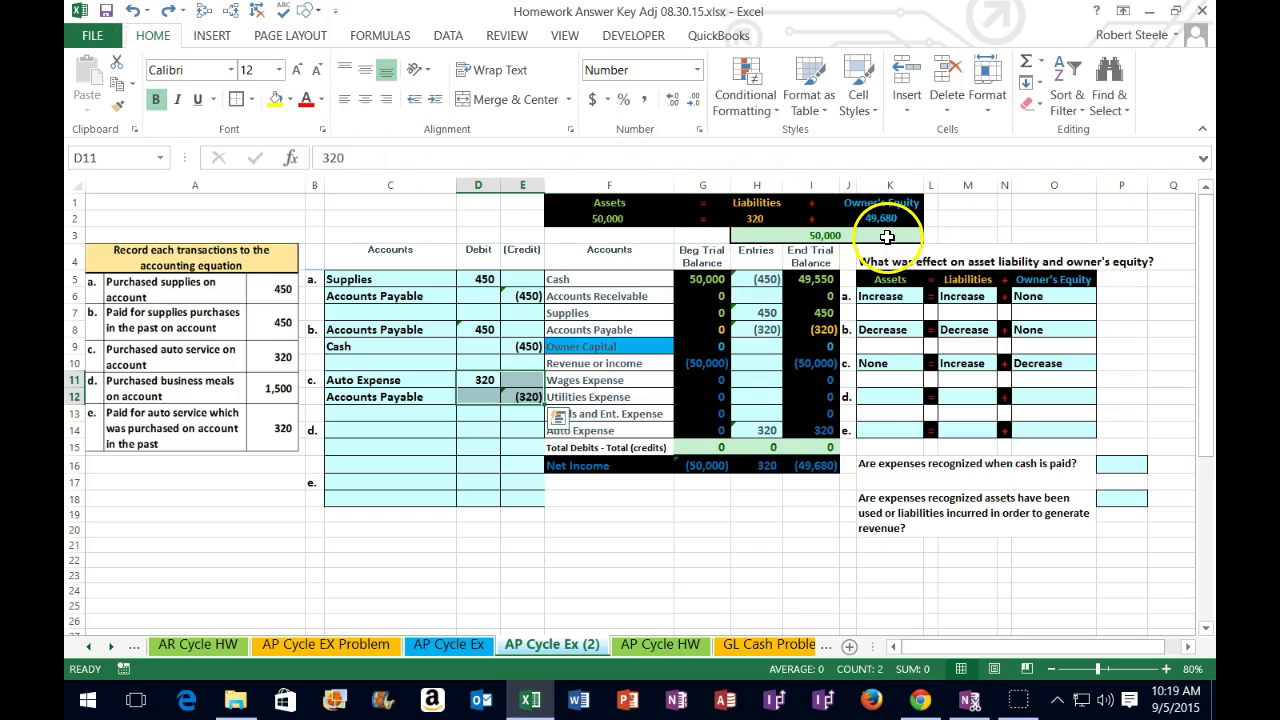
Examine the sum of the ending income and expense balances in I10:I14, and the trial balance accounts relevant to the business meals purchase
drag(819, 370, 817, 426)
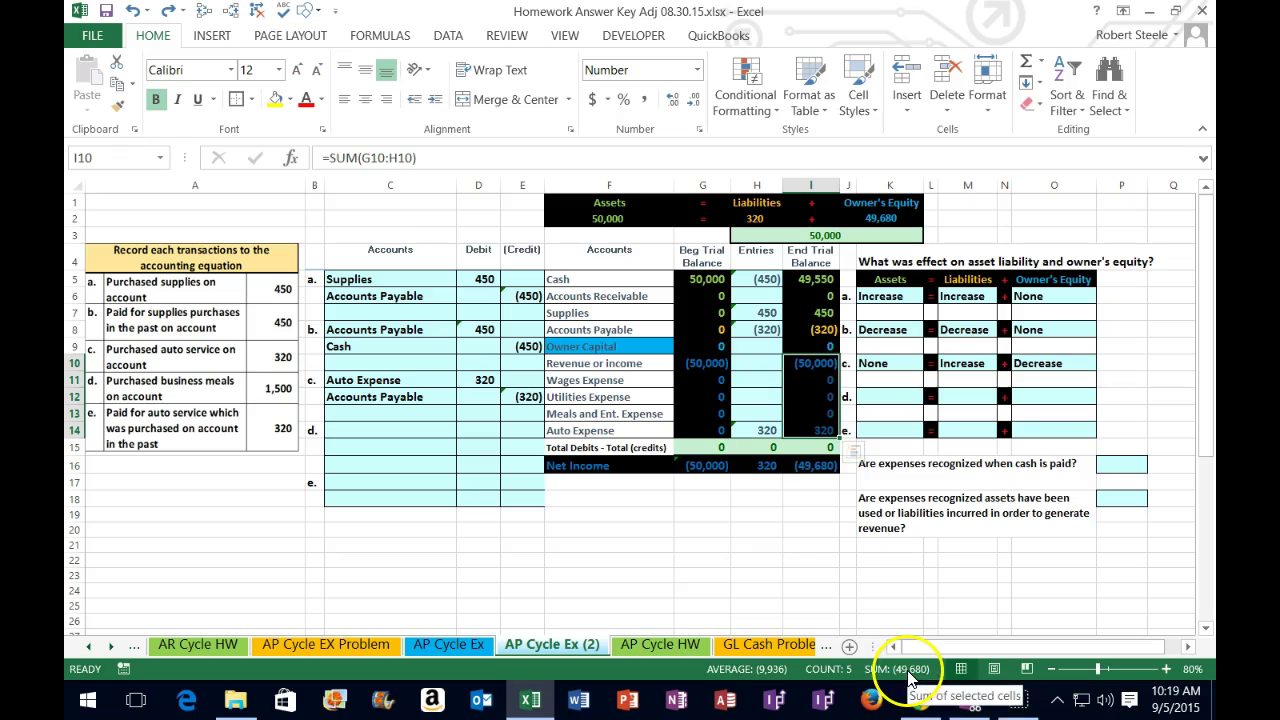
click(757, 576)
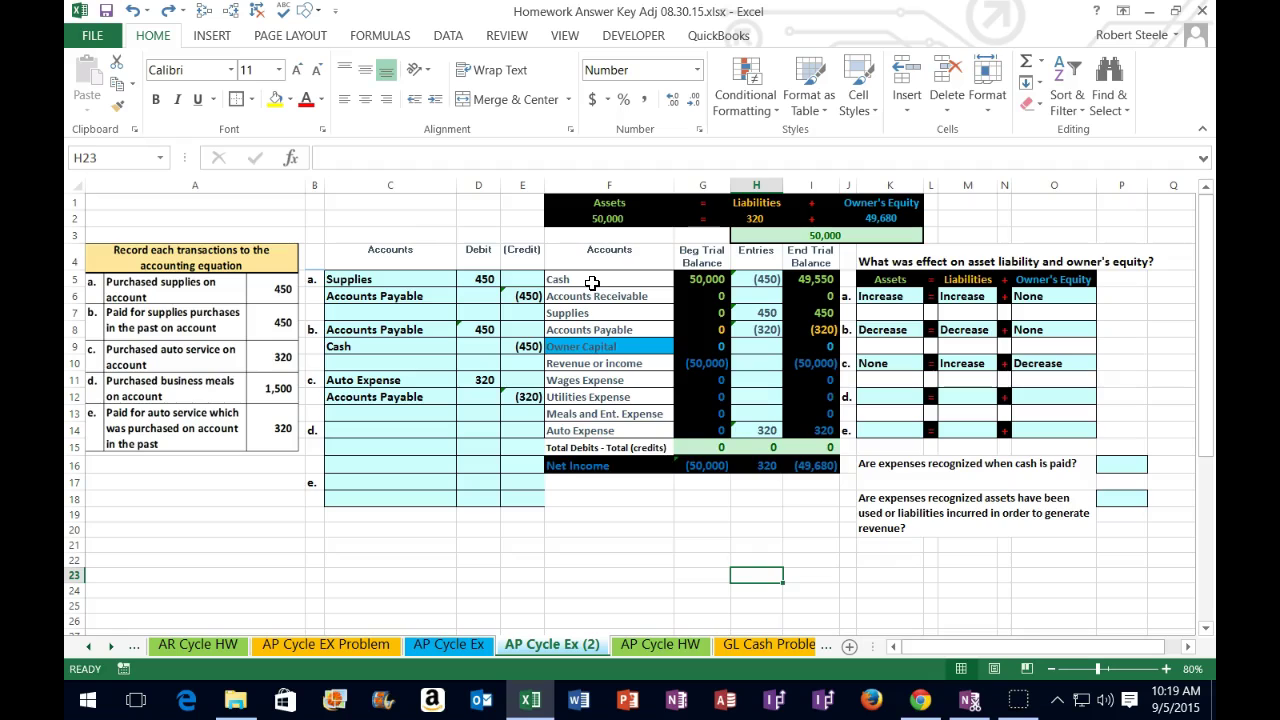
drag(588, 330, 834, 342)
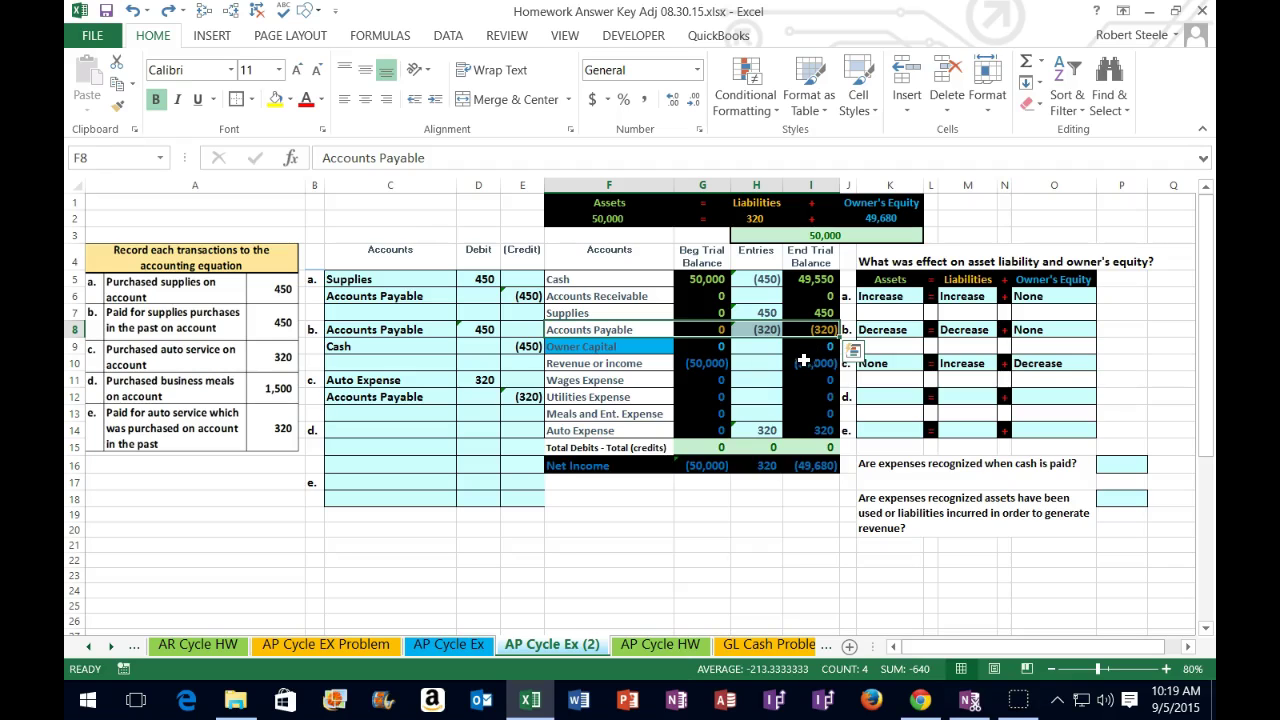
drag(610, 283, 590, 436)
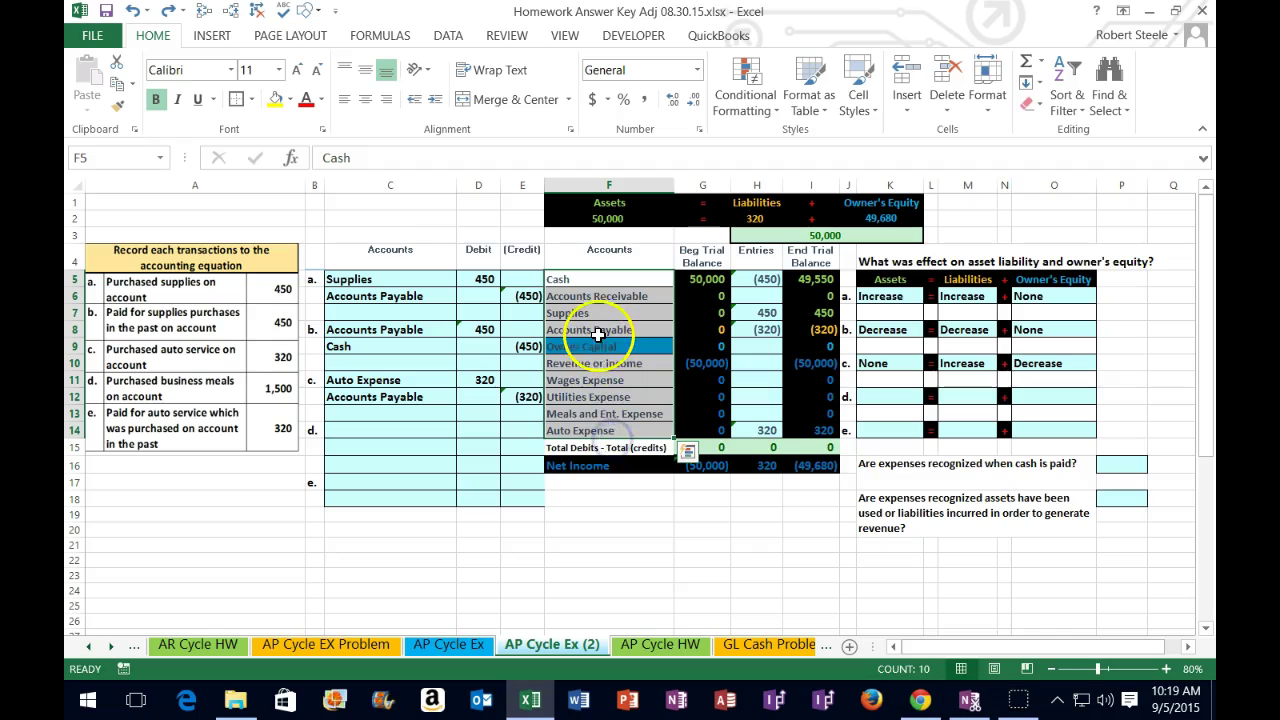
click(597, 414)
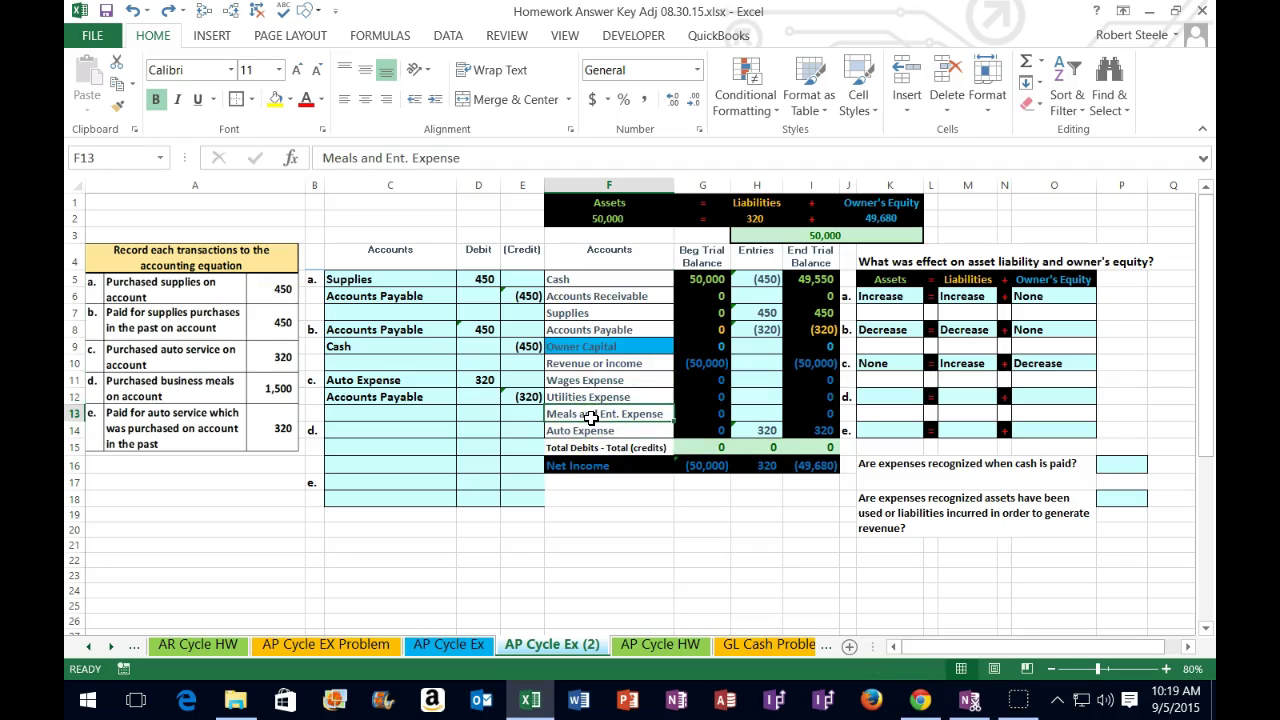
click(640, 398)
drag(681, 404, 818, 427)
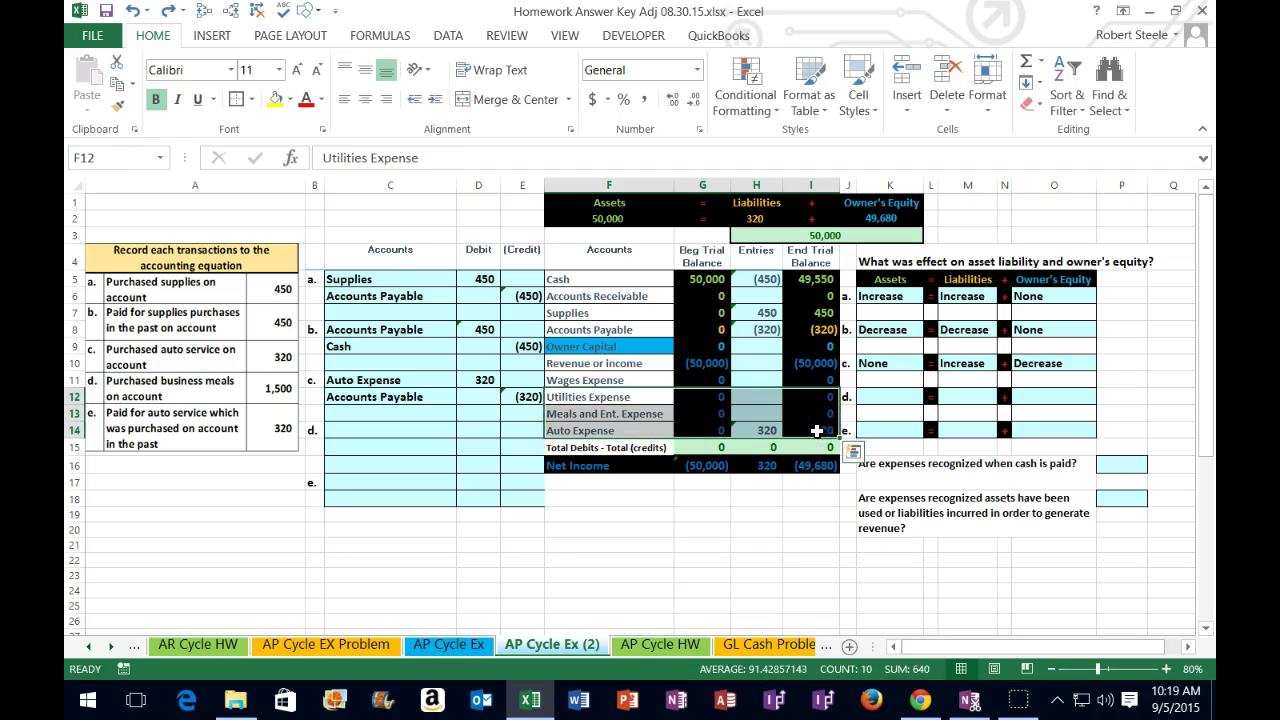
drag(817, 438, 730, 421)
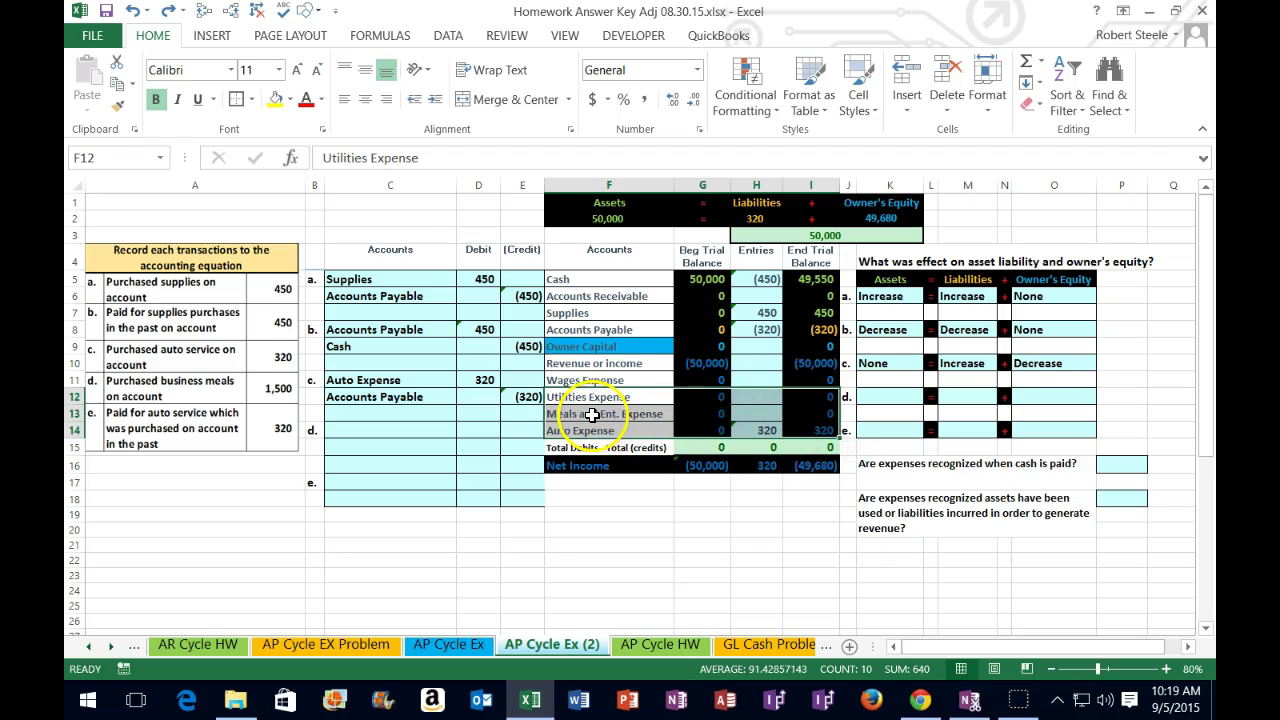
Copy the Meals and Ent. Expense account name from F13 into C14 as the debit account of transaction d
click(592, 414)
right_click(592, 414)
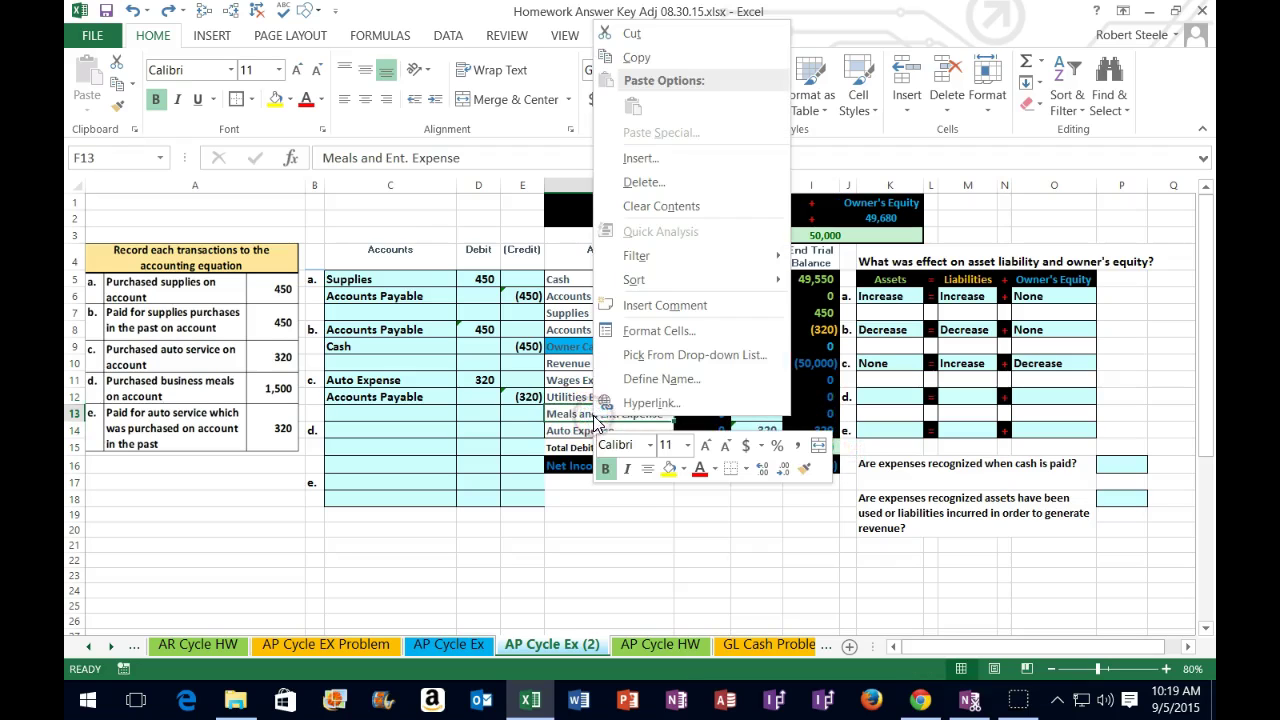
click(632, 56)
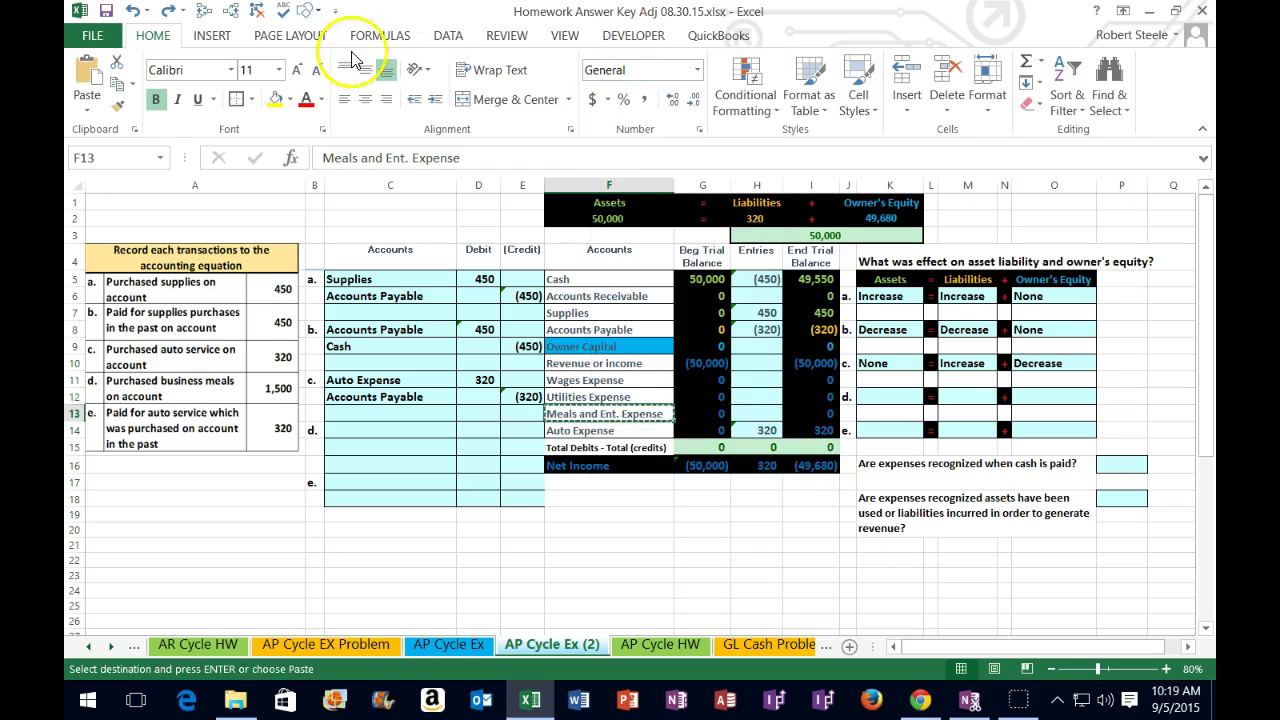
right_click(606, 412)
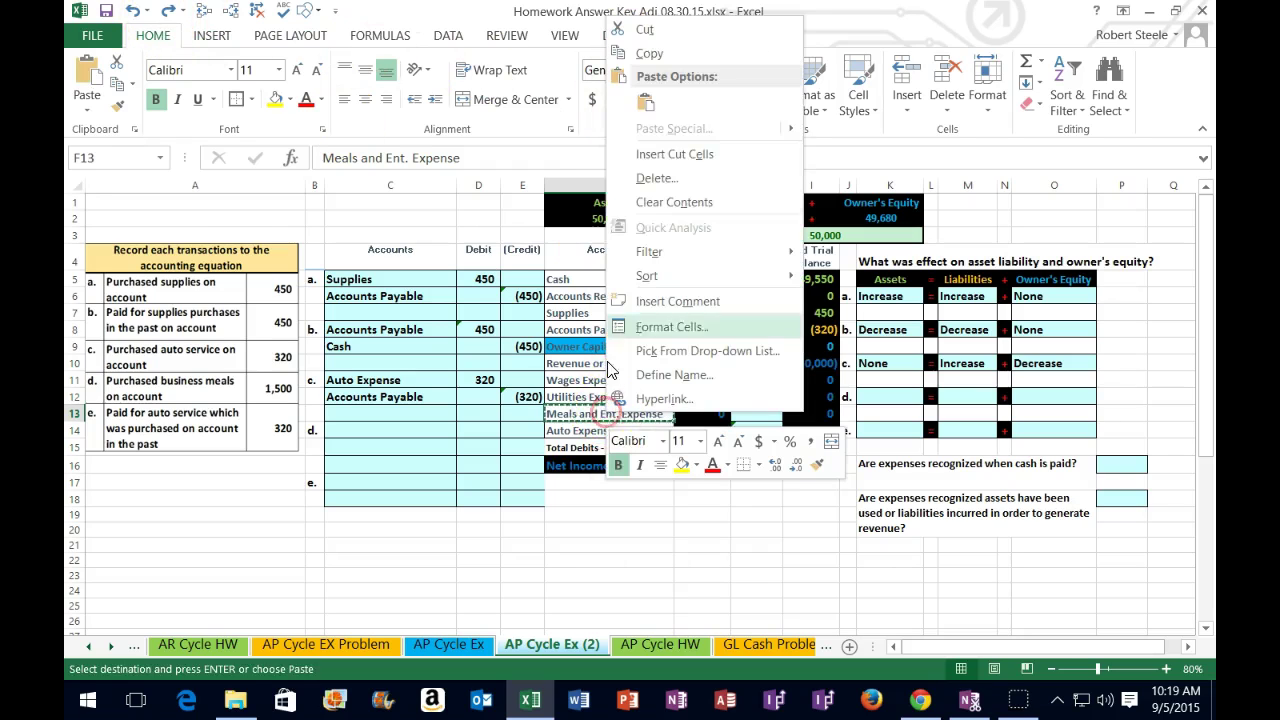
click(645, 51)
click(375, 441)
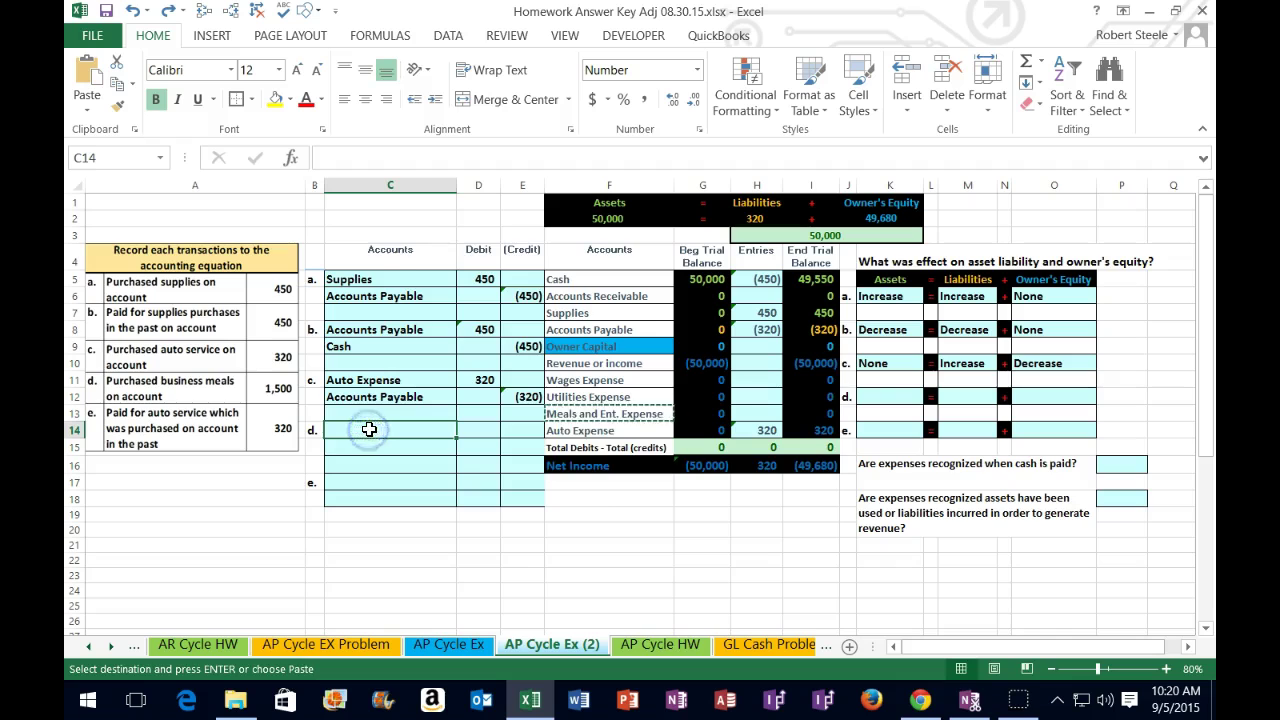
right_click(375, 441)
click(409, 120)
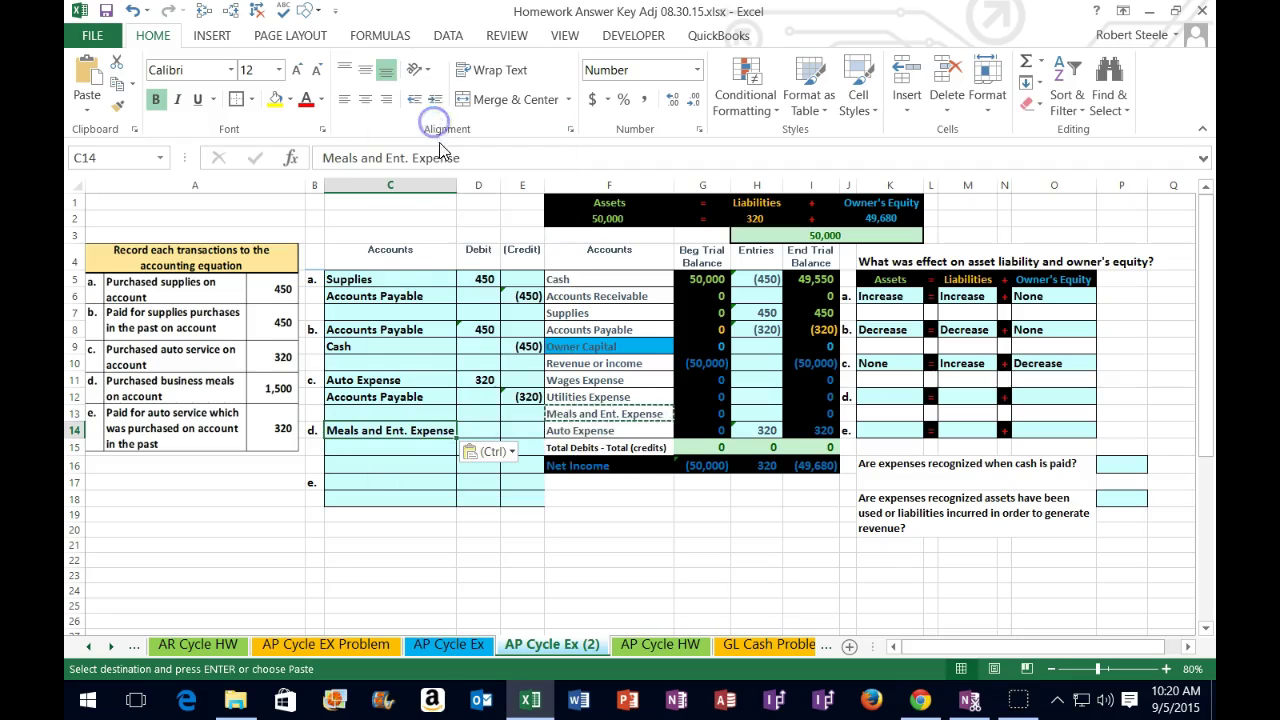
Enter the transaction d debit of 1500 in D14 and its credit in E15 with the formula -D14
click(478, 430)
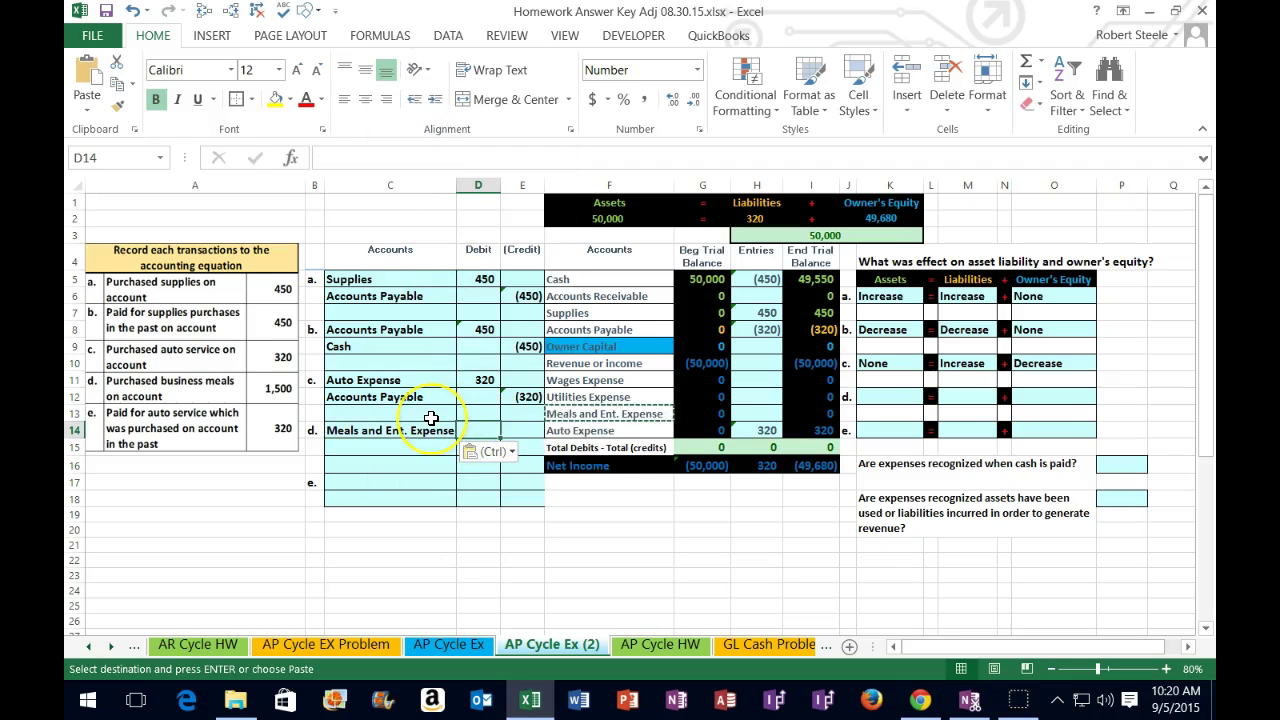
text(1,5)
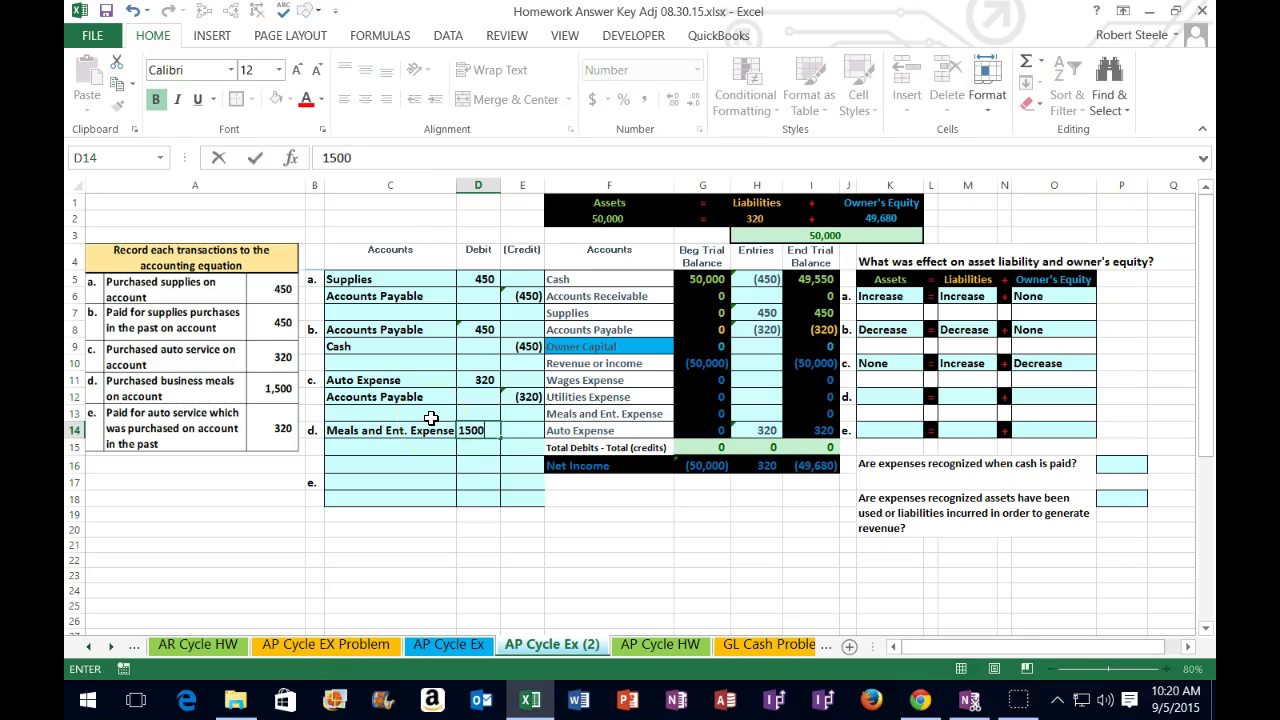
text(00)
key(Return)
key(Tab)
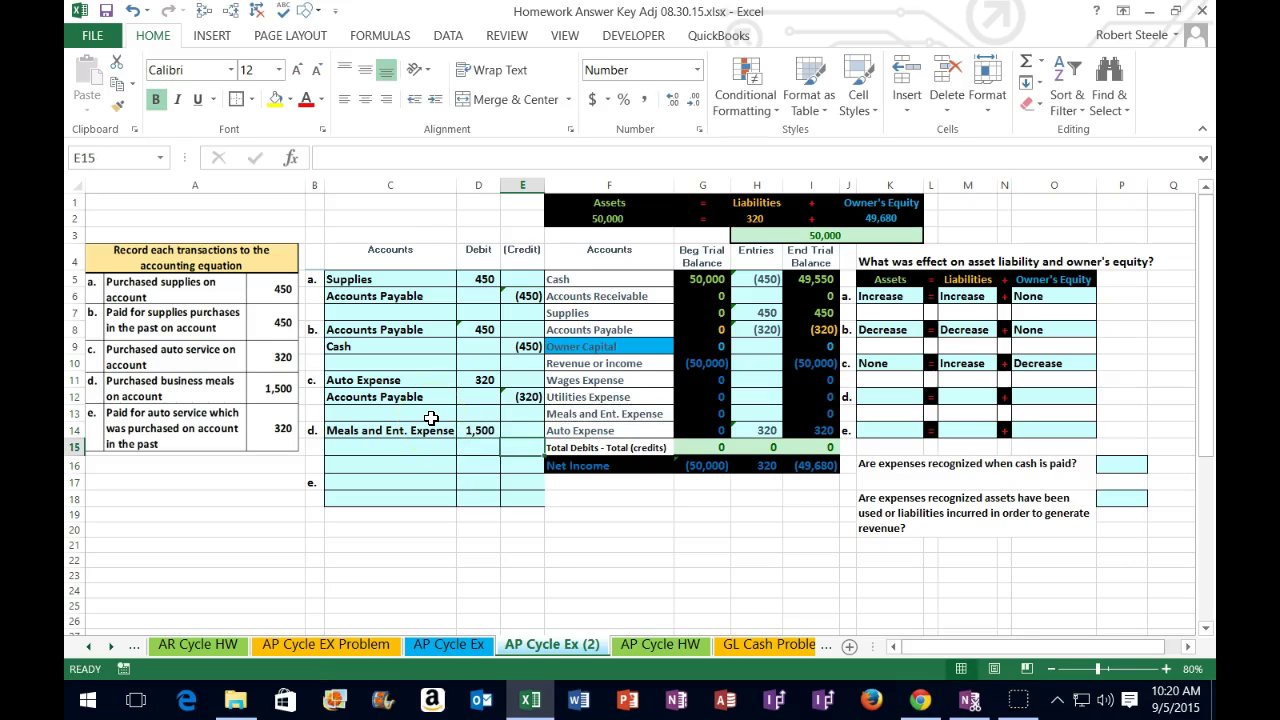
text(-)
key(Left)
key(Up)
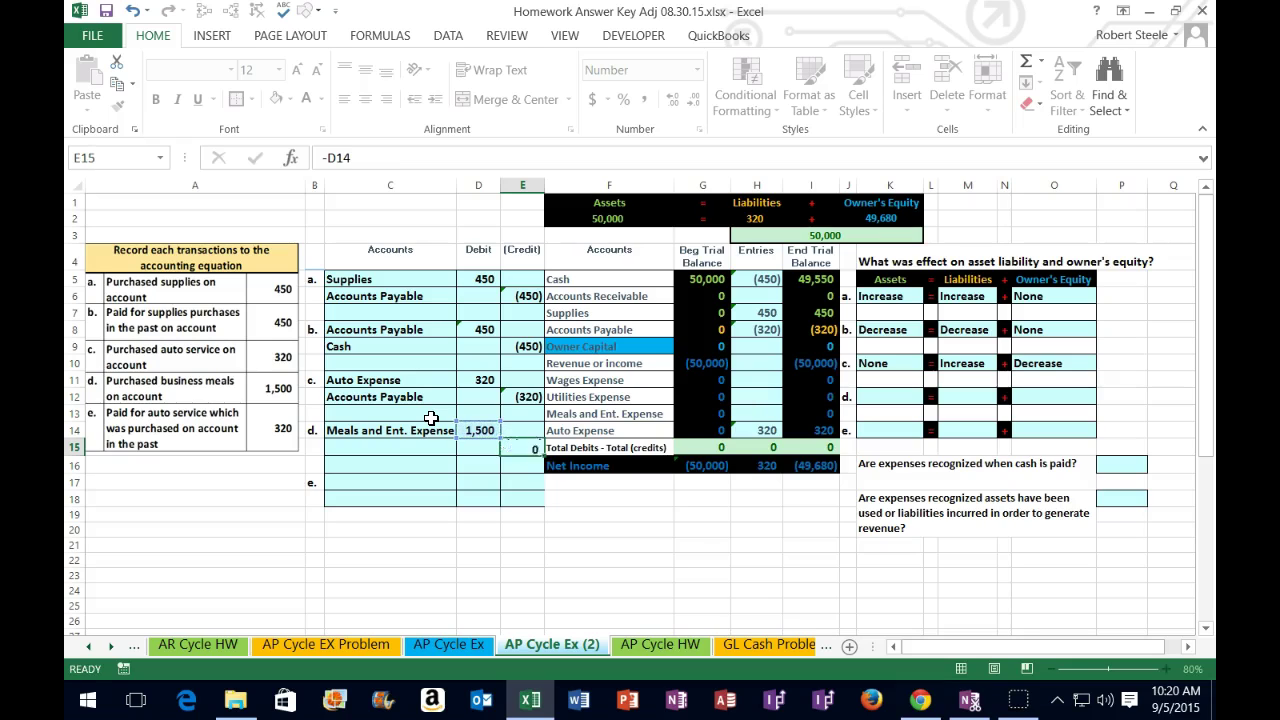
key(Return)
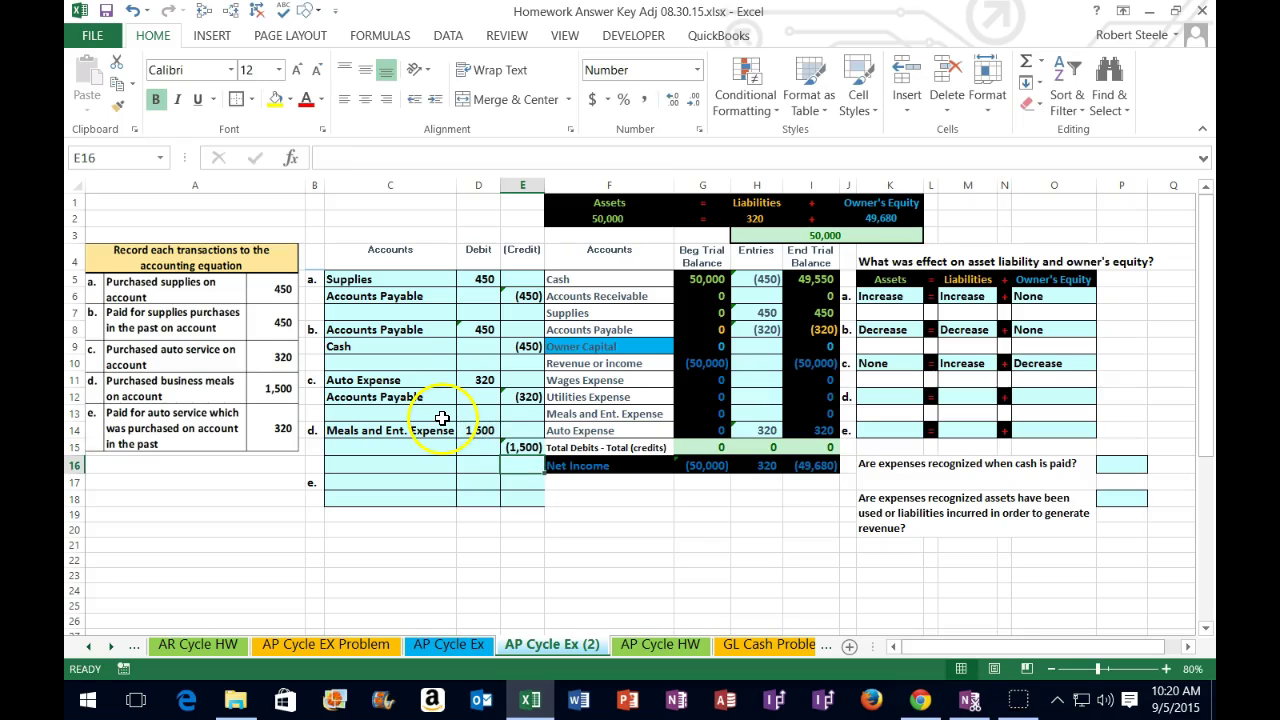
Check the Accounts Payable balance and copy its account name from F8 into C15 as the credit account of transaction d
click(415, 447)
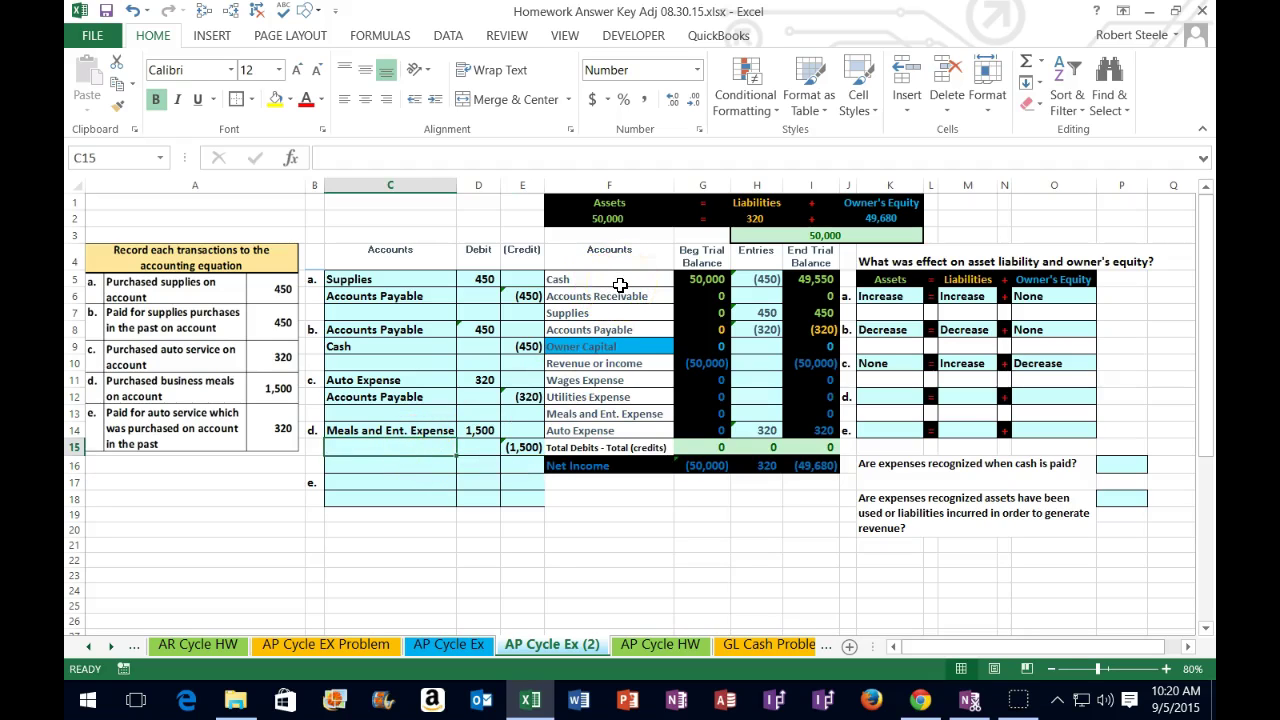
drag(590, 330, 806, 332)
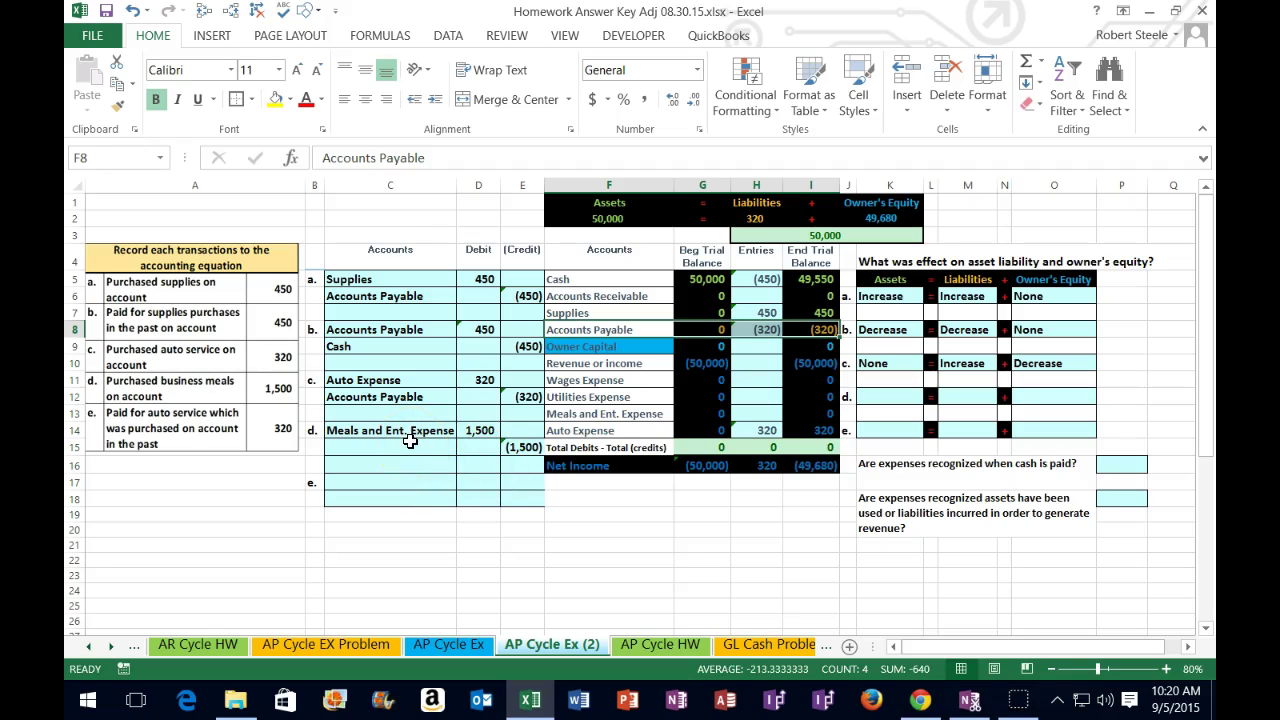
click(805, 332)
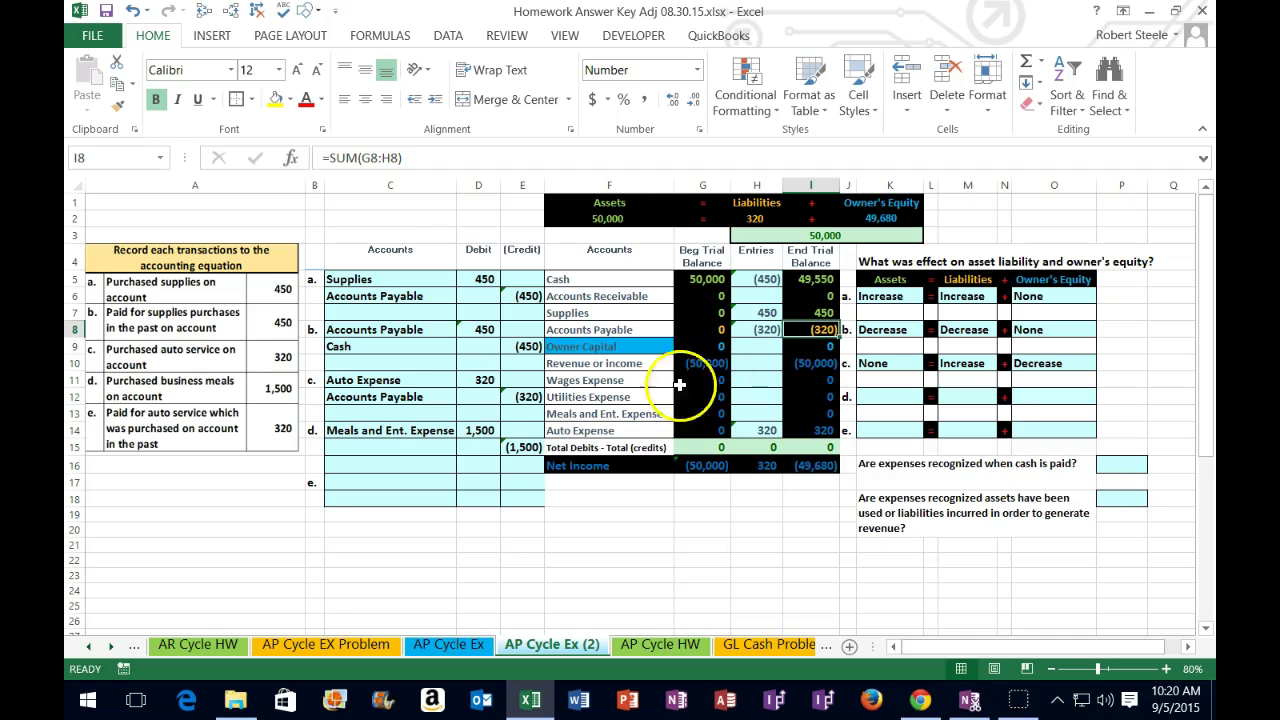
click(570, 330)
right_click(570, 330)
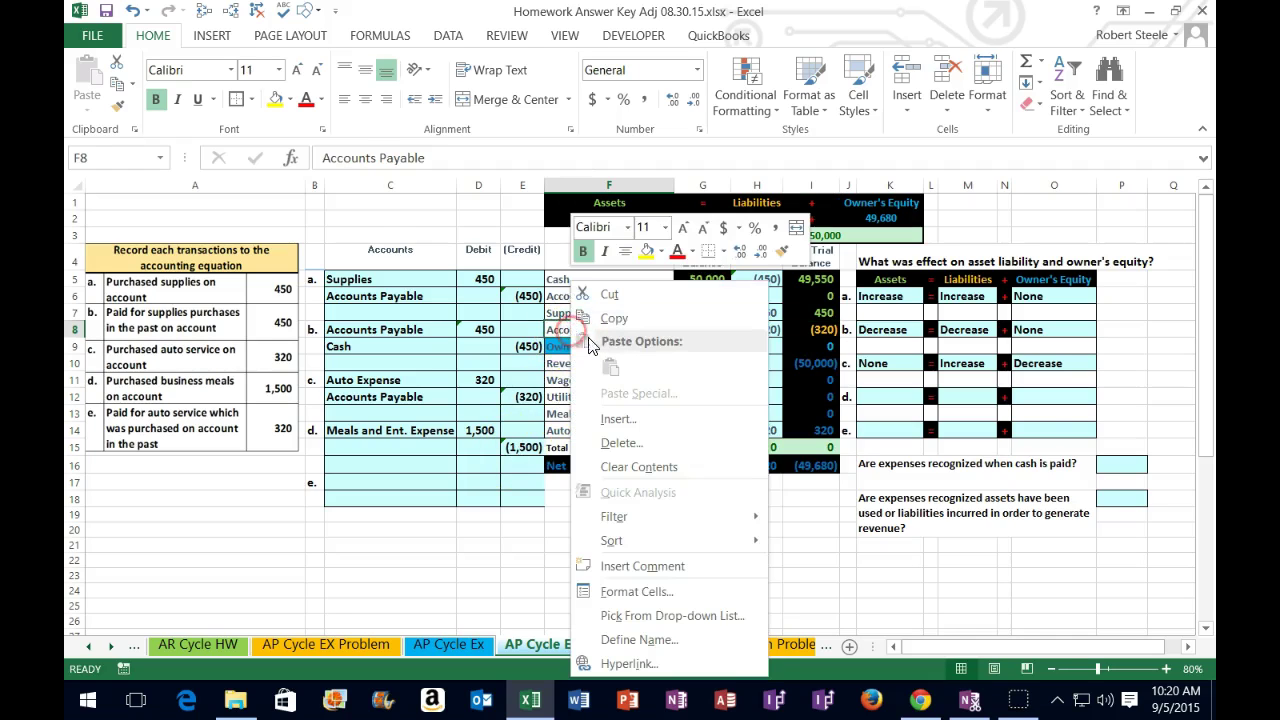
click(588, 312)
right_click(407, 447)
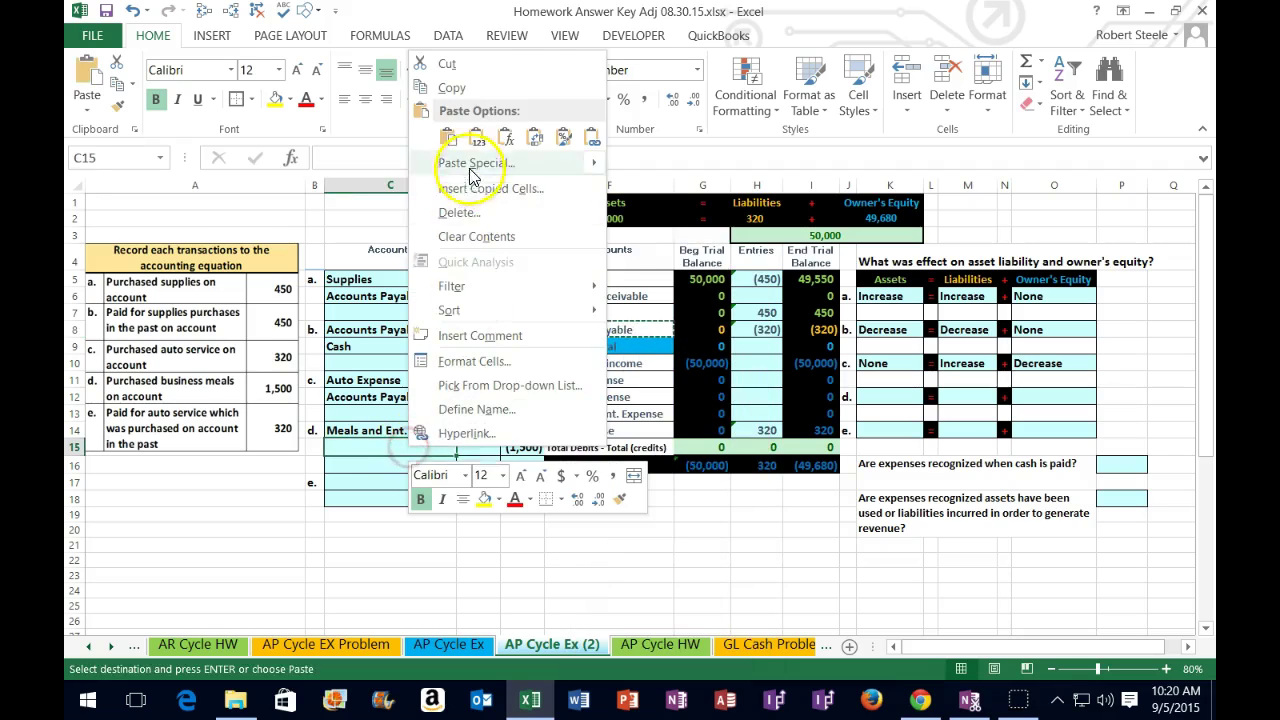
click(505, 137)
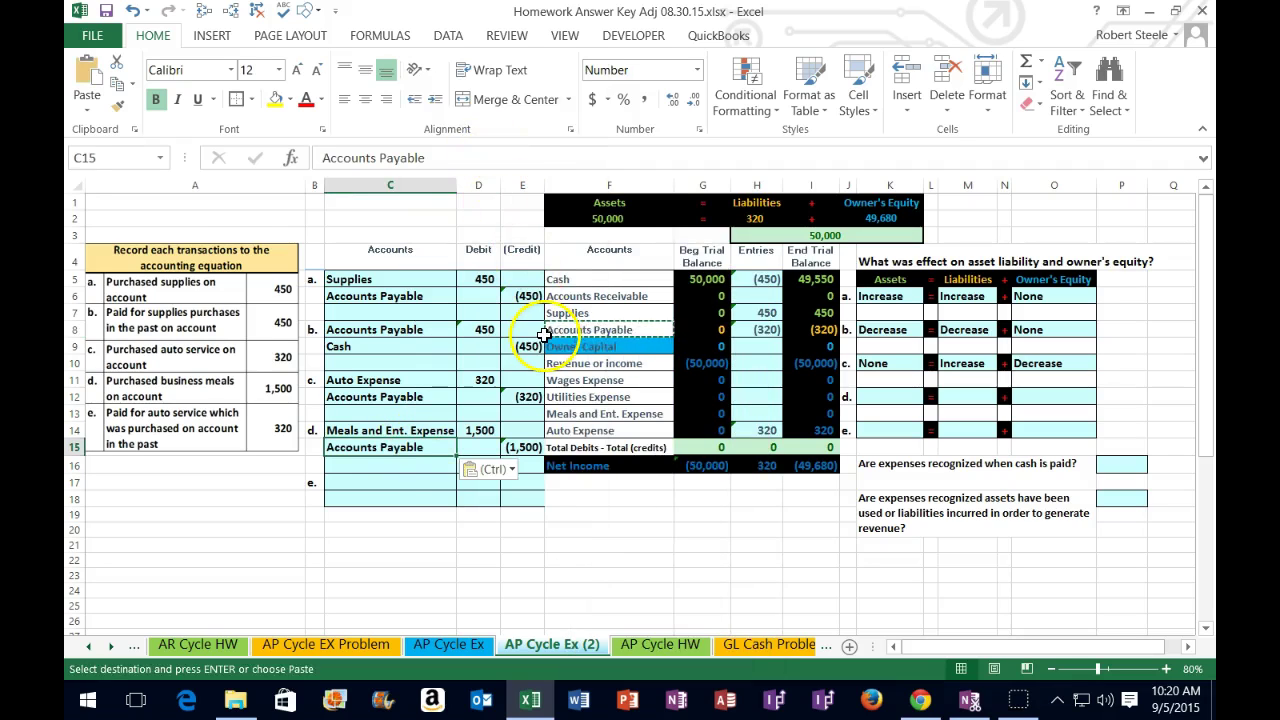
Post the transaction d debit to the Meals and Ent. Expense entry in H13 with the formula =D14
click(752, 410)
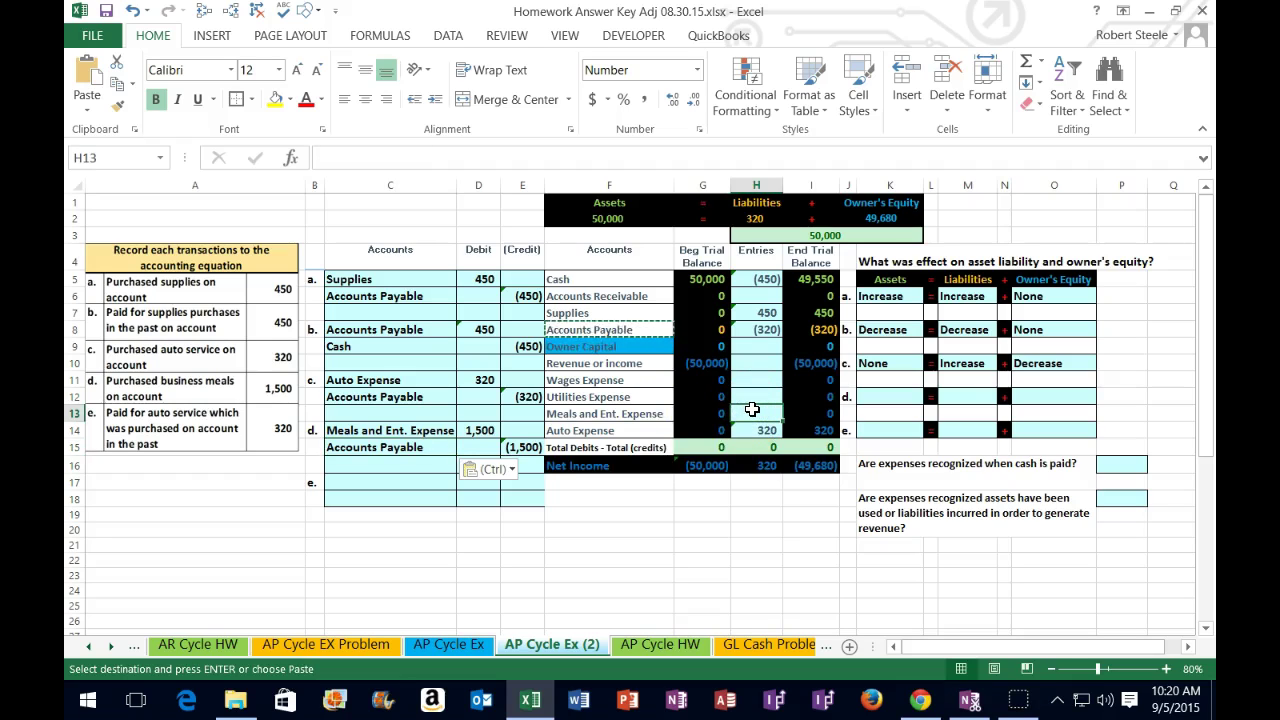
text(=)
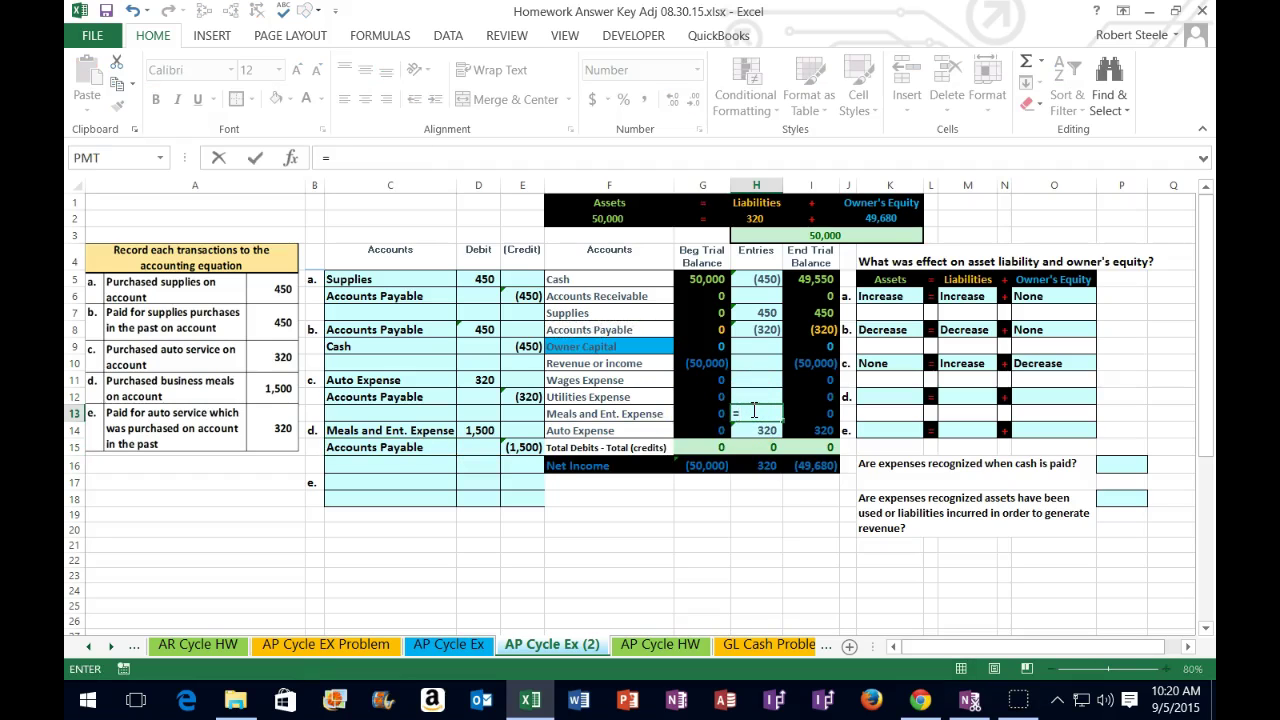
click(482, 430)
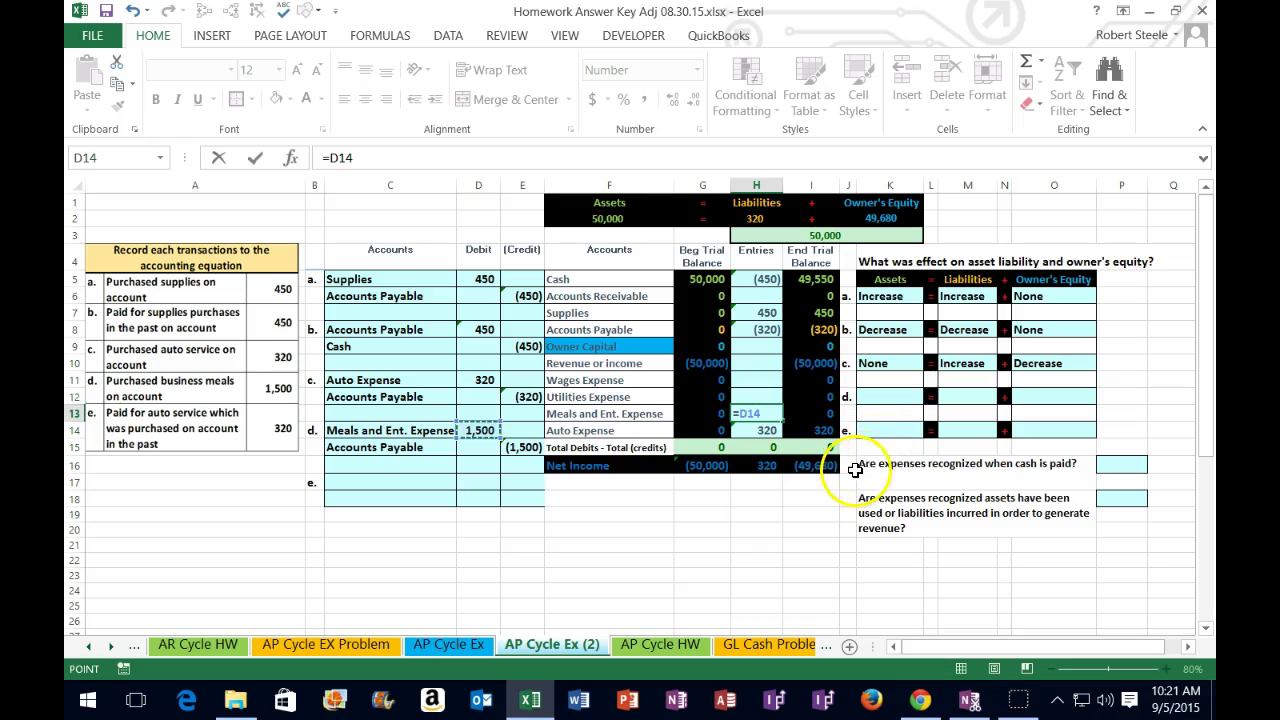
key(Return)
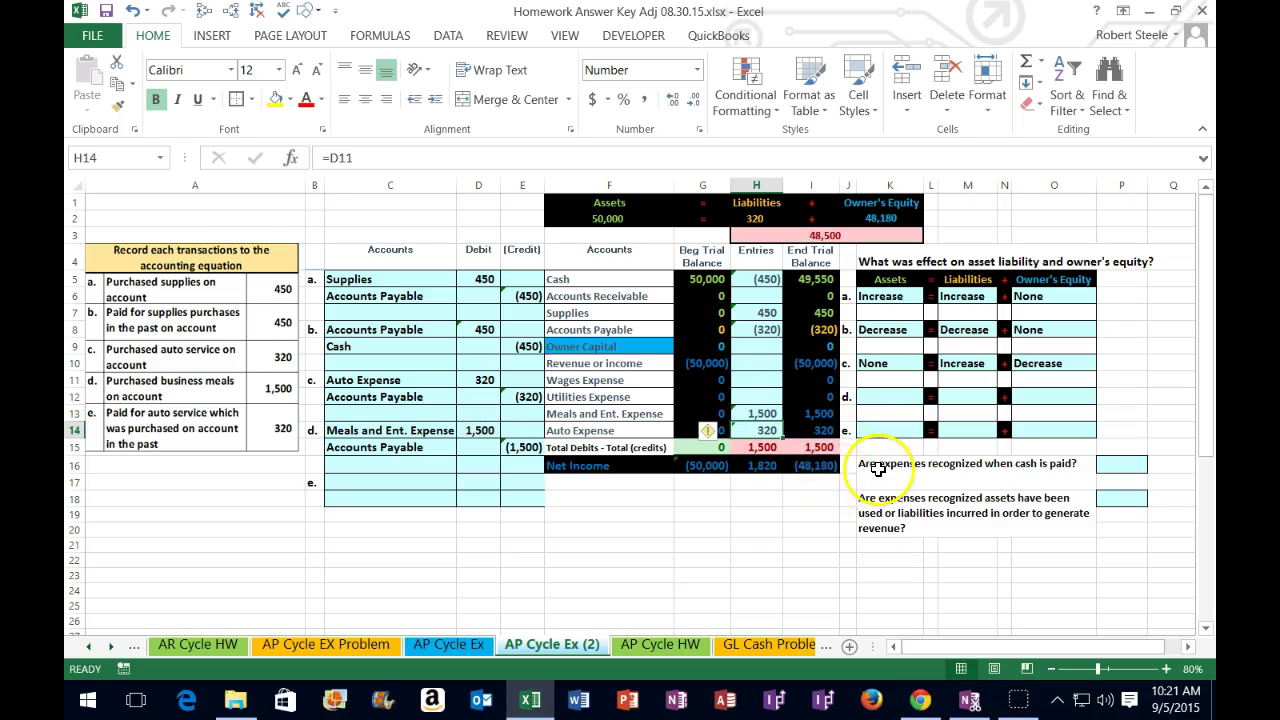
Check the ending net income formula in I16 against the sum of the income and expense balances in I10:I14
double_click(820, 467)
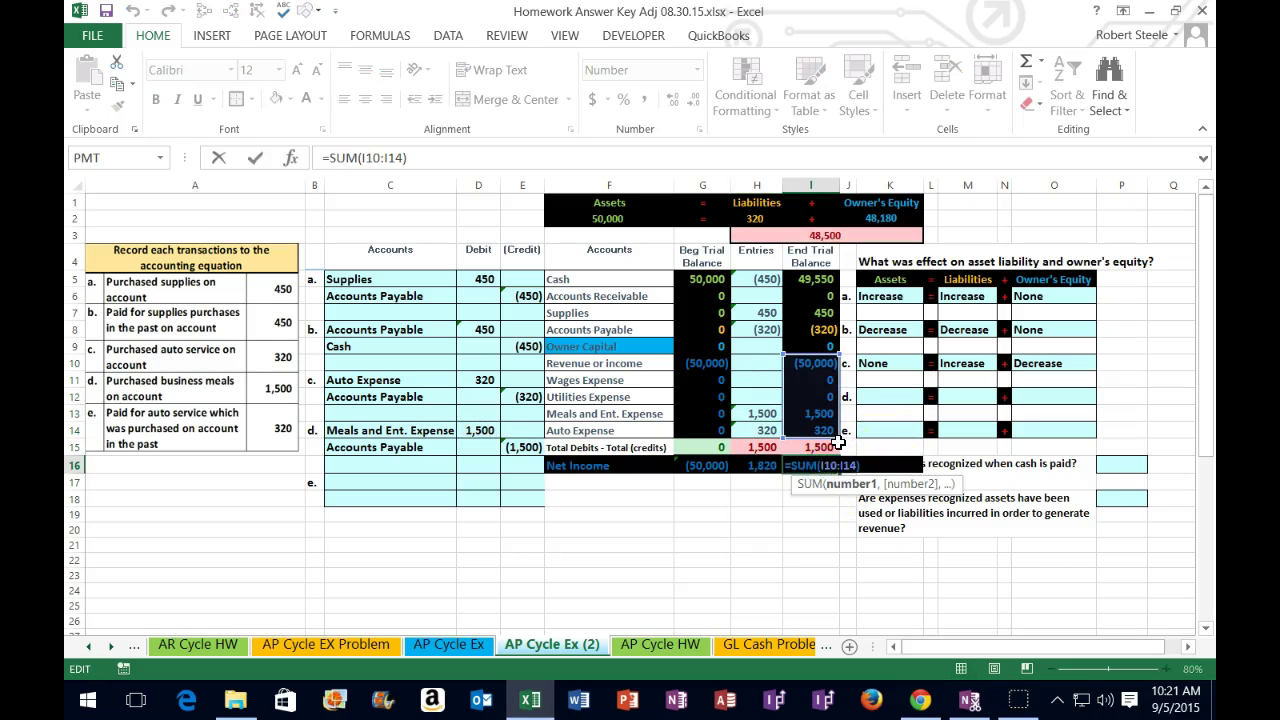
key(Return)
drag(810, 364, 814, 430)
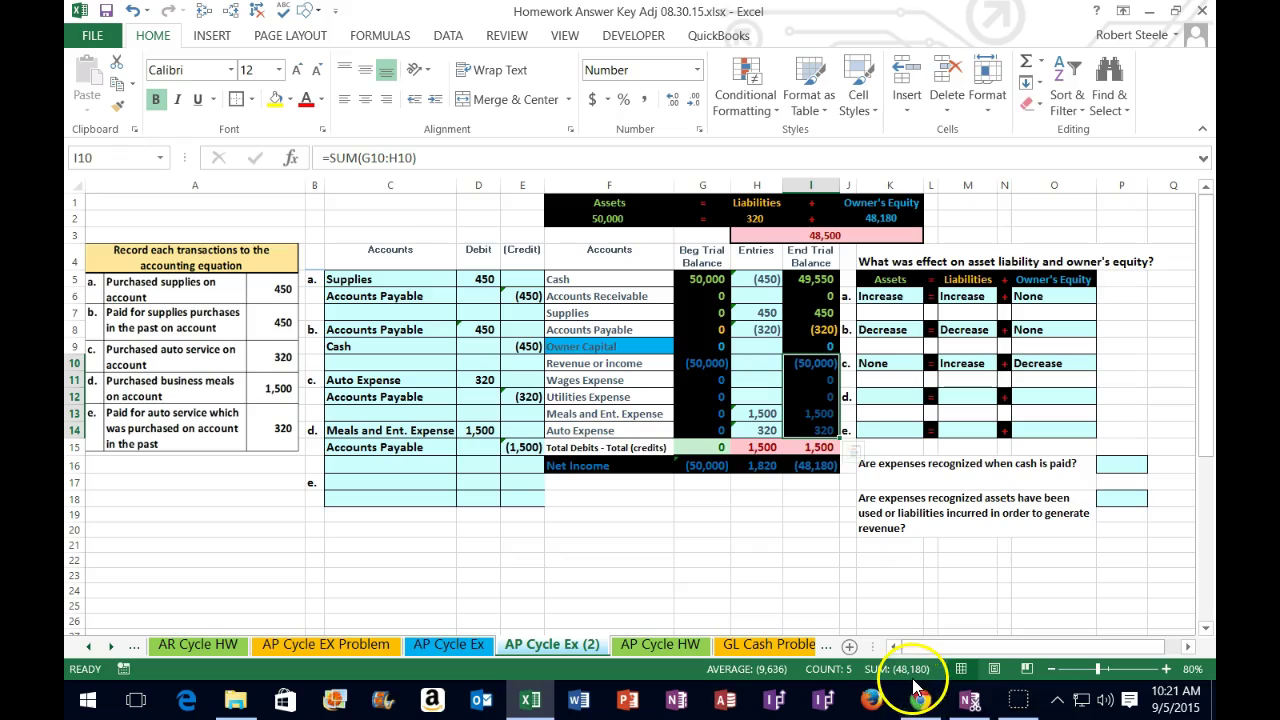
click(820, 466)
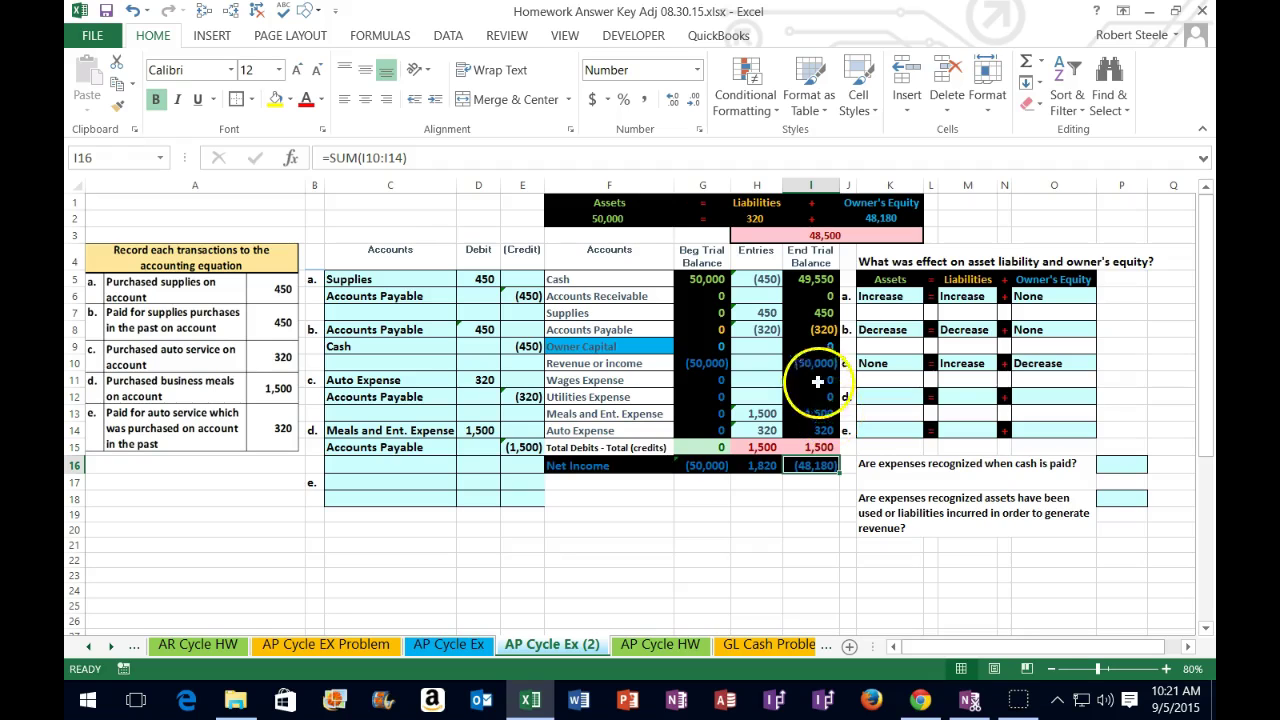
Post the transaction d credit to the Accounts Payable entry in H8 by adding E15 to its formula
click(757, 329)
double_click(757, 329)
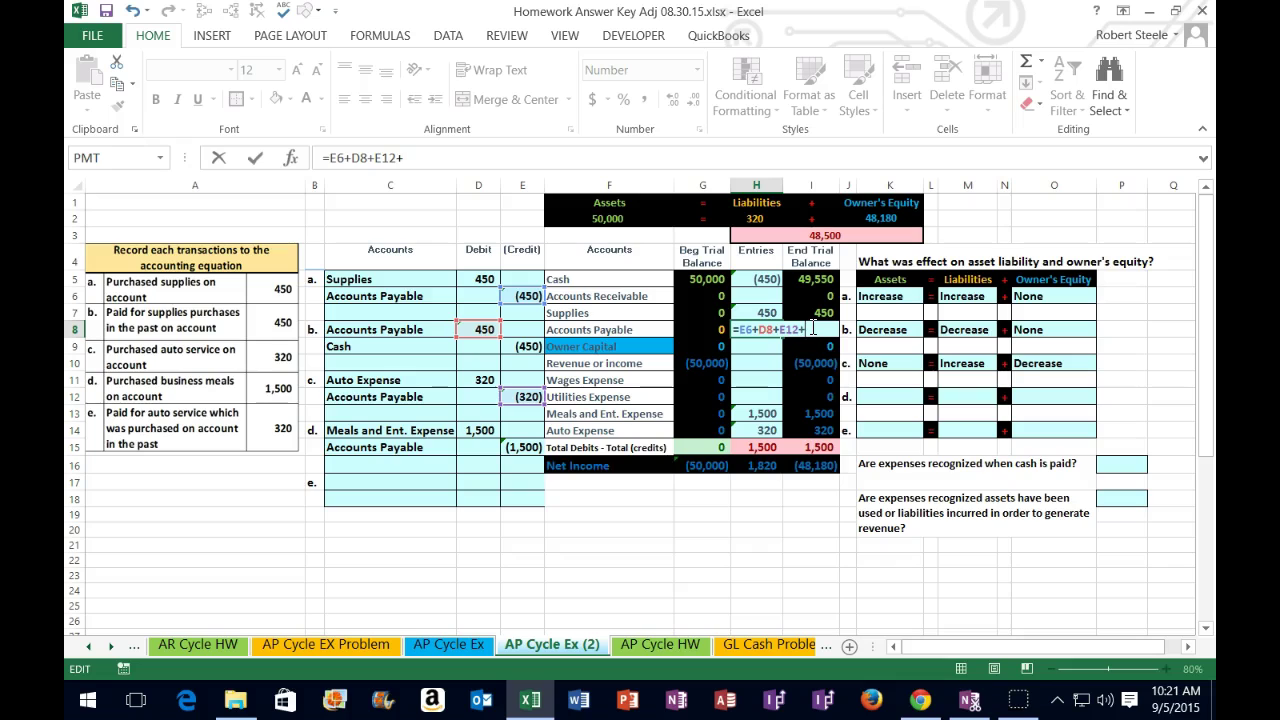
click(524, 447)
key(ctrl+Return)
key(Return)
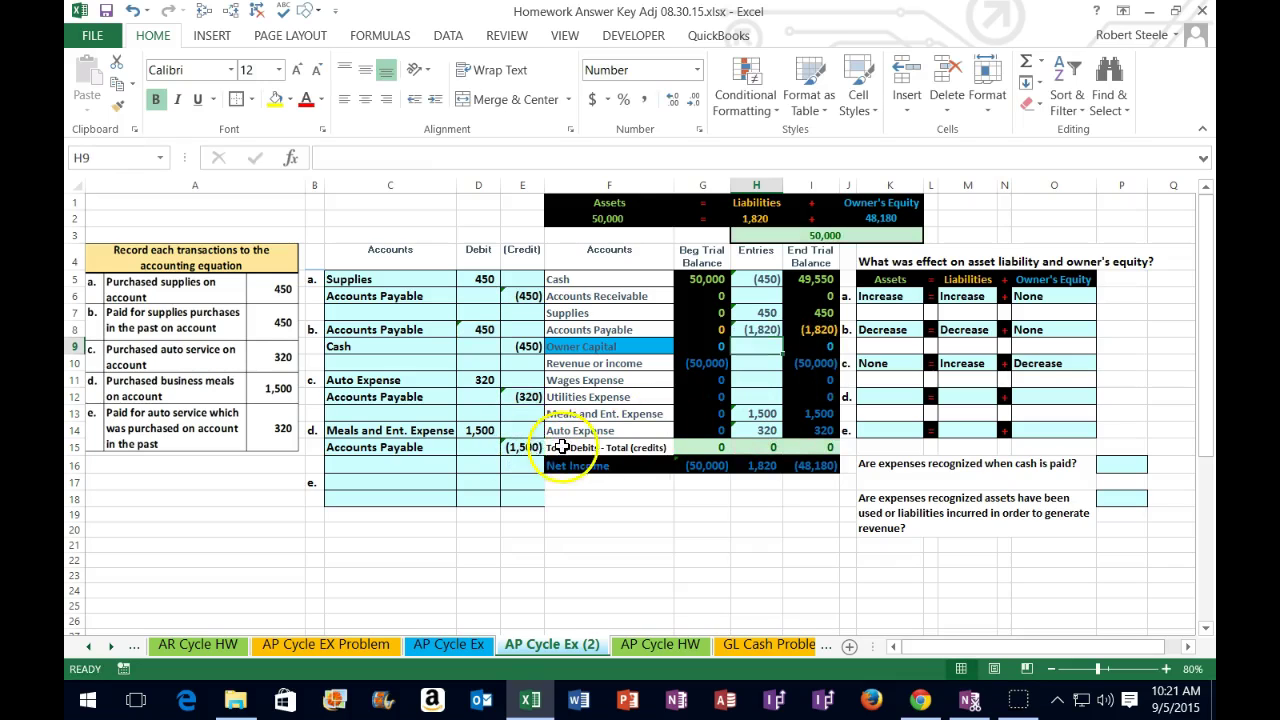
Trace the precedents of the Accounts Payable entry in H8, and remove the arrows after checking the source cells
click(777, 330)
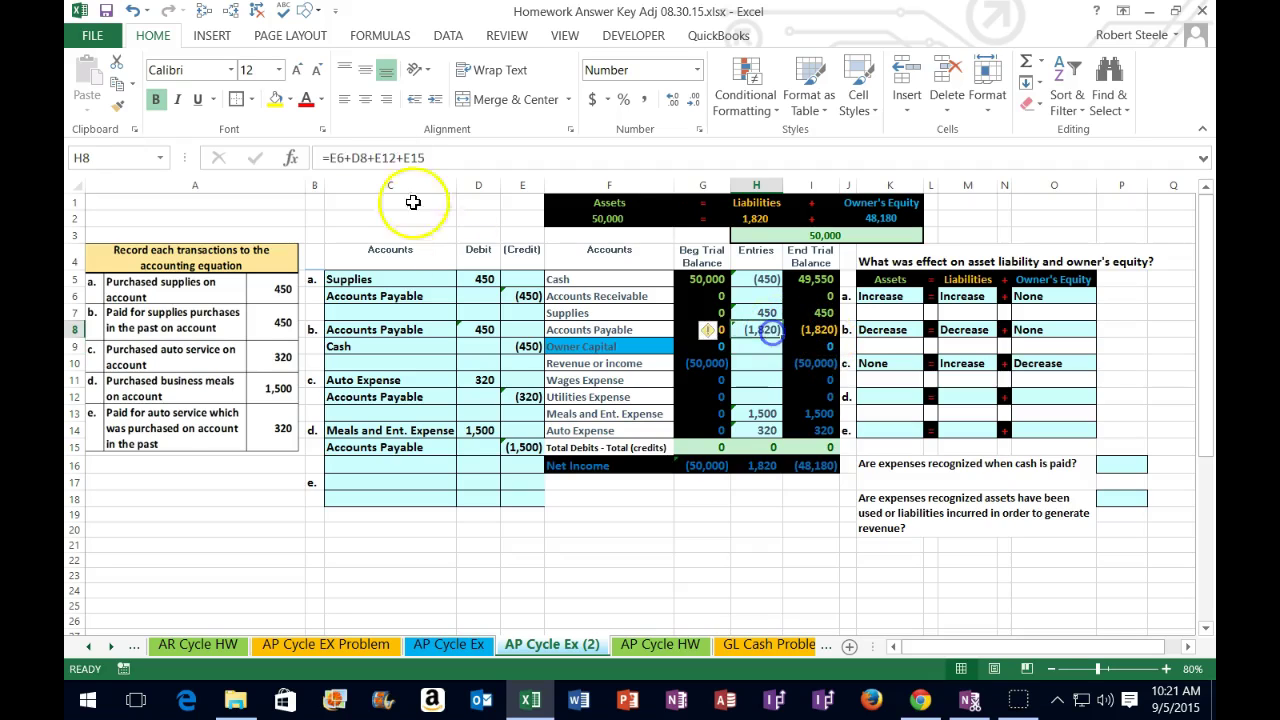
click(204, 10)
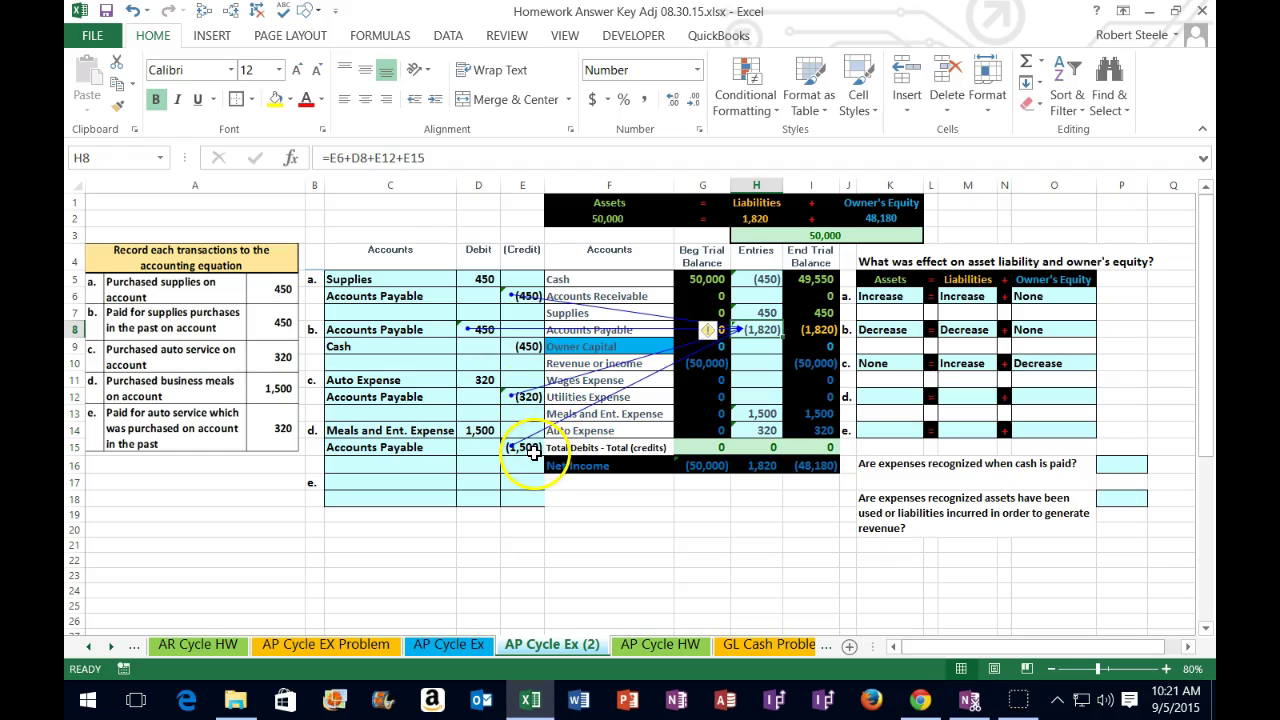
click(262, 12)
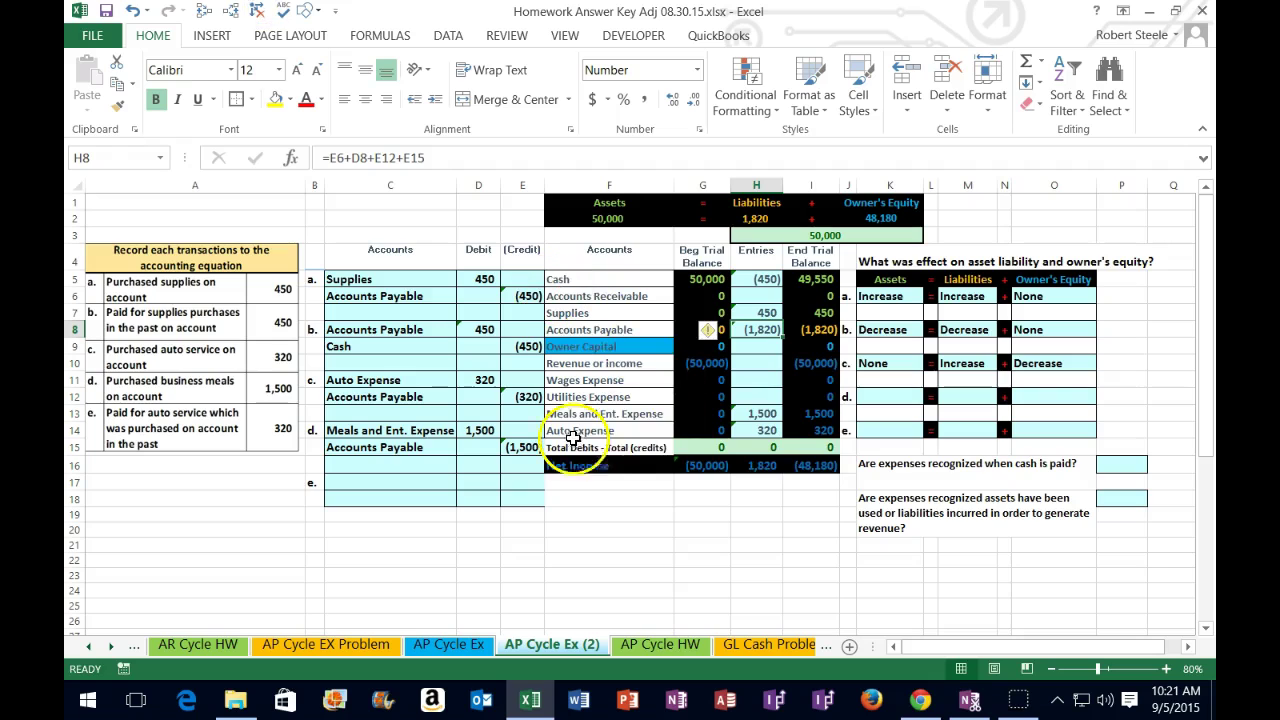
Clear the transaction d amounts in D14:E15 to compare the accounting equation totals, and undo the deletion
drag(480, 430, 507, 438)
key(Delete)
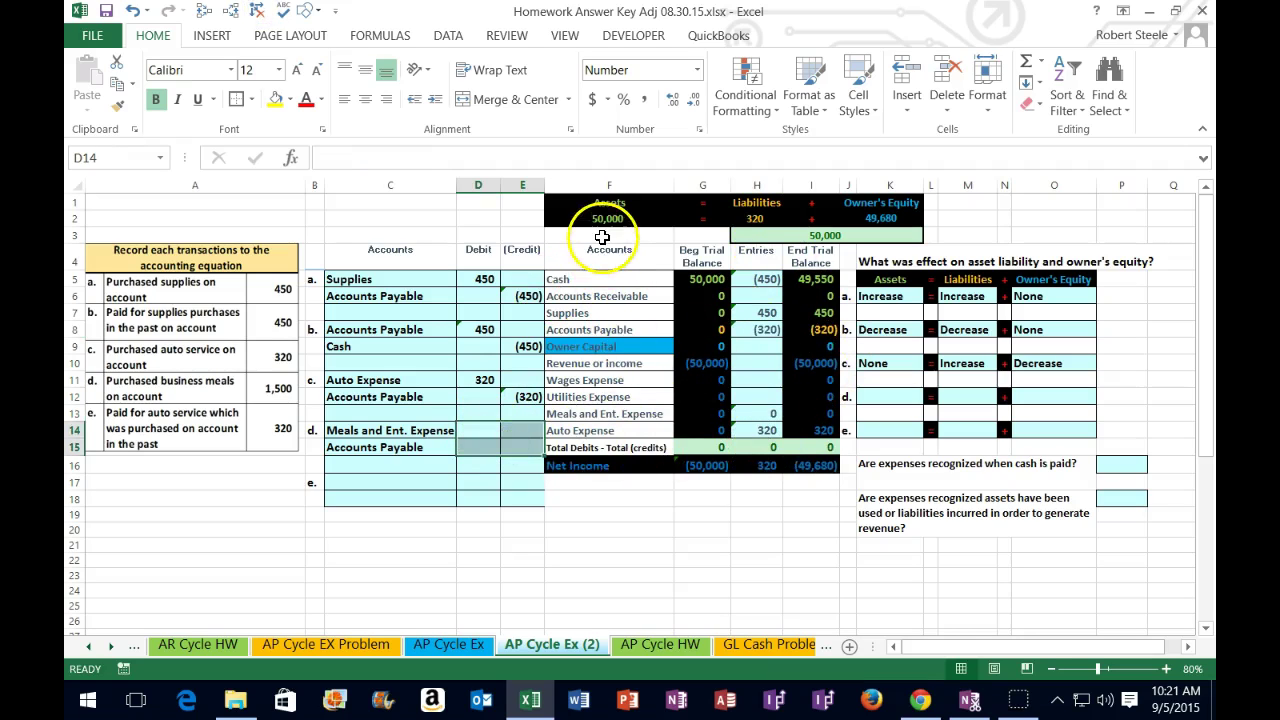
click(130, 12)
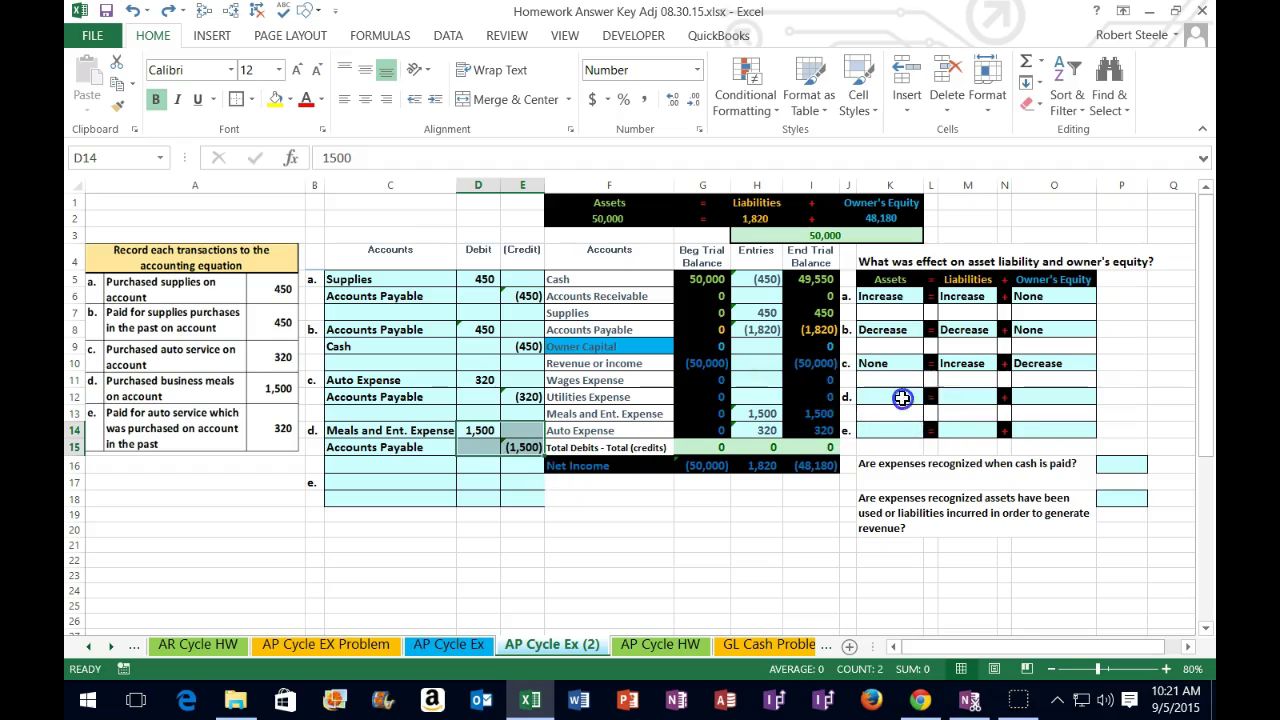
Set the effect of transaction d on assets in K12 to None
click(903, 397)
click(929, 398)
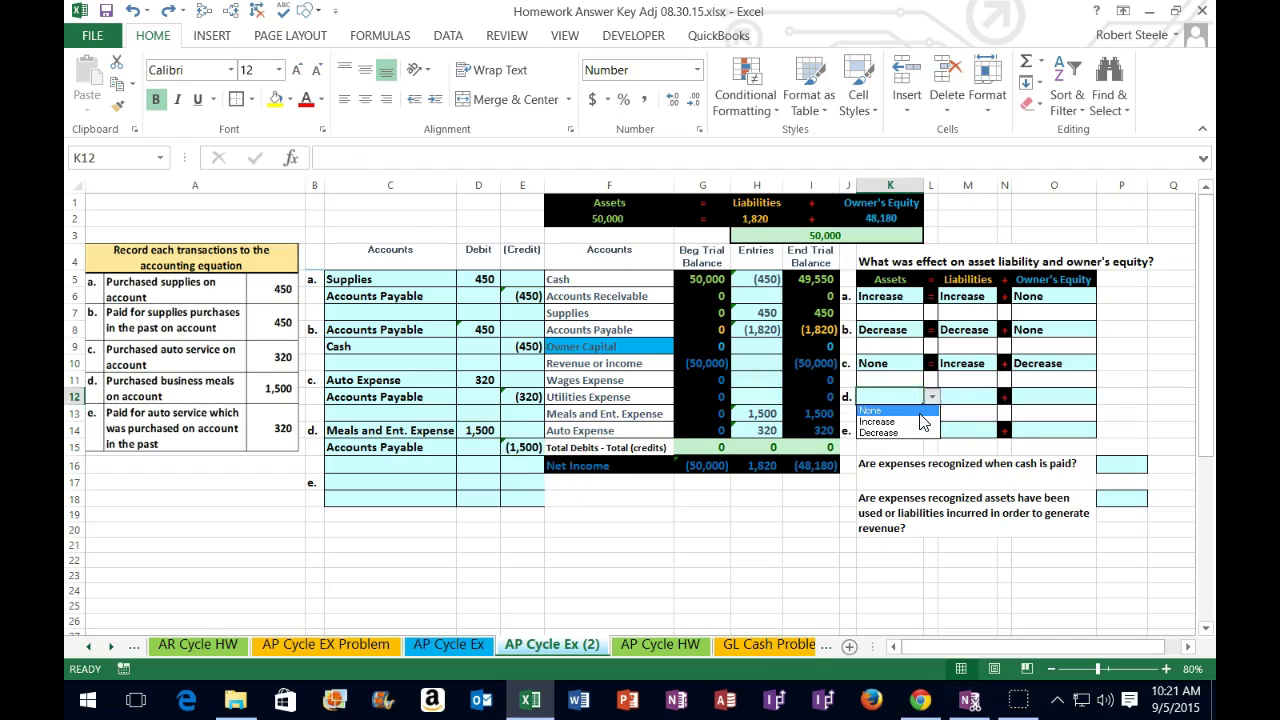
click(919, 411)
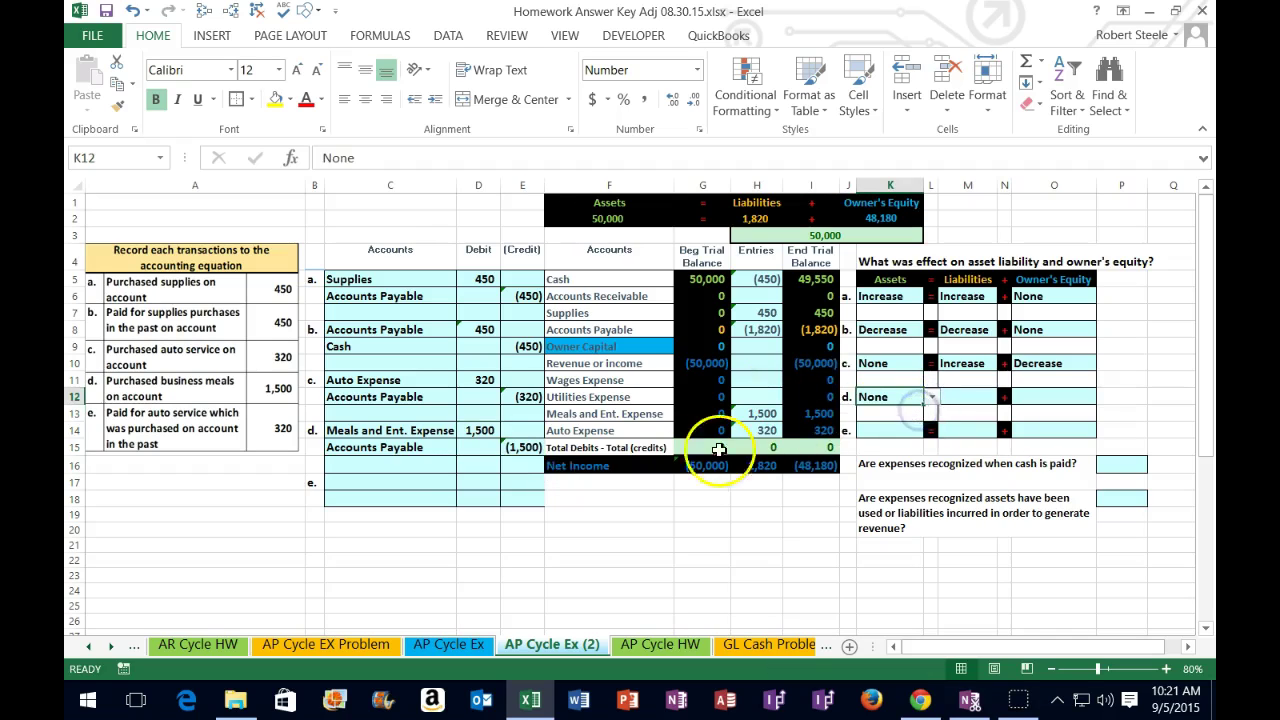
Clear the transaction d amounts in D14:E15 to check the effect on assets and liabilities, and restore them
click(480, 430)
drag(480, 430, 503, 449)
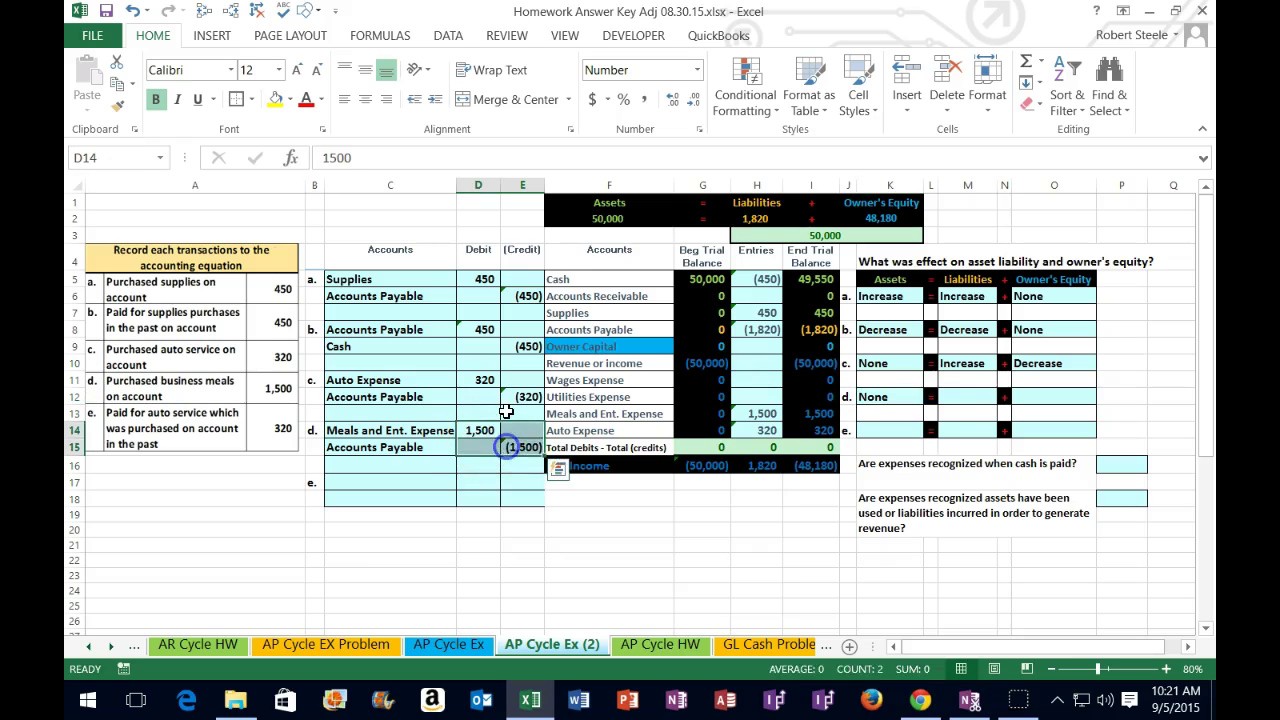
key(Delete)
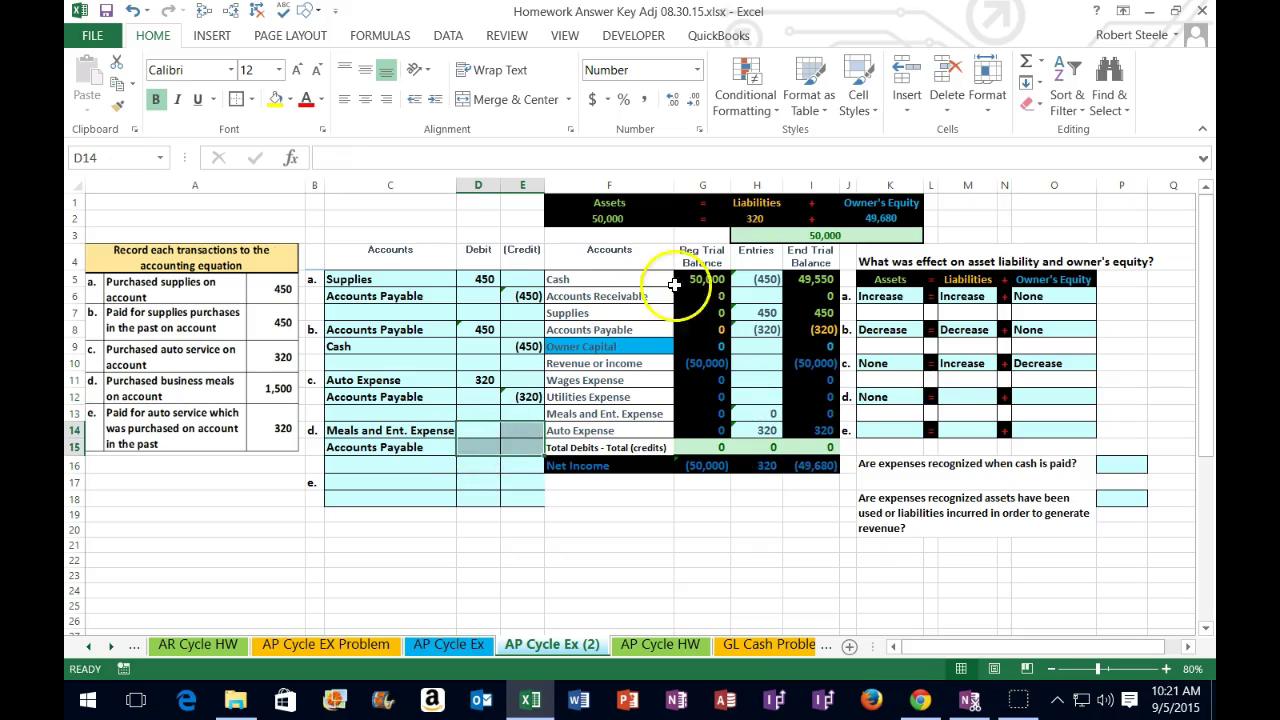
click(132, 11)
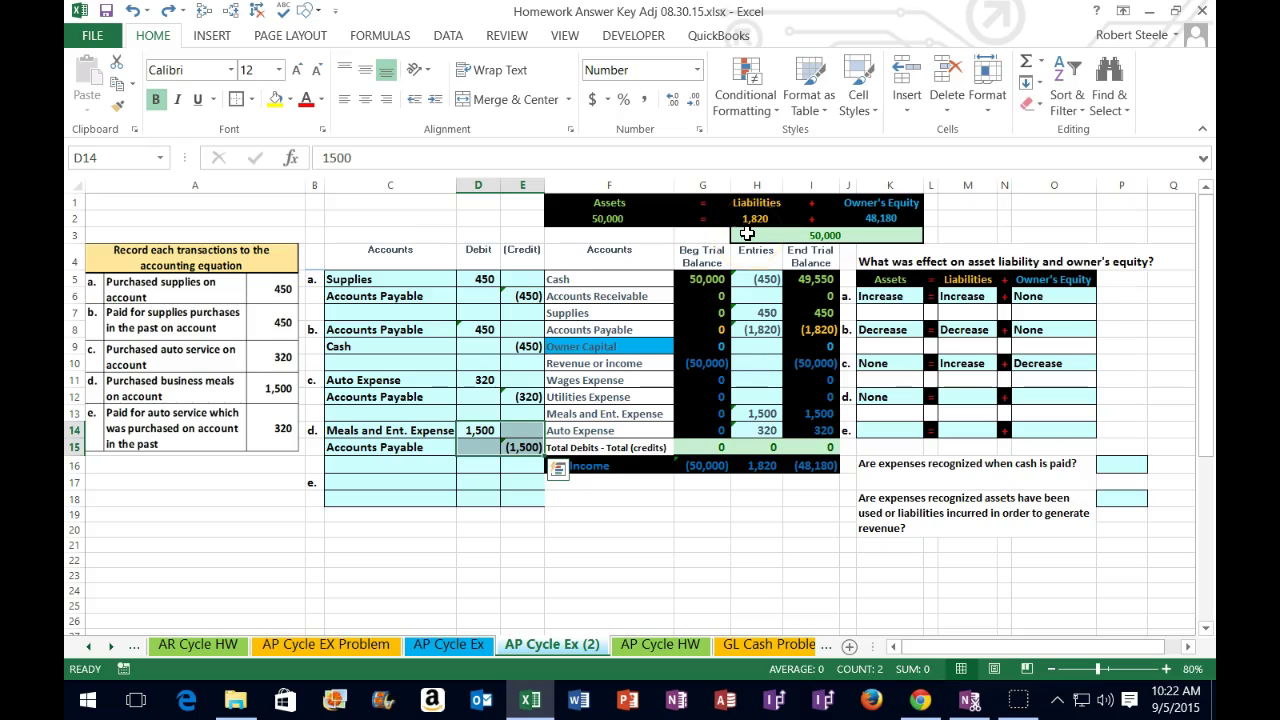
Set the transaction d effect on liabilities in M12 to Increase and on owner's equity in O12 to Decrease
click(965, 397)
click(1005, 397)
click(995, 421)
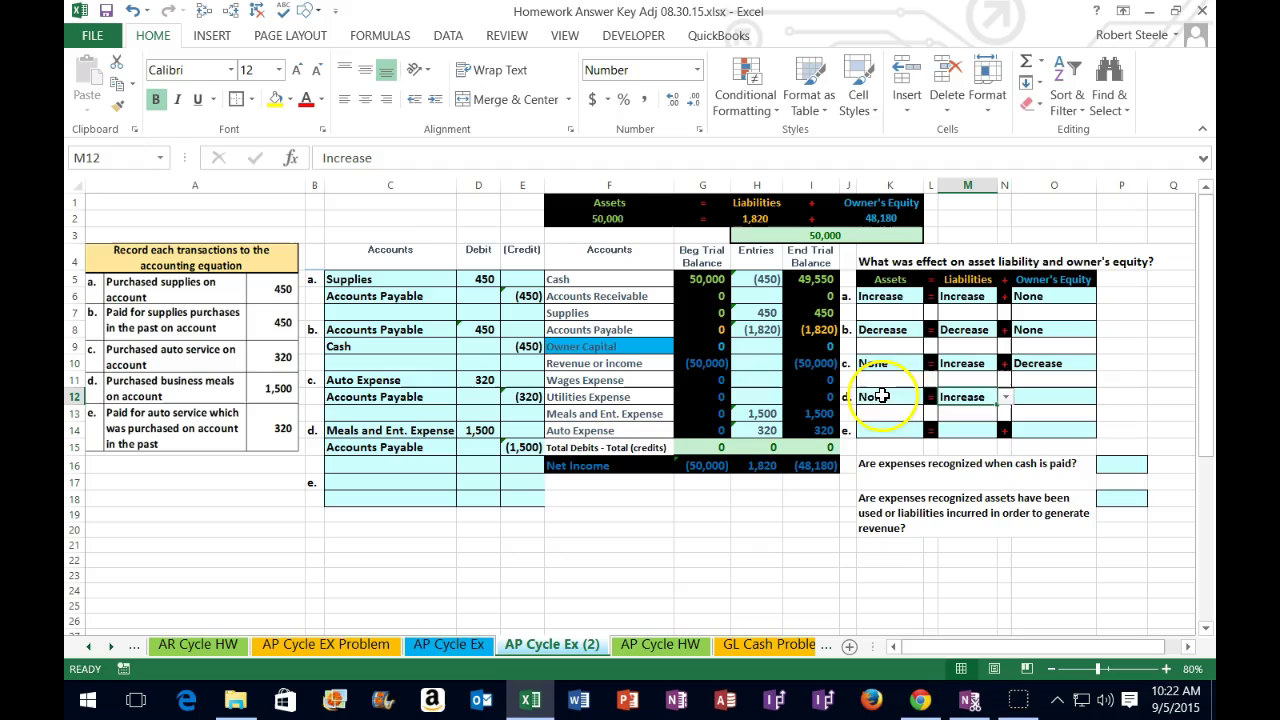
click(1047, 397)
click(1105, 398)
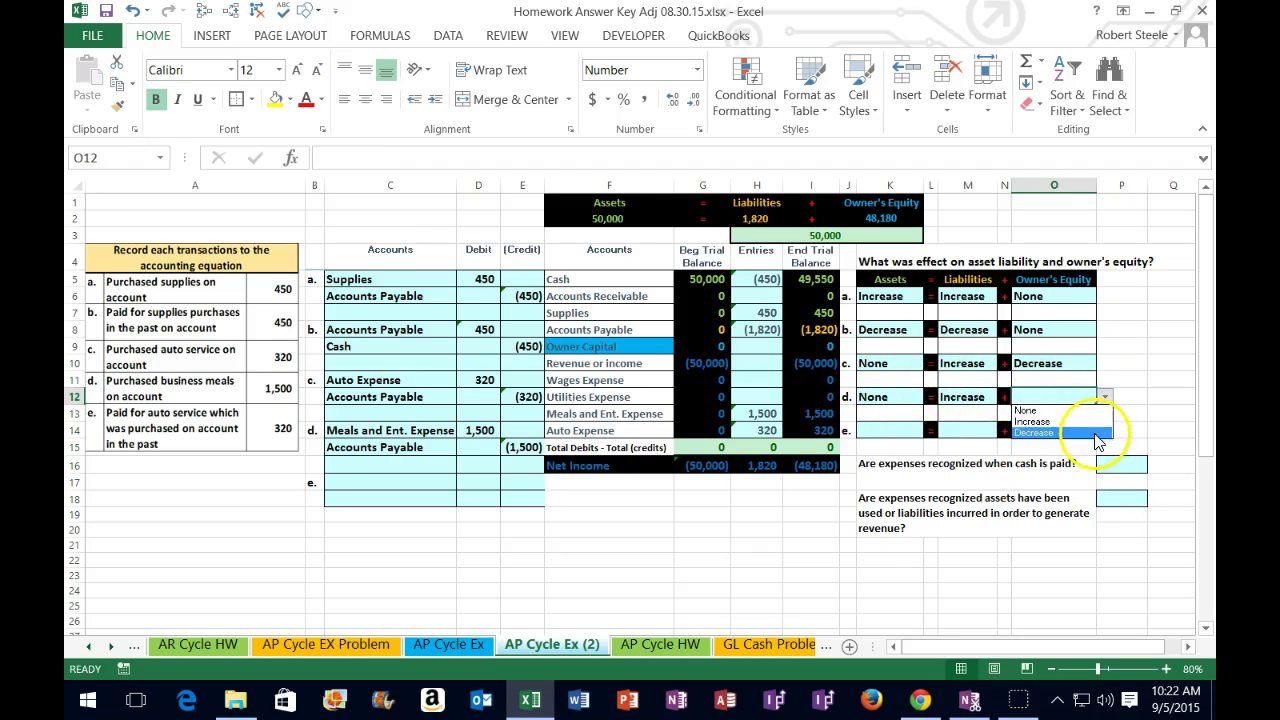
click(1094, 433)
Clear and restore the transaction d amounts in D14:E15 to check the owner's equity effect against the balances in I9:I14
drag(478, 430, 500, 449)
key(Delete)
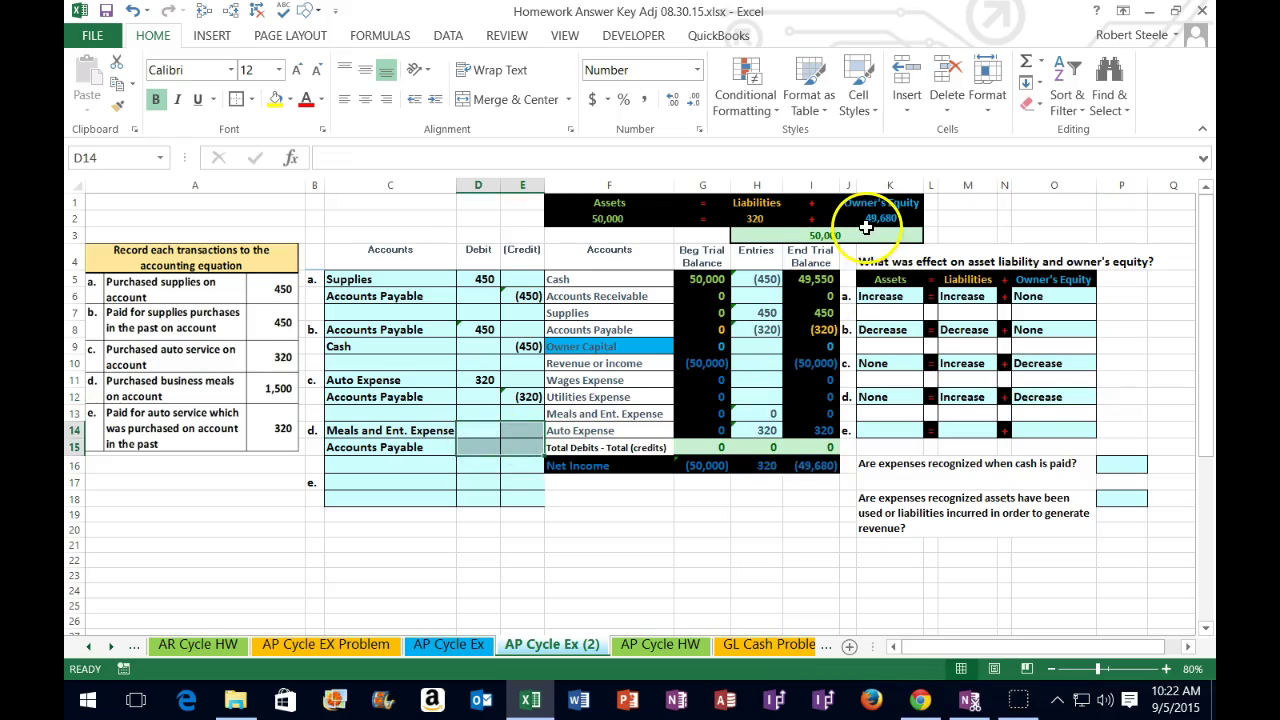
click(131, 11)
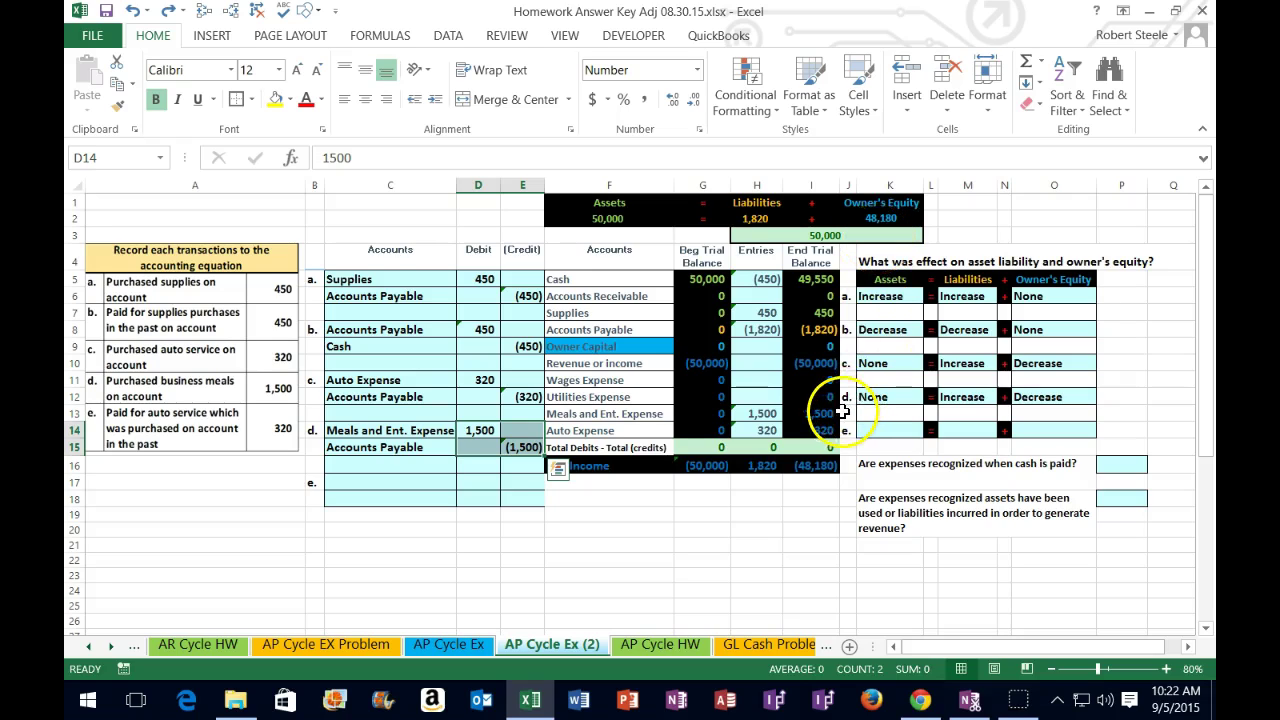
drag(815, 346, 822, 427)
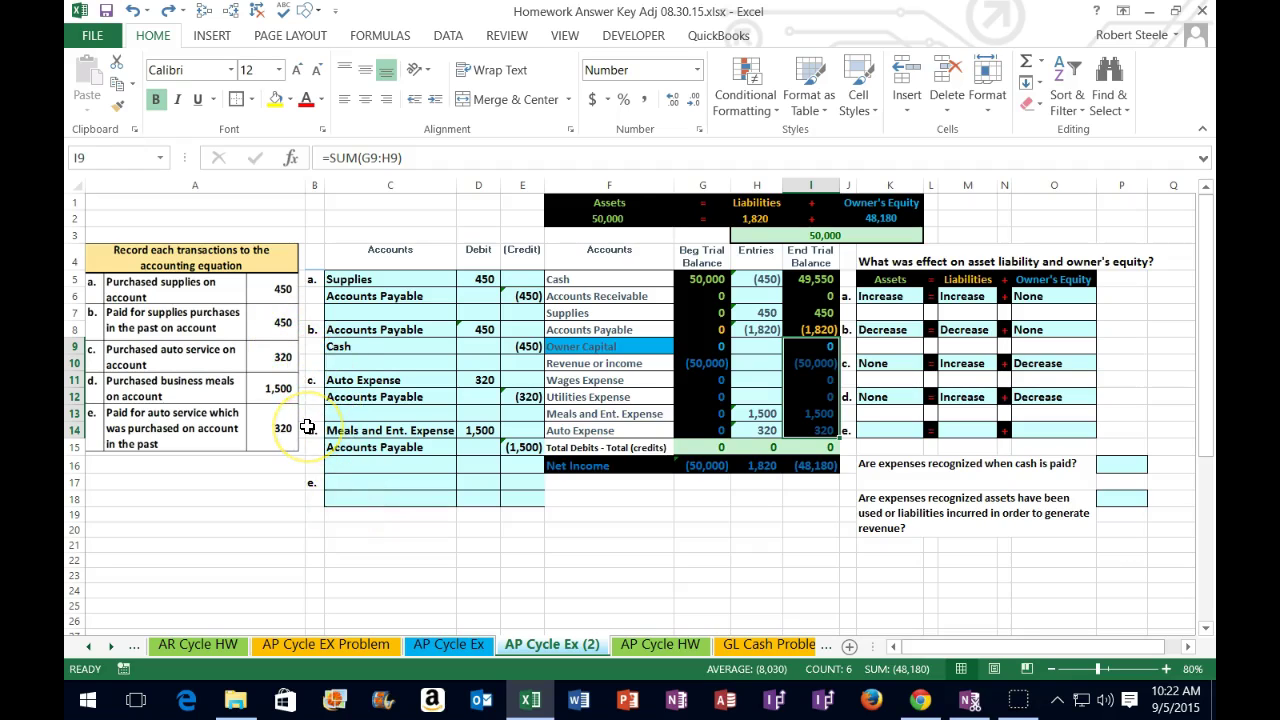
Review the Cash row and copy its account name from F5 into C18 as the credit account of transaction e
drag(562, 282, 826, 281)
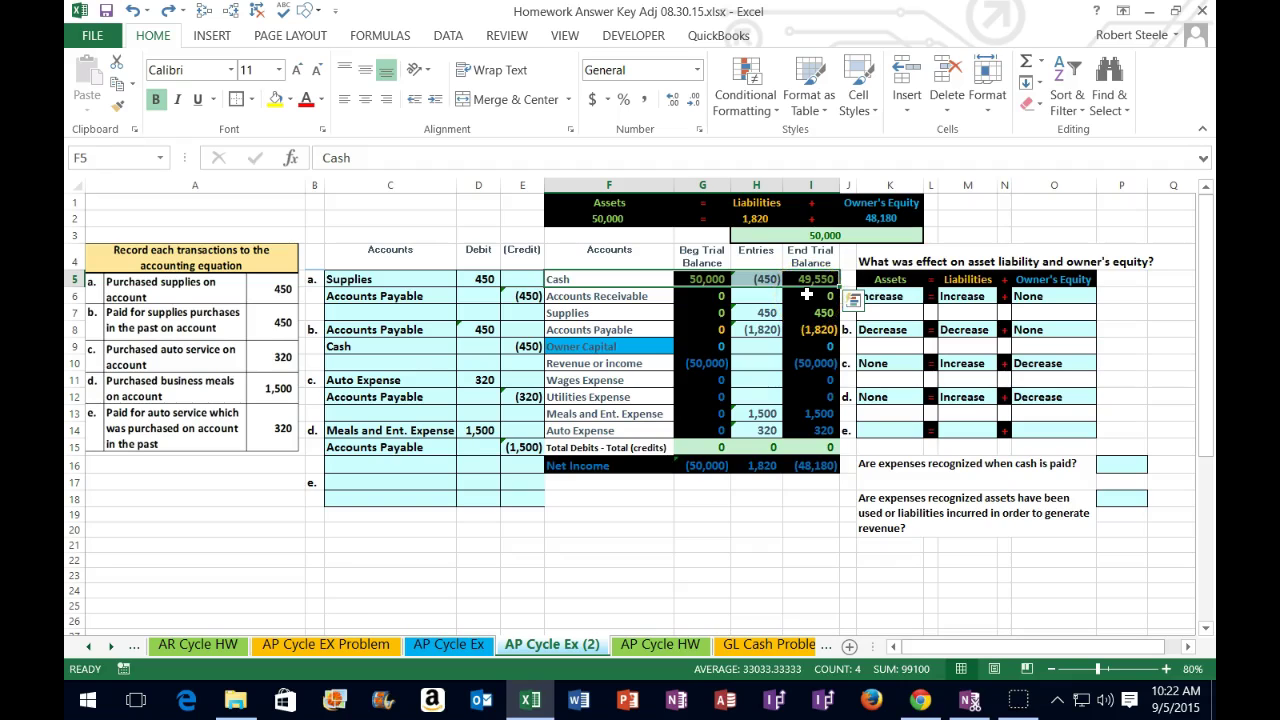
click(580, 278)
right_click(580, 278)
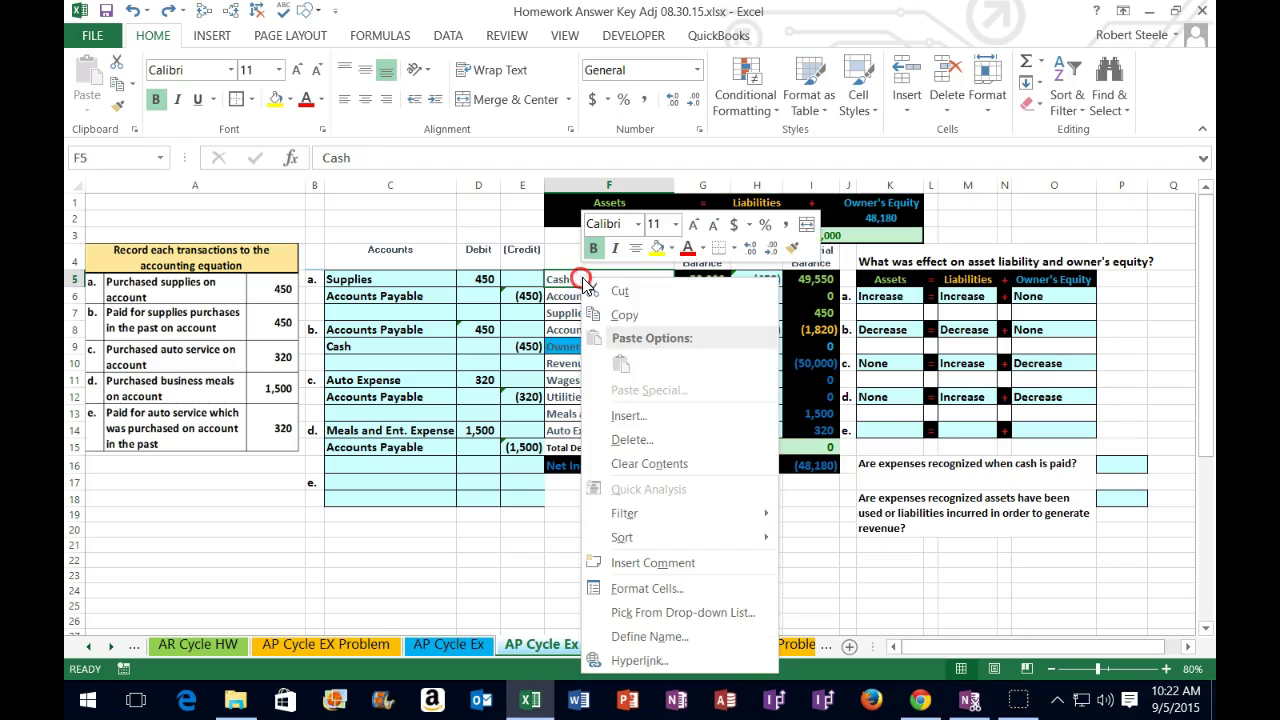
click(655, 315)
click(370, 498)
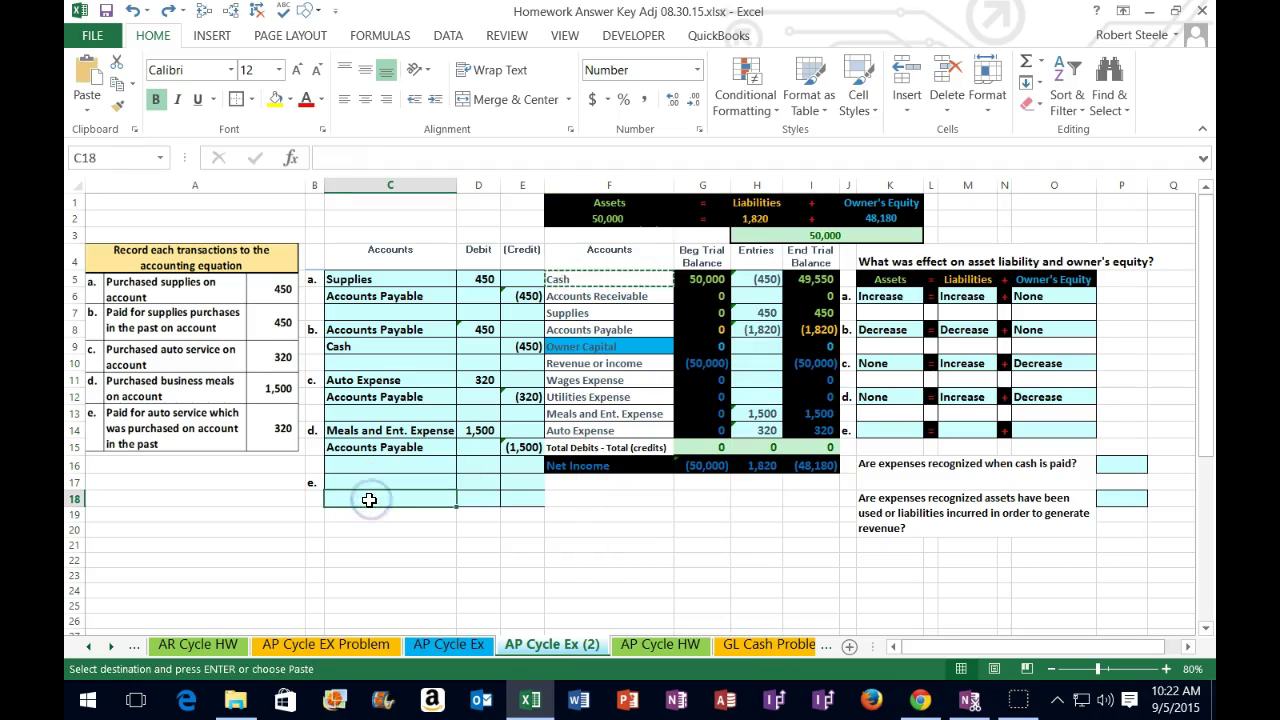
right_click(370, 498)
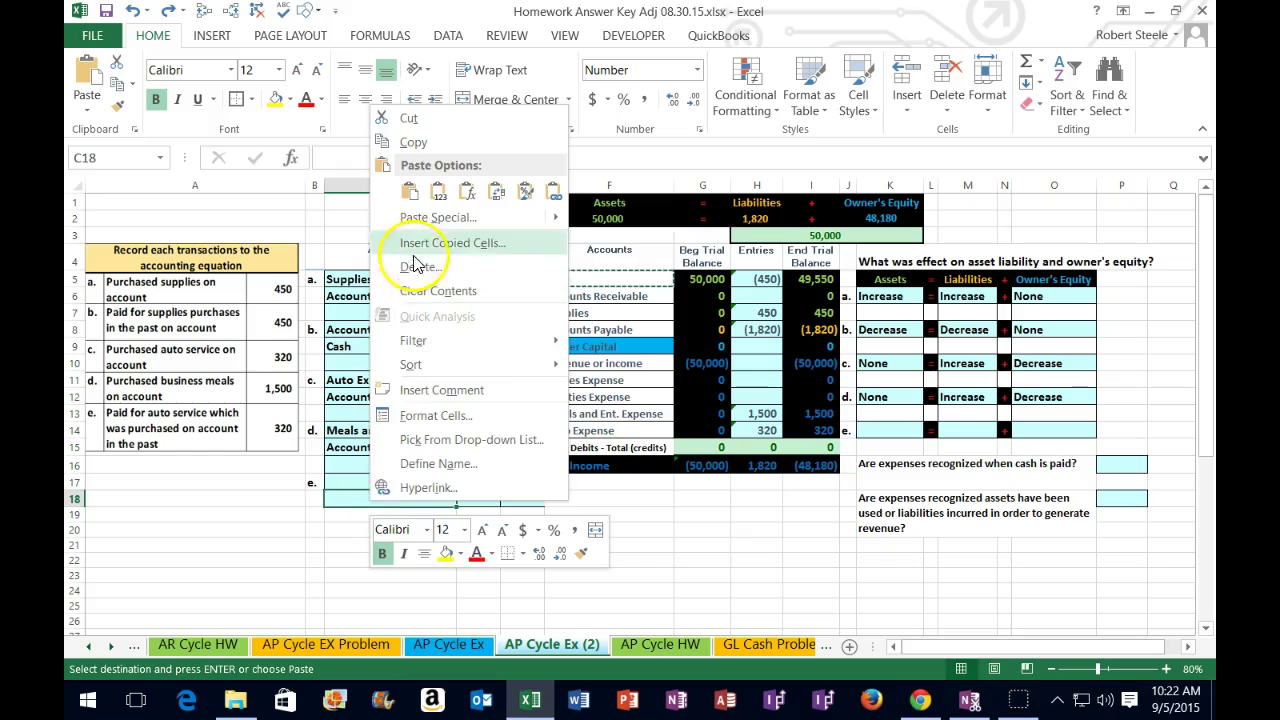
click(432, 200)
Enter the transaction e credit of -320 in E18 and its debit in D17 with the formula -E18
click(520, 494)
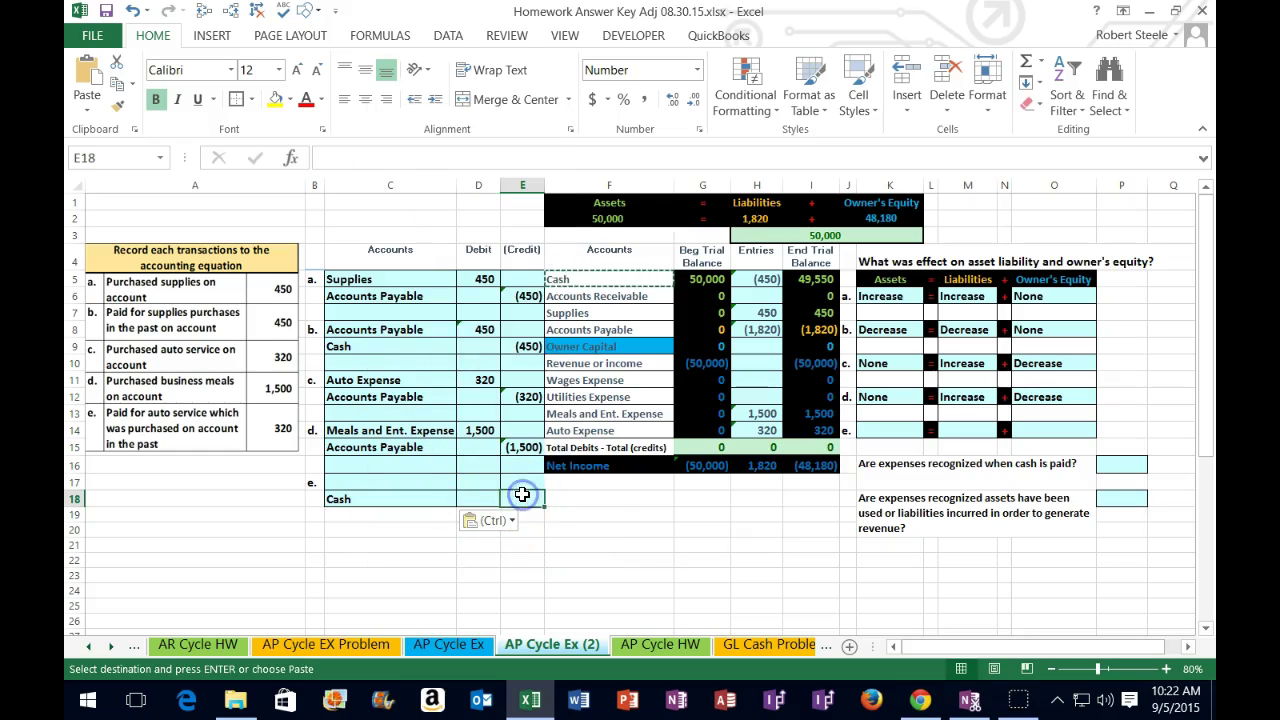
text(-)
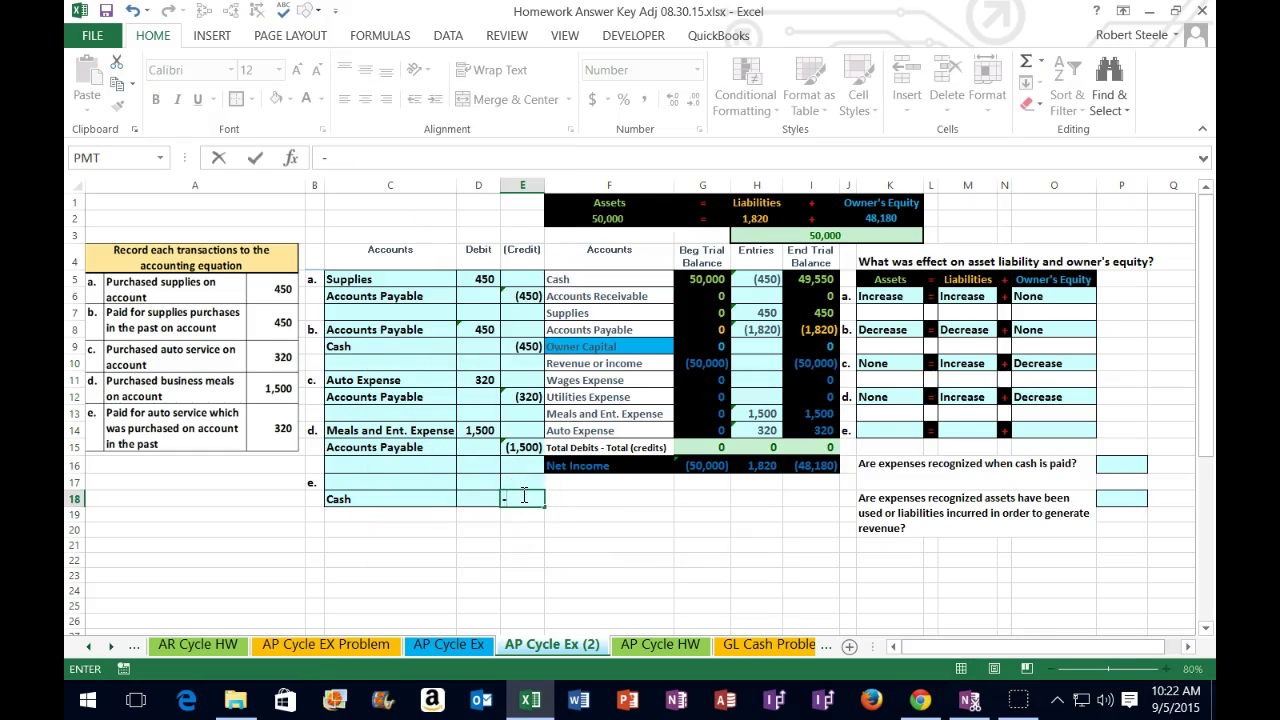
text(320)
key(Return)
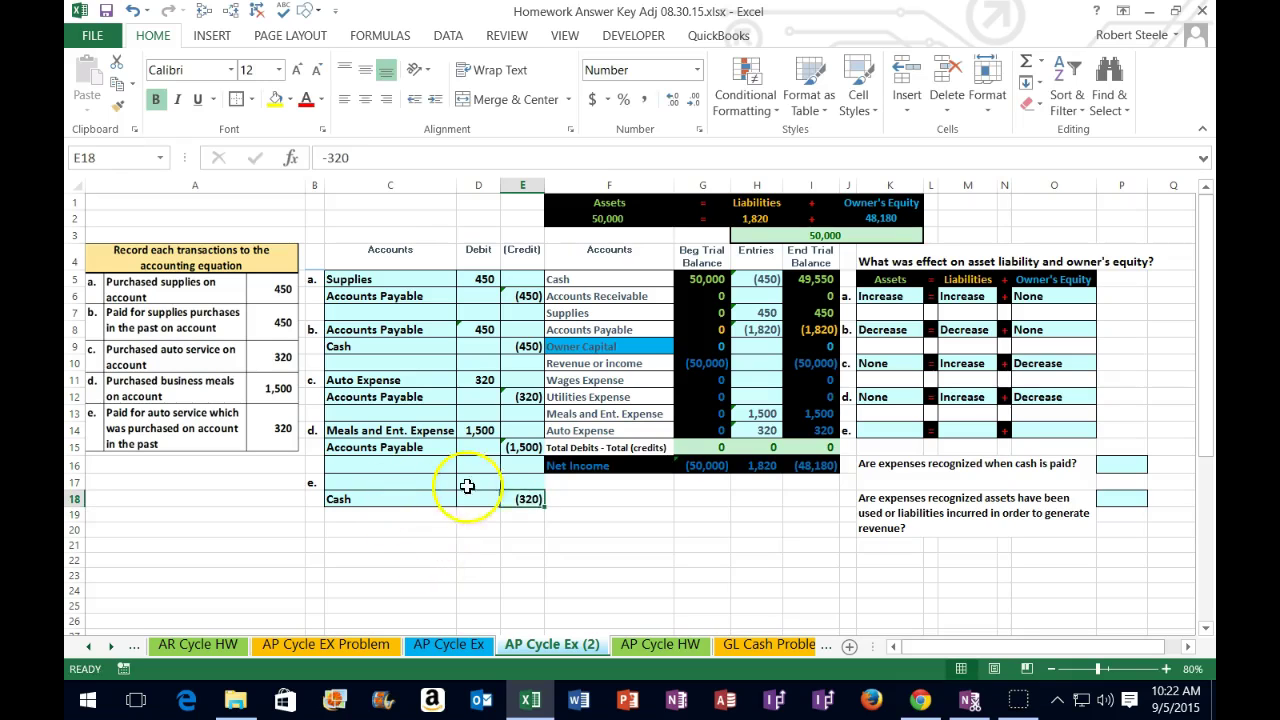
click(476, 482)
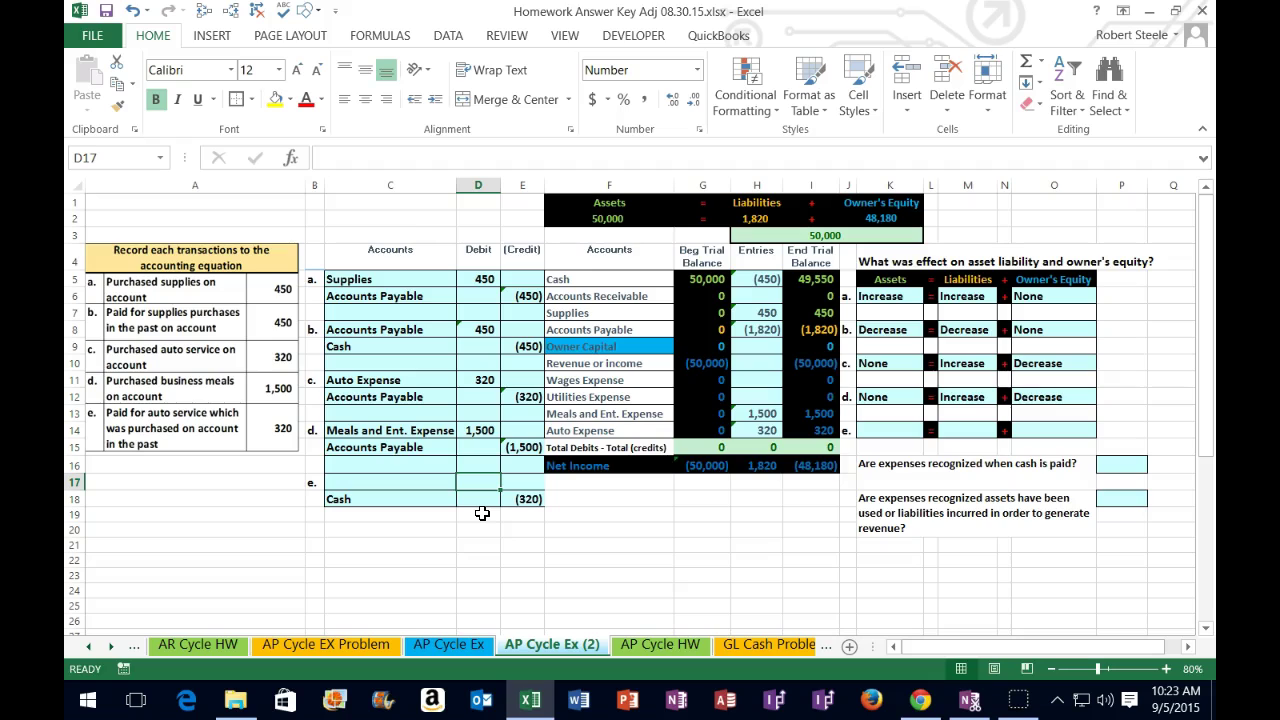
text(-)
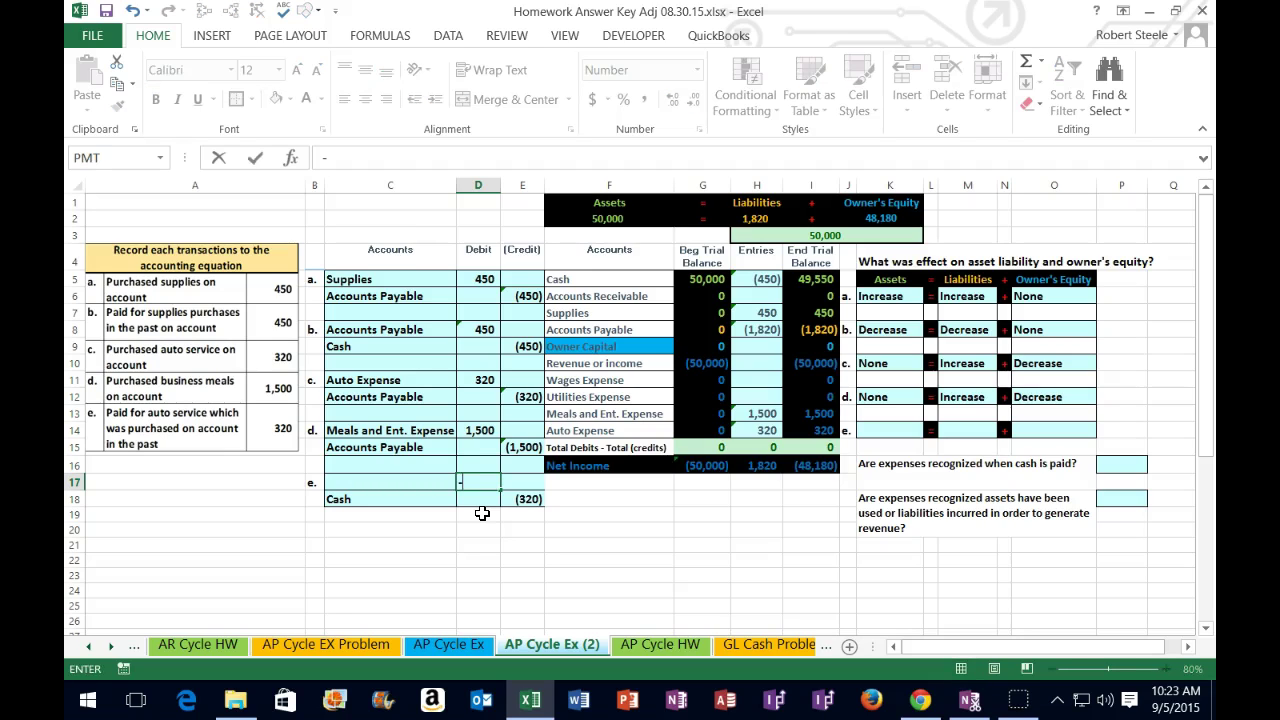
key(Down)
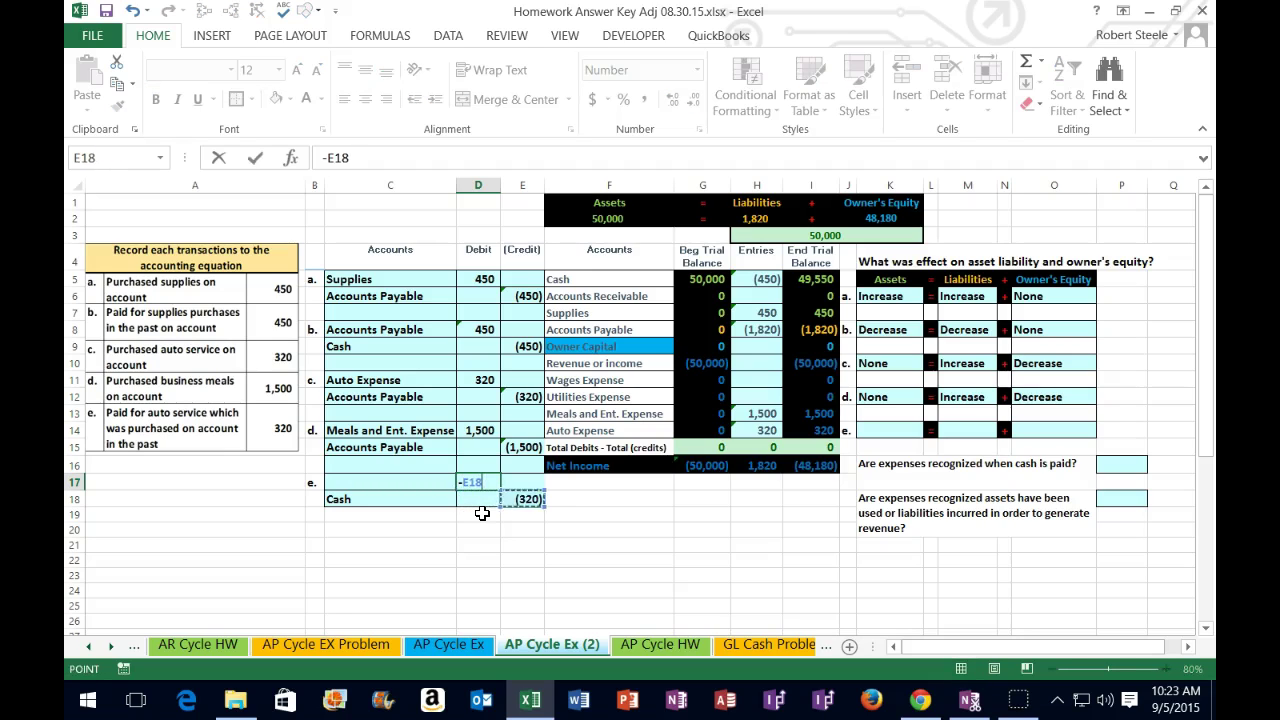
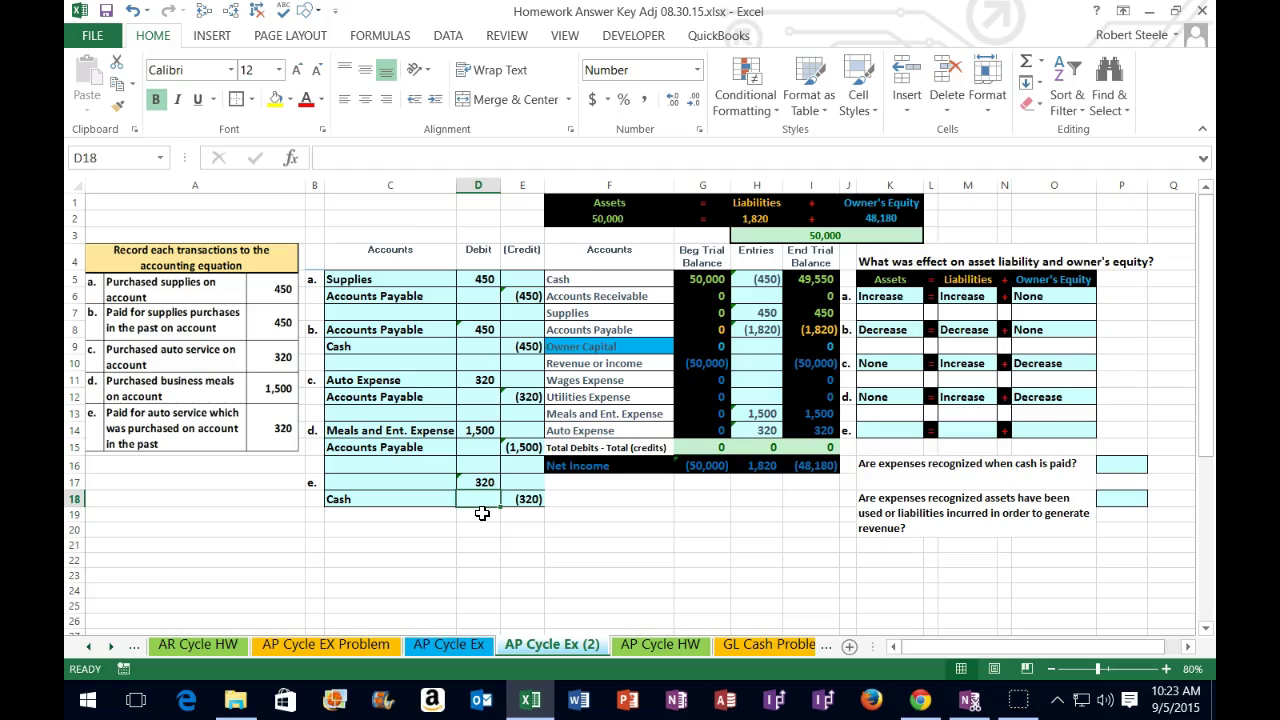
Check the Accounts Payable balance in I8 and copy its account name from F8 into C17 as transaction e's debit account
click(401, 484)
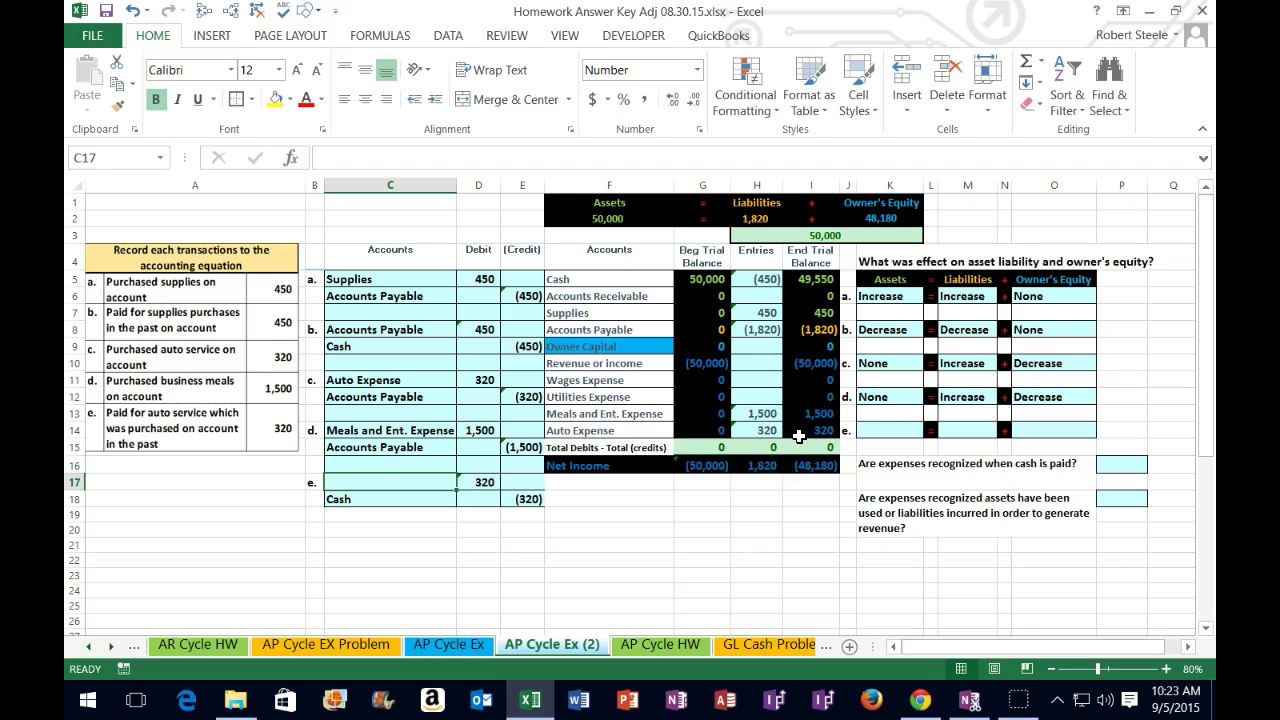
click(814, 331)
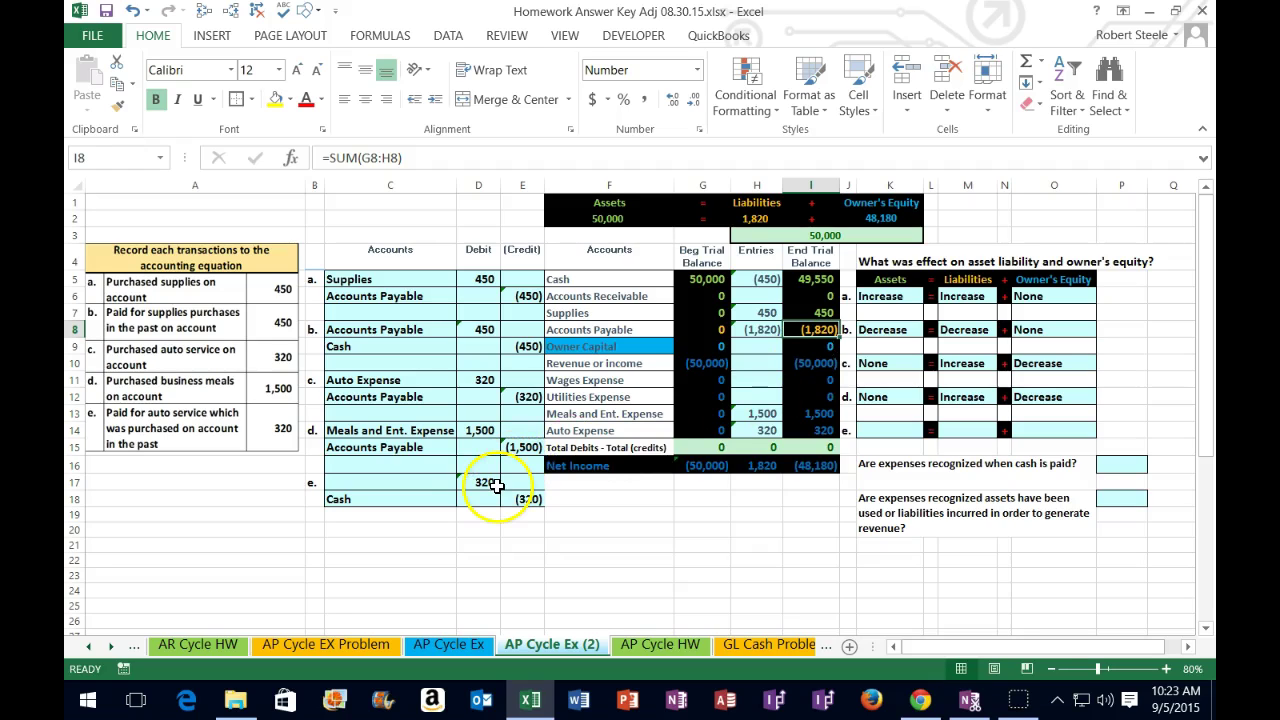
click(581, 326)
right_click(581, 326)
click(618, 237)
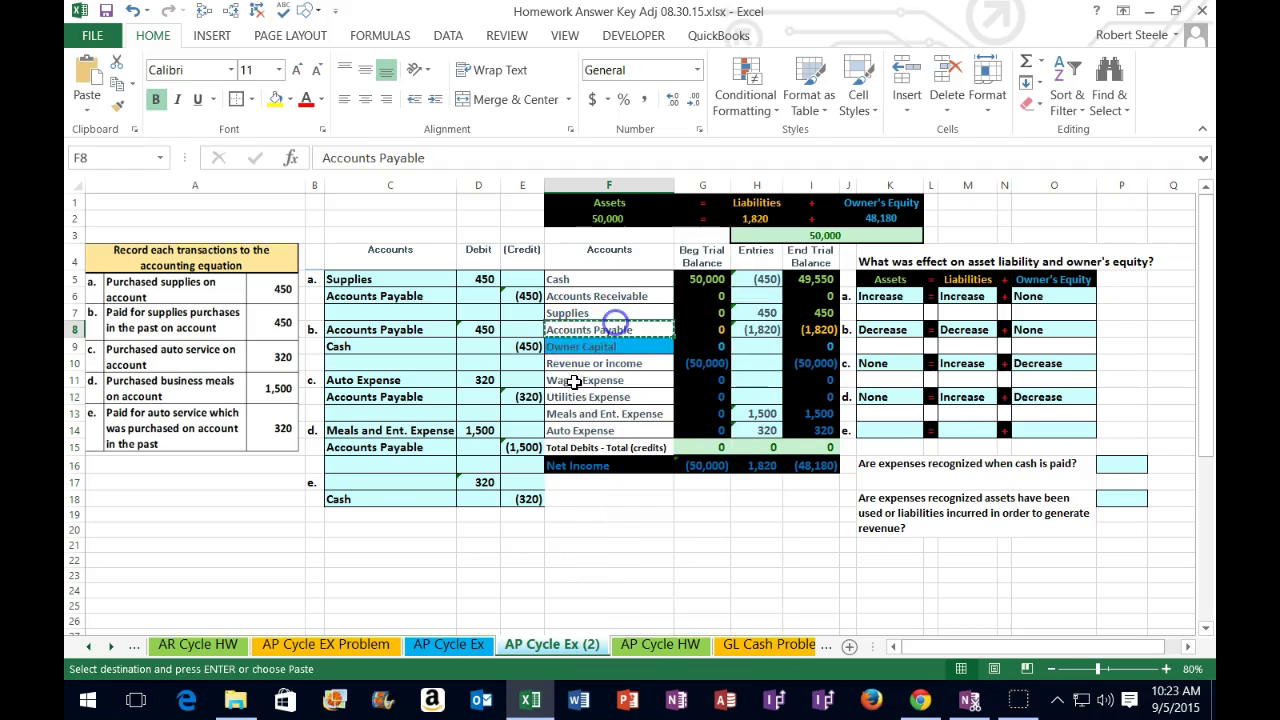
click(386, 485)
right_click(386, 485)
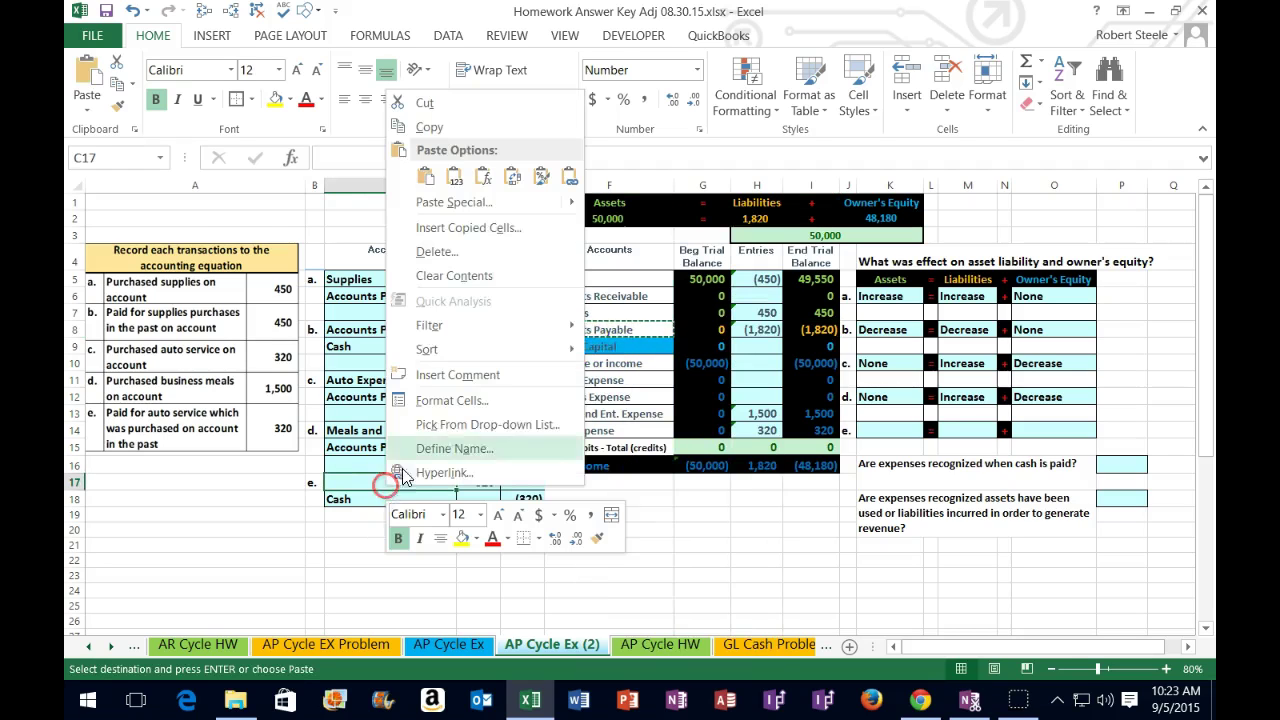
click(463, 175)
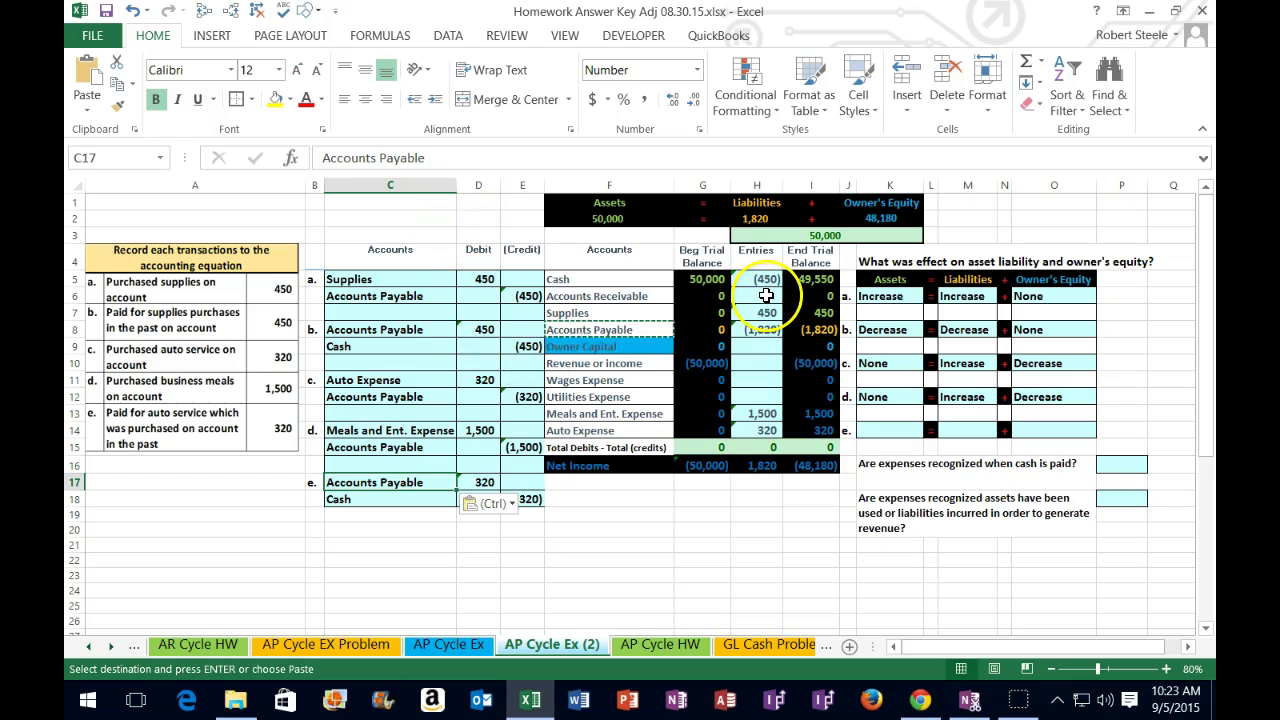
Post transaction e's debit to the Accounts Payable entries by adding D17 to the formula in H8
click(760, 330)
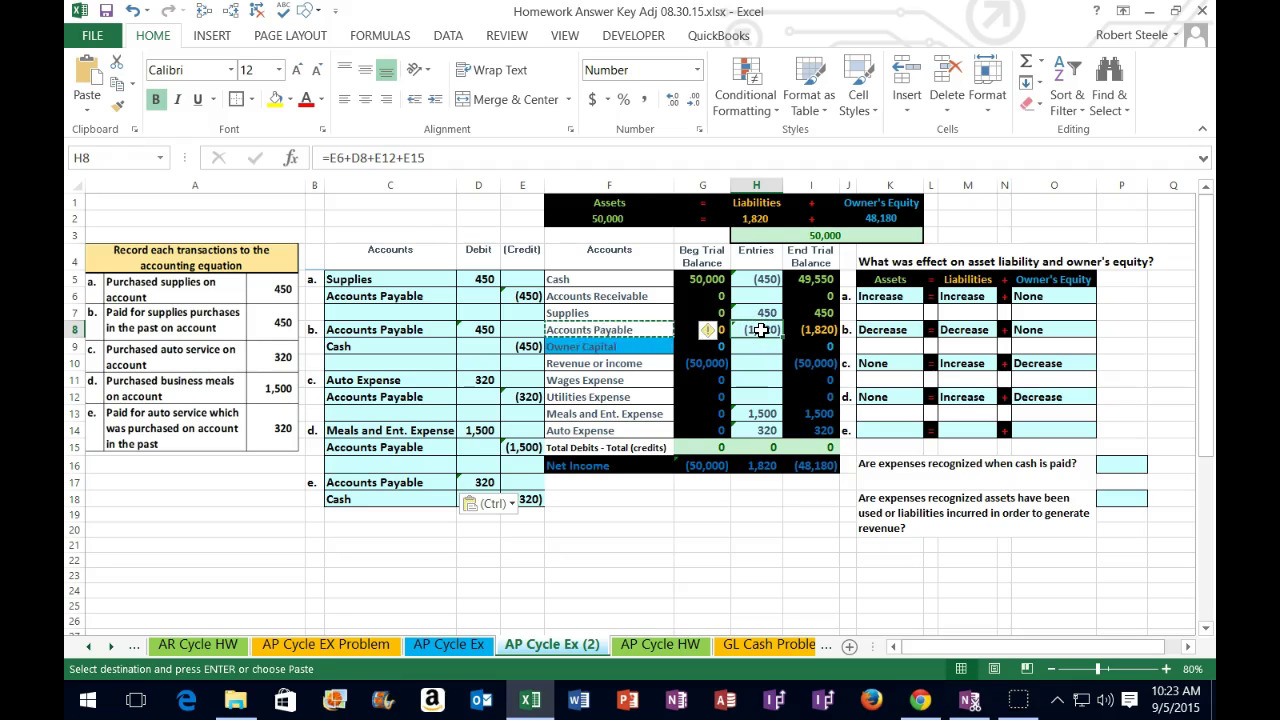
double_click(760, 330)
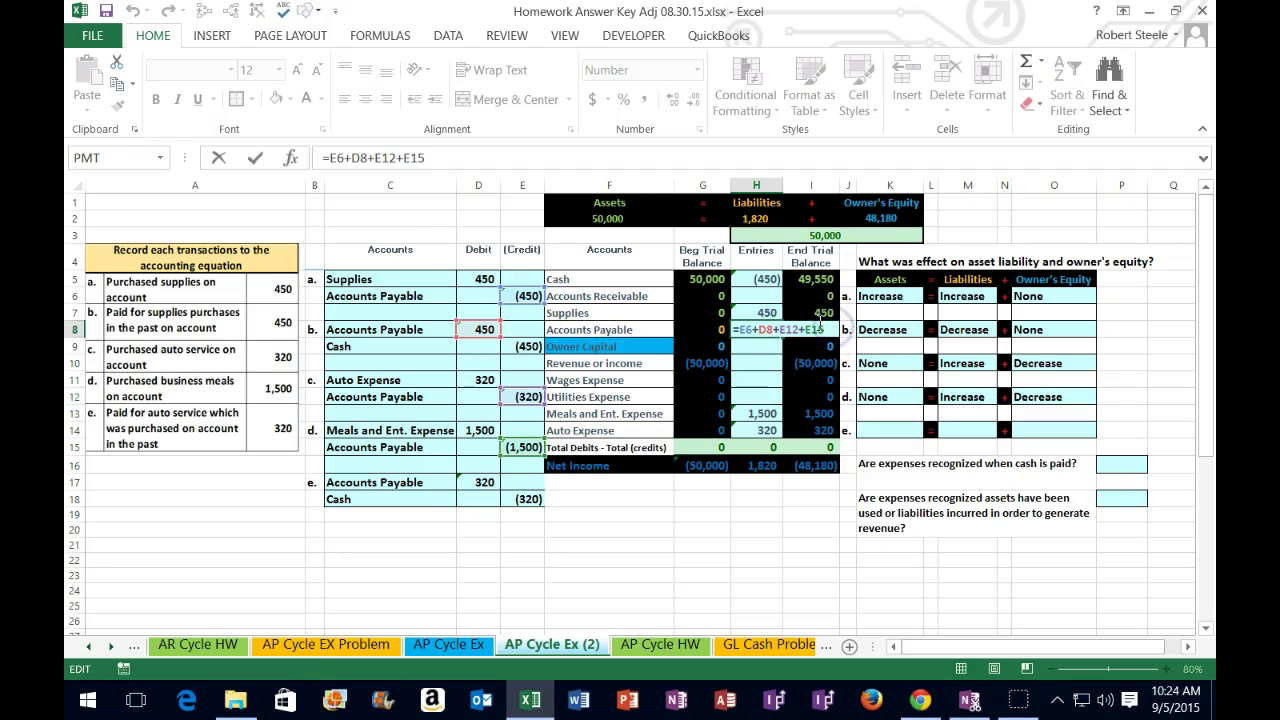
text(+)
click(487, 482)
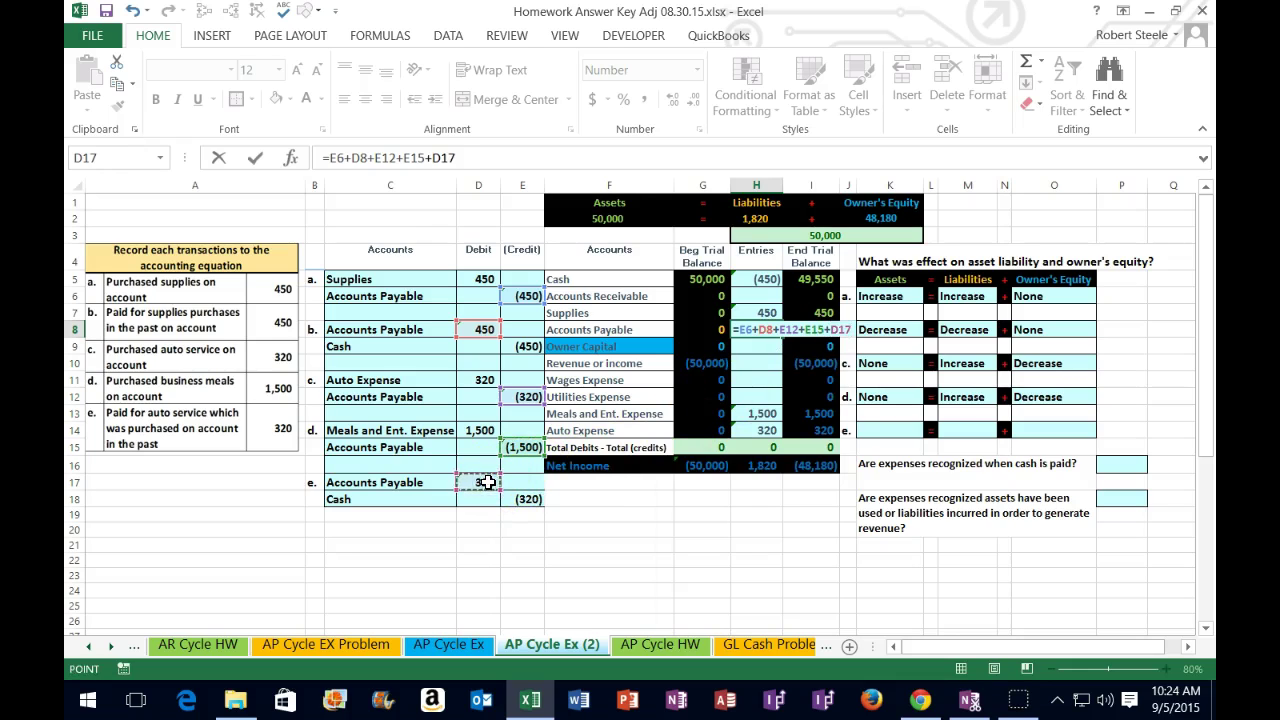
key(Return)
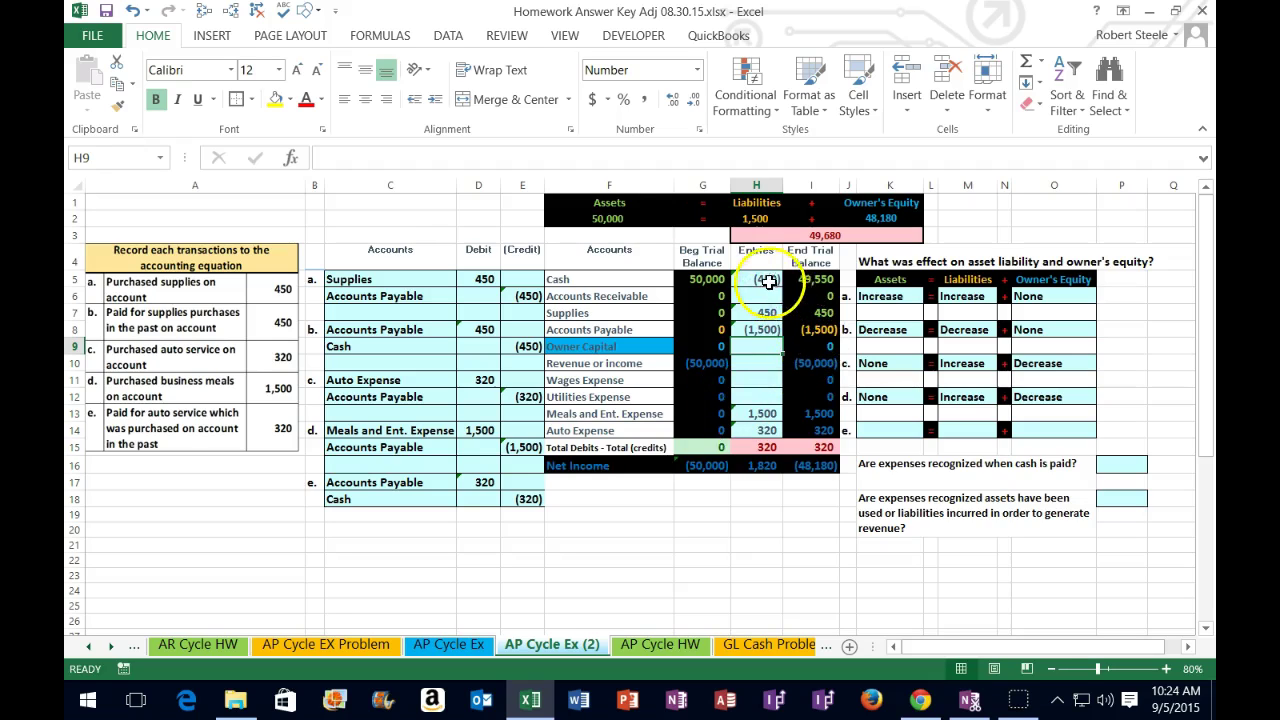
Post transaction e's credit to the Cash entries by adding E18 to the formula in H5
double_click(760, 279)
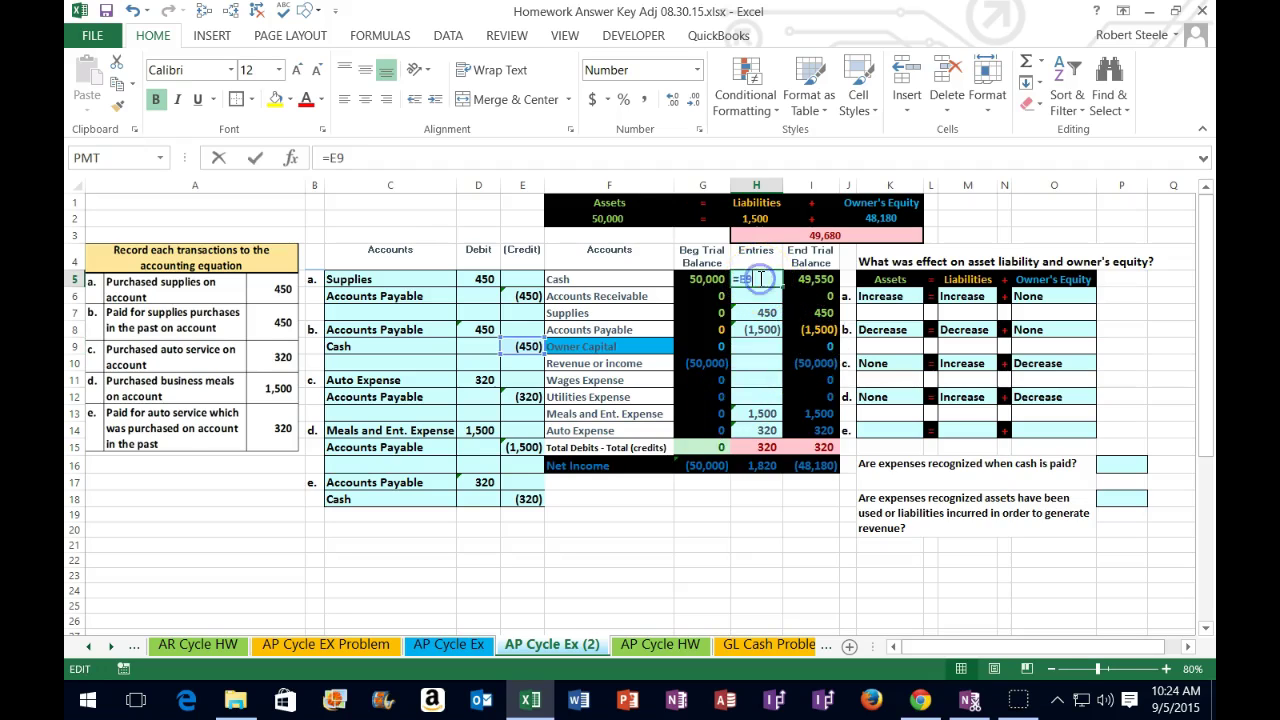
text(+)
click(522, 498)
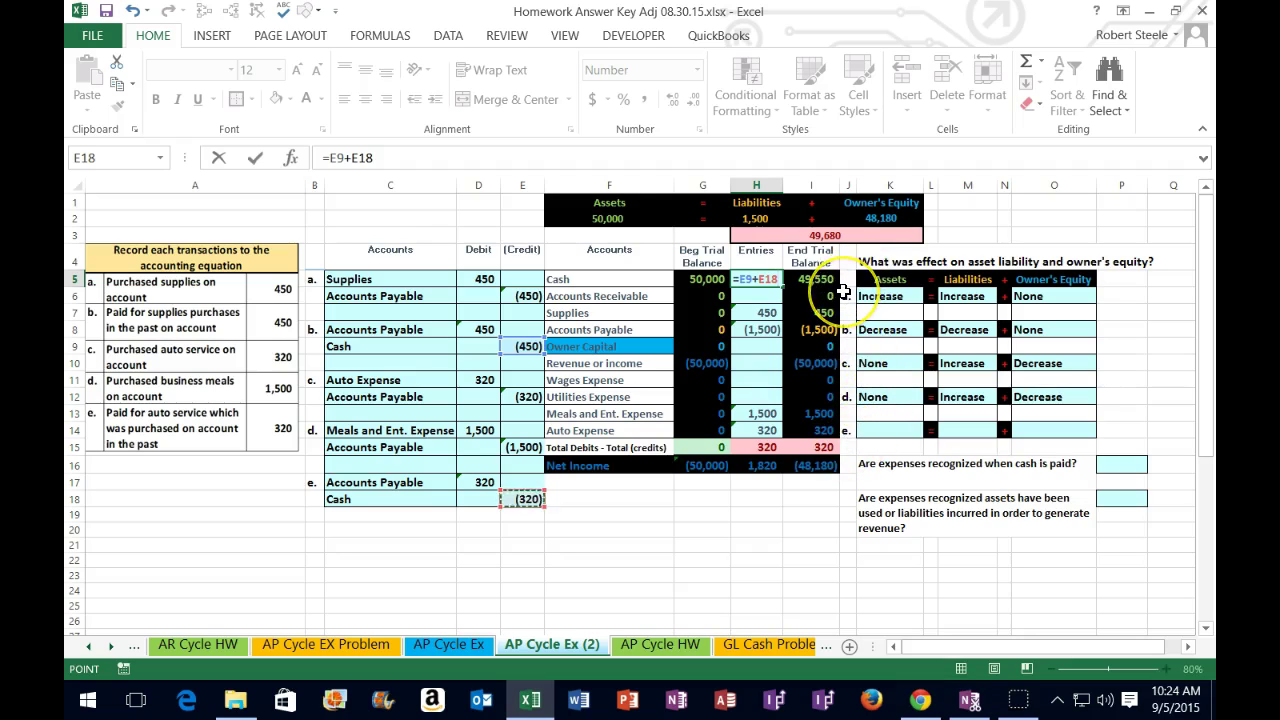
key(Return)
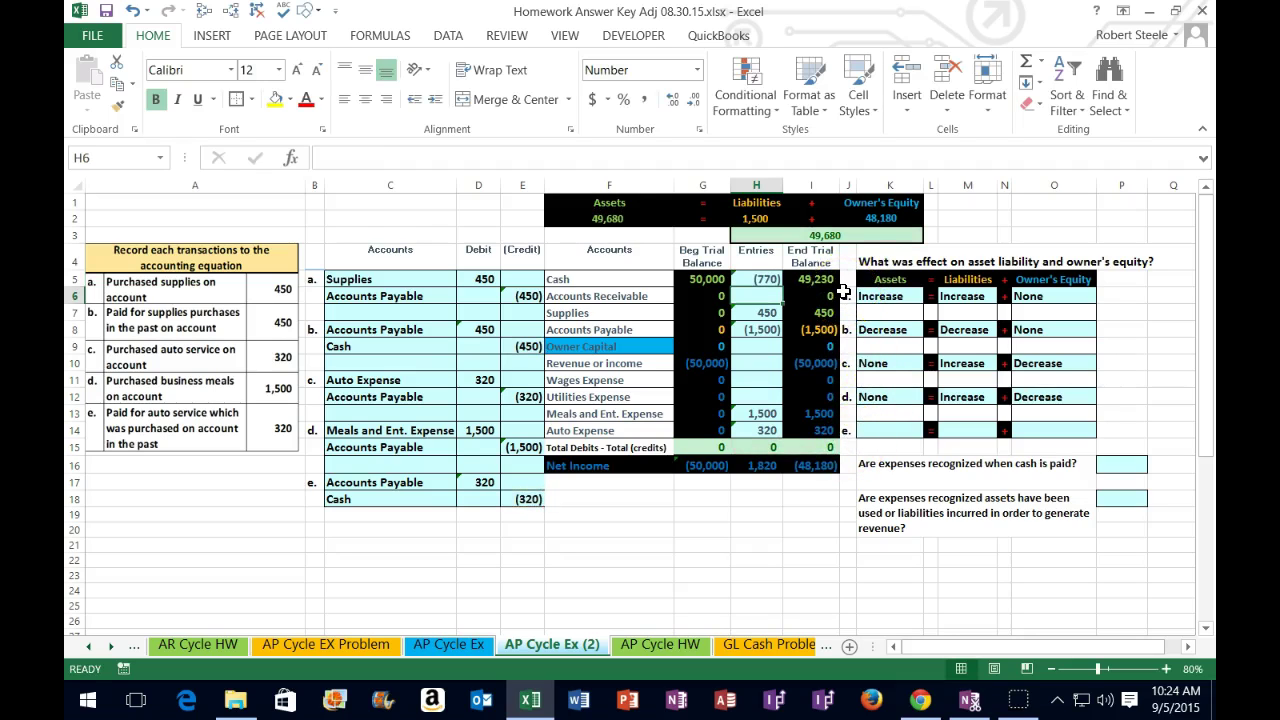
Trace the dependents and precedents of the Accounts Payable entry in H8, and remove the tracing arrows
click(760, 329)
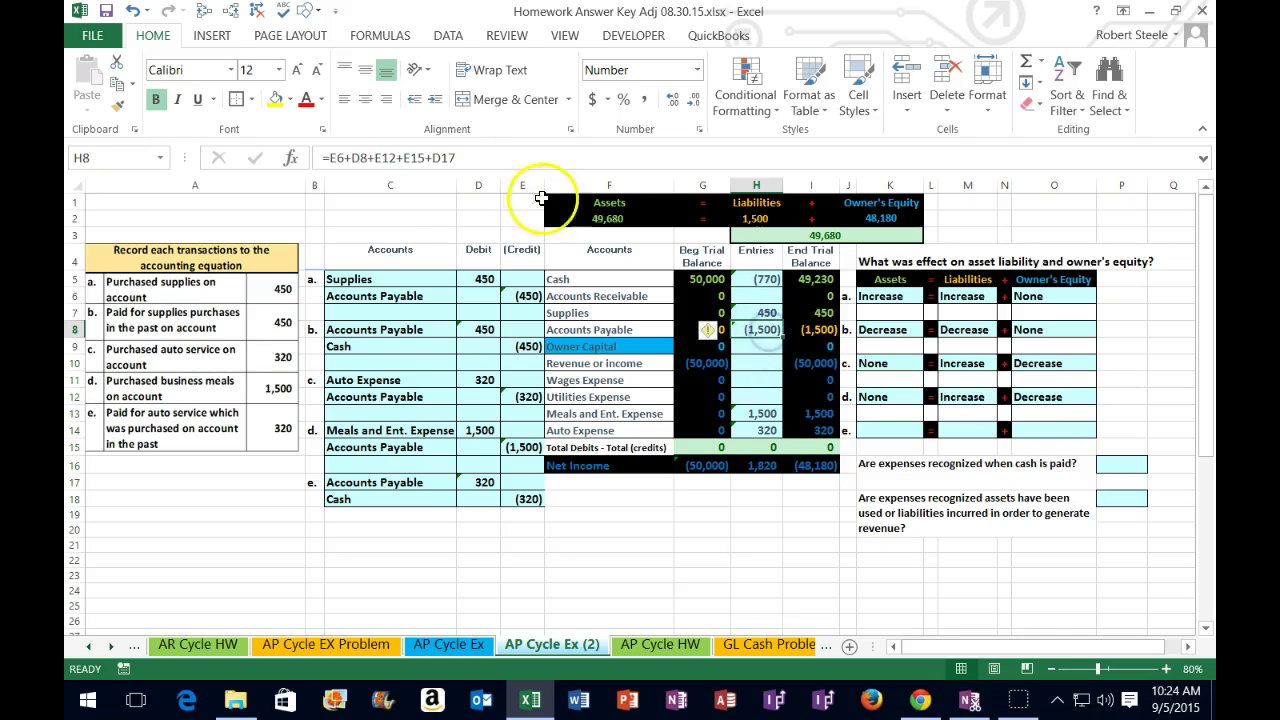
click(230, 14)
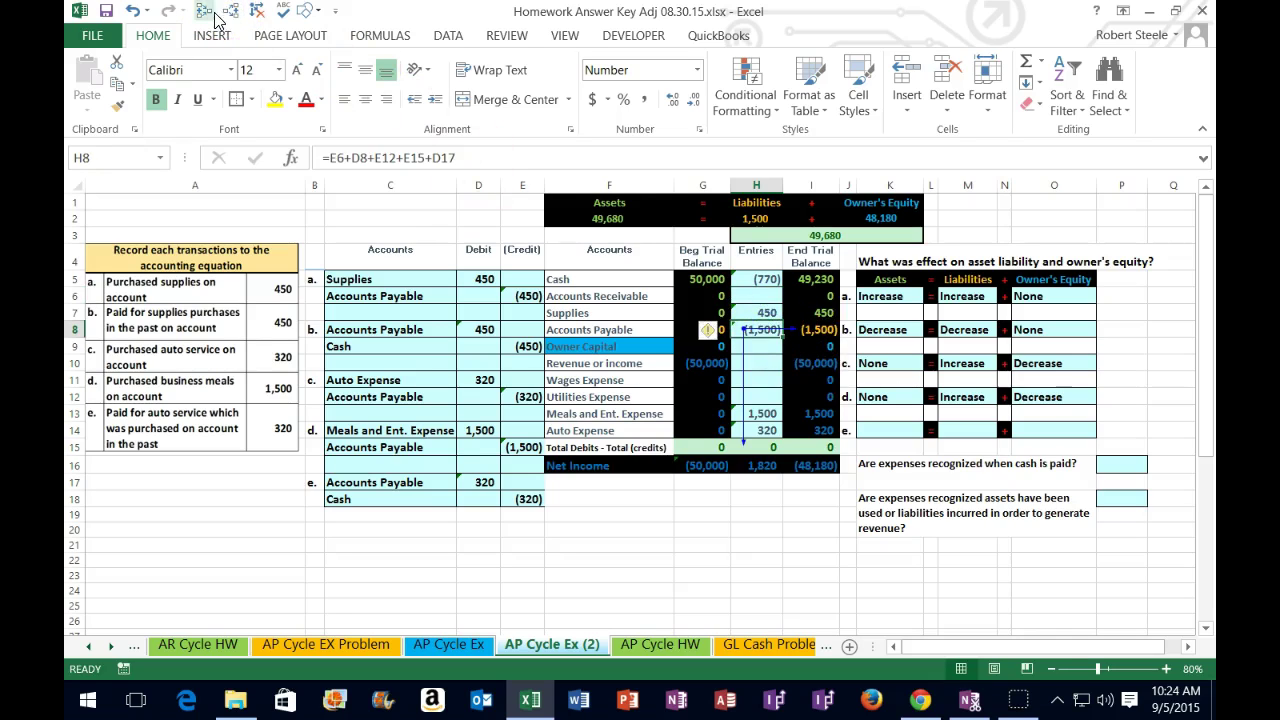
click(215, 18)
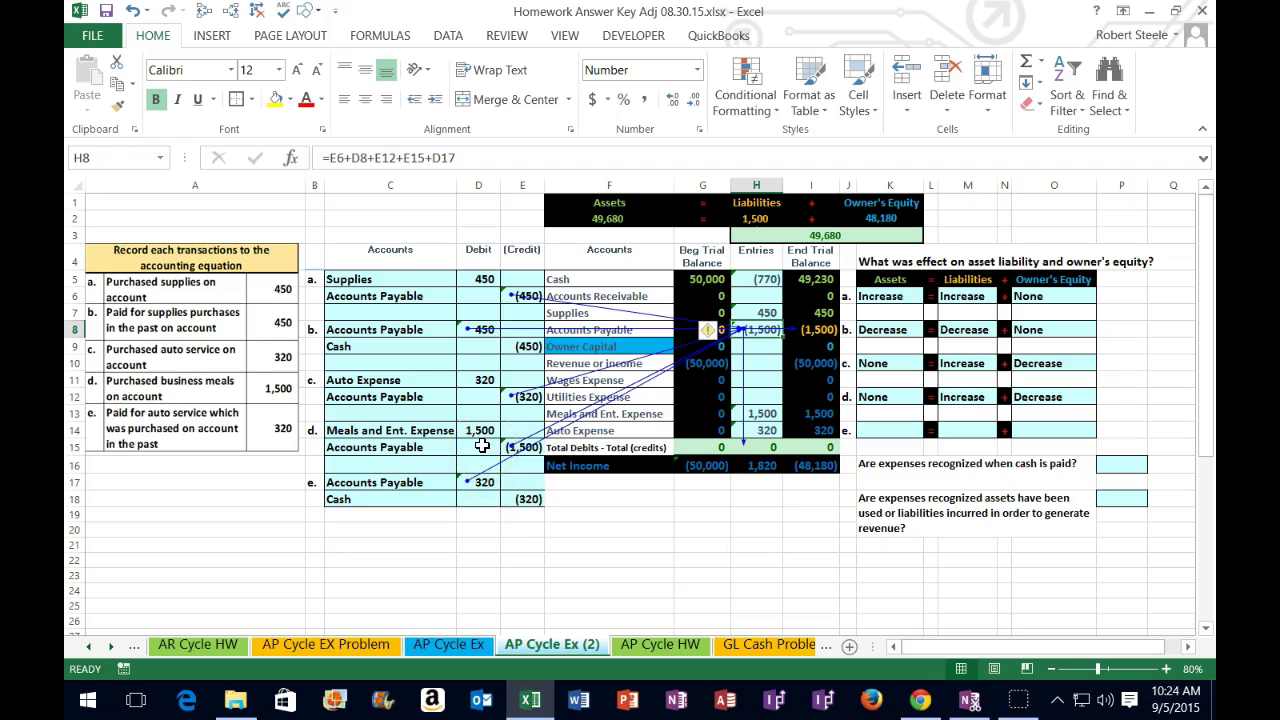
click(257, 13)
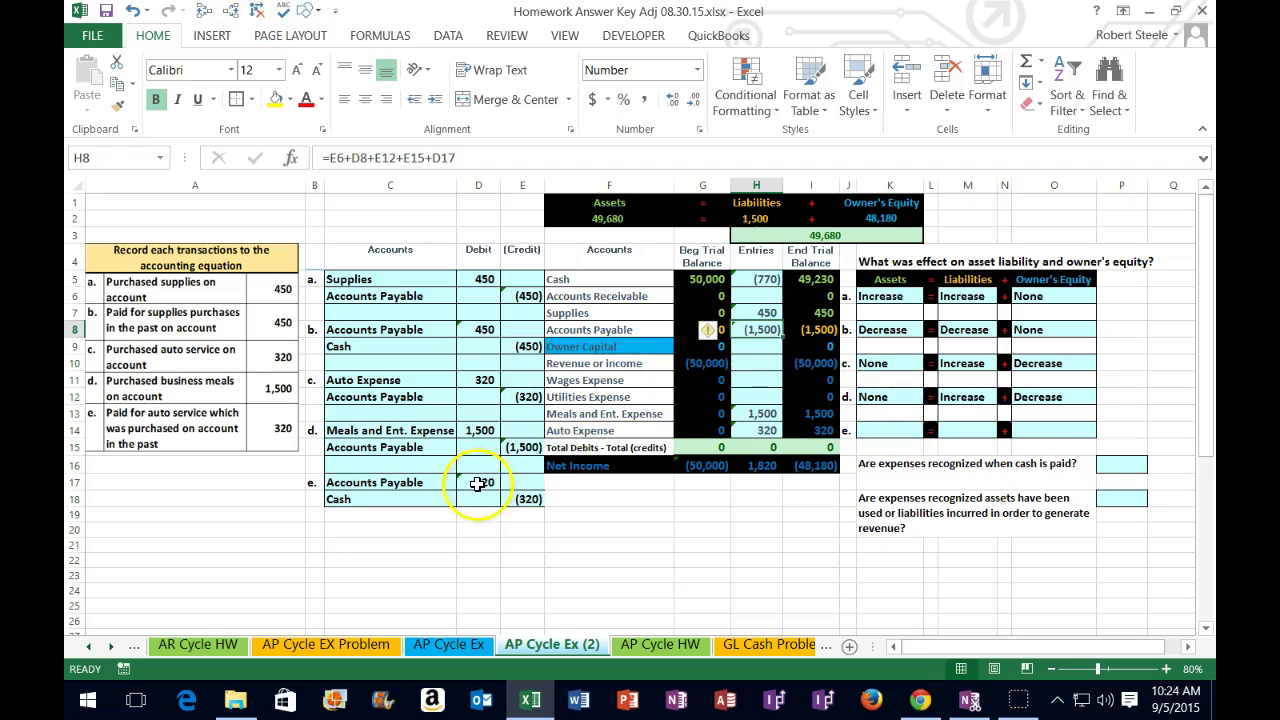
Clear and restore the transaction e amounts in D17:E18 to check the change in total assets
drag(482, 482, 505, 497)
key(Delete)
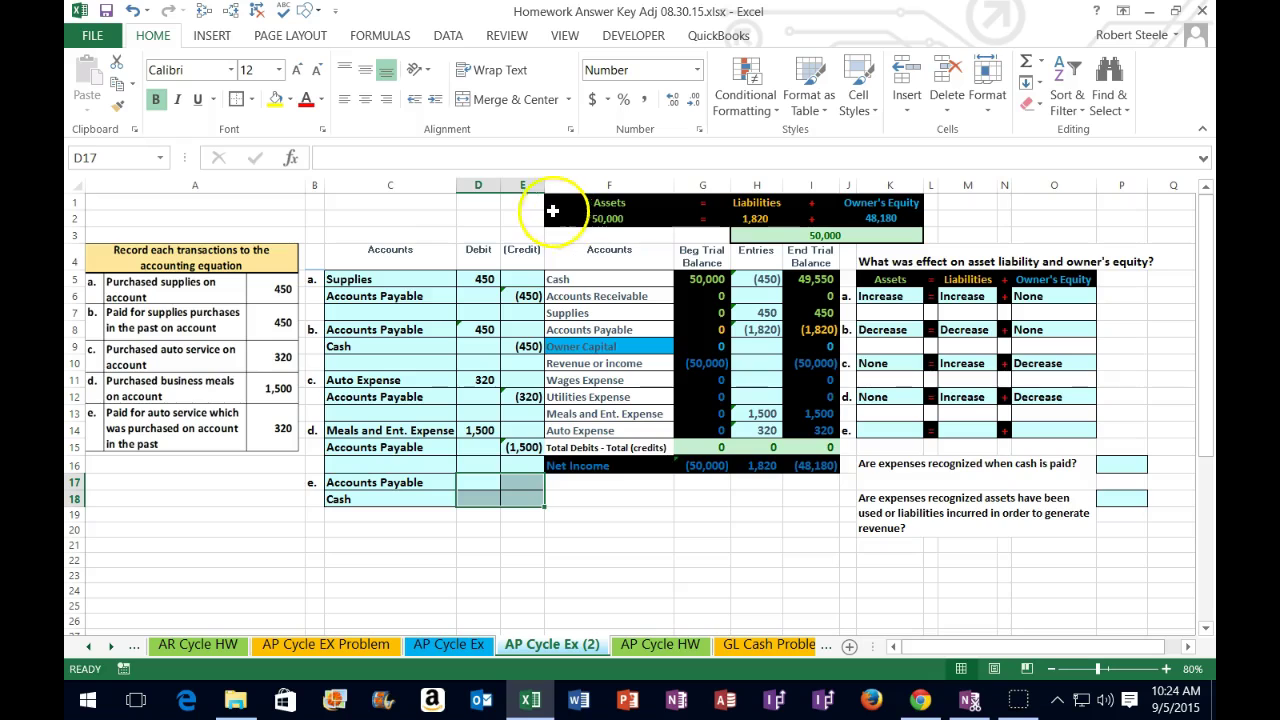
click(133, 11)
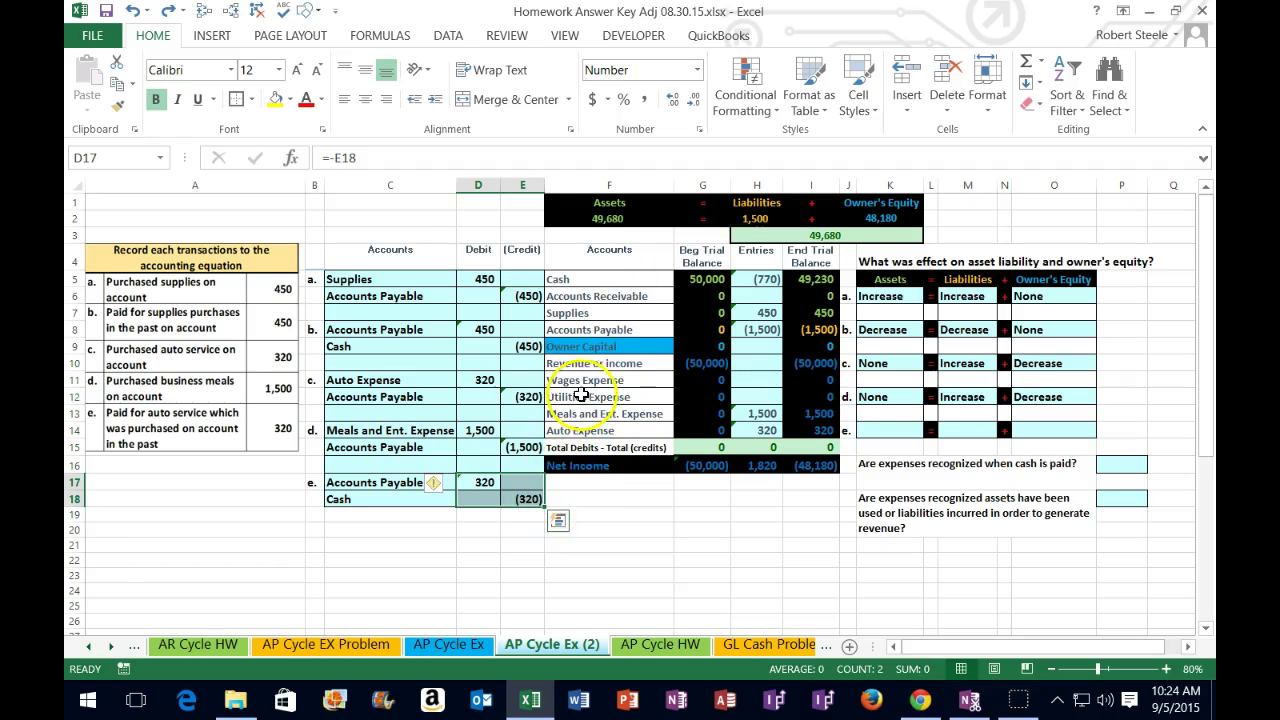
Compare the beginning and ending asset balances in G5:G7 and I5:I7, and set transaction e's asset effect in K14 to Decrease
click(702, 292)
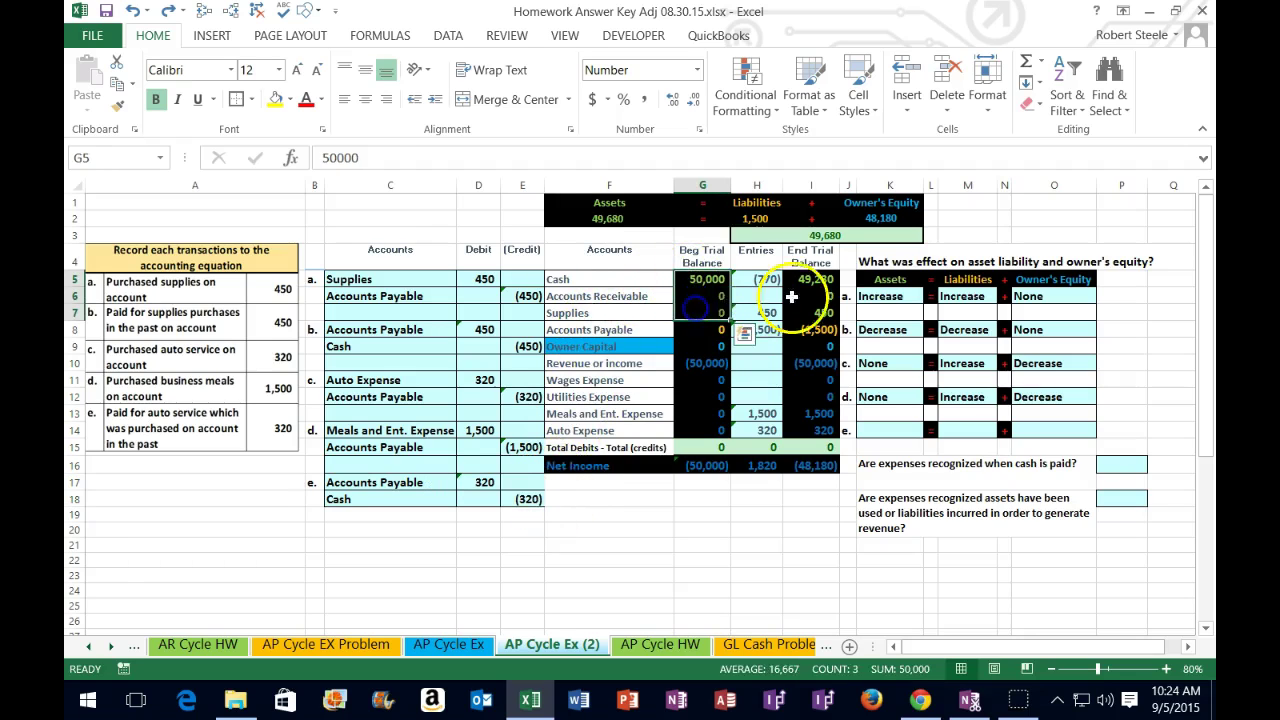
drag(811, 280, 808, 308)
click(905, 431)
click(931, 430)
click(918, 466)
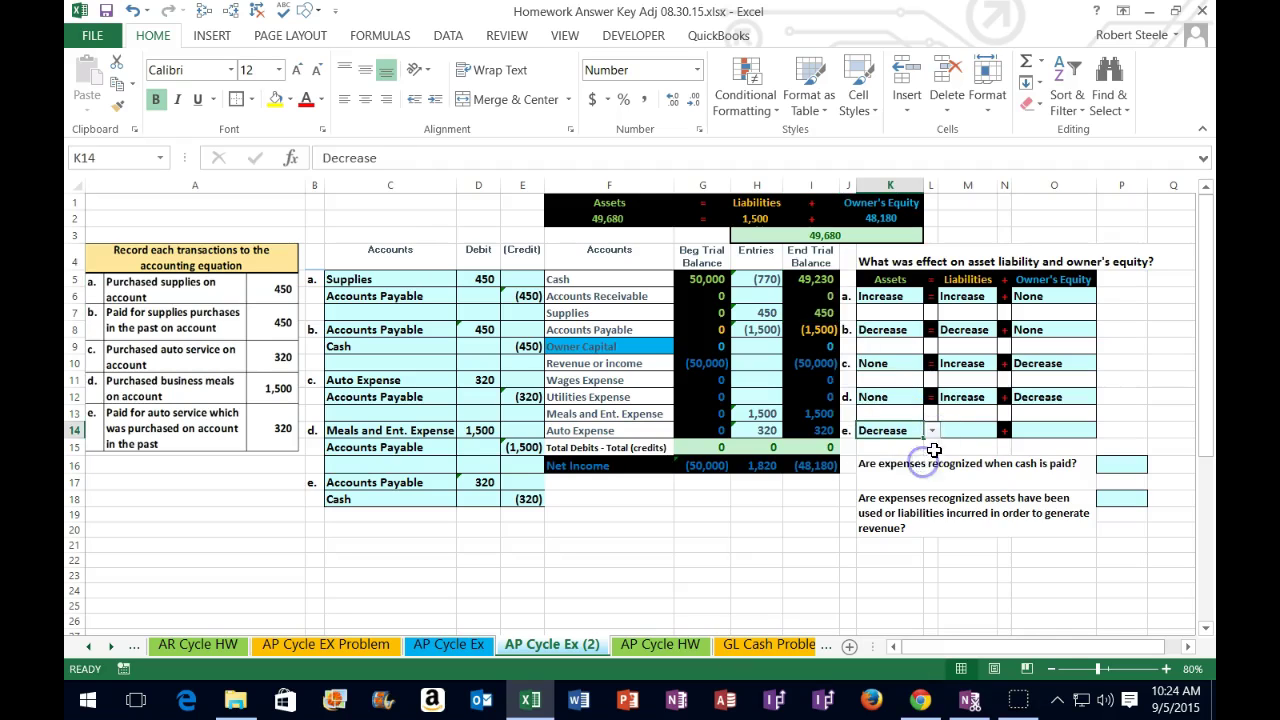
Clear and restore the transaction e amounts in D17:E18 to check the change in total liabilities
drag(472, 484, 520, 498)
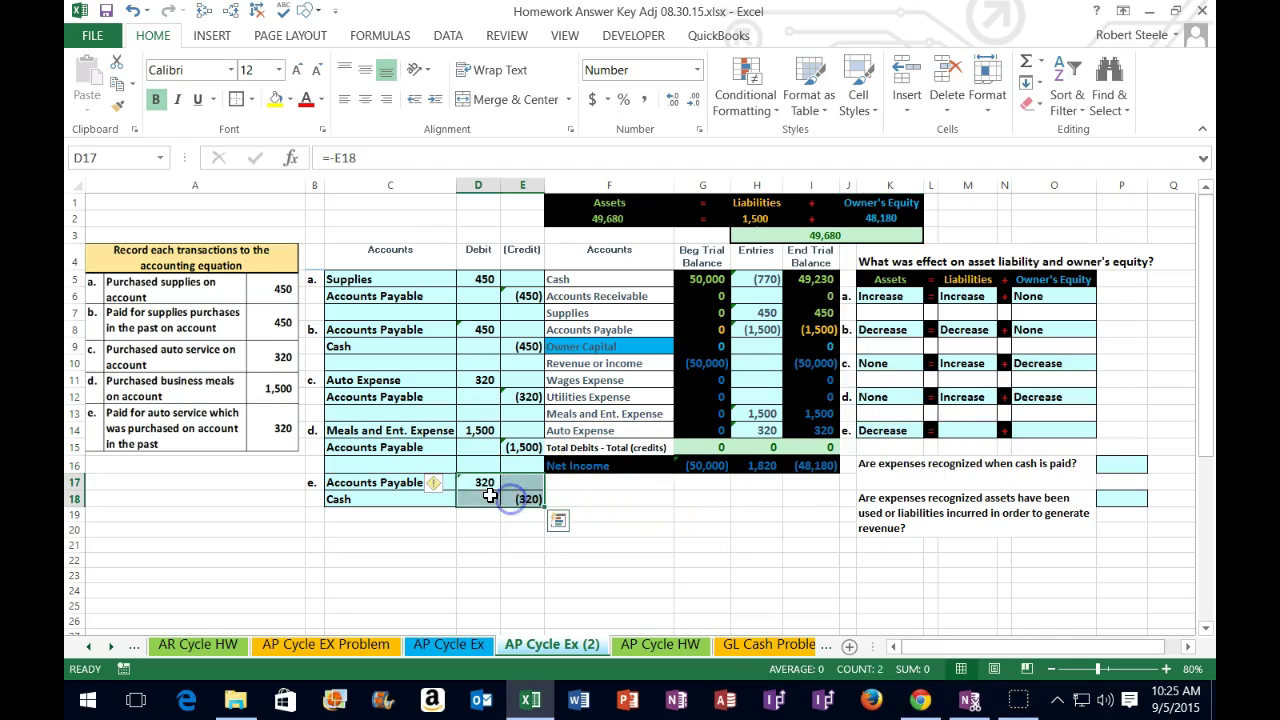
key(Delete)
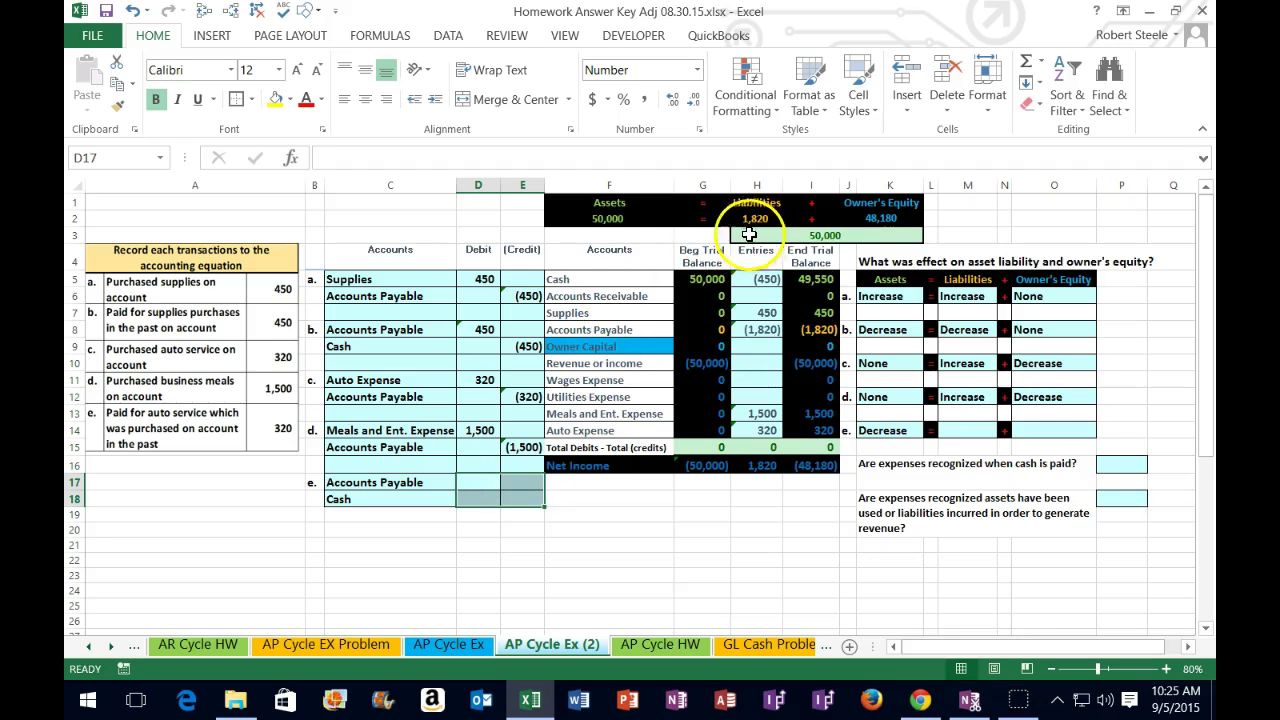
click(132, 11)
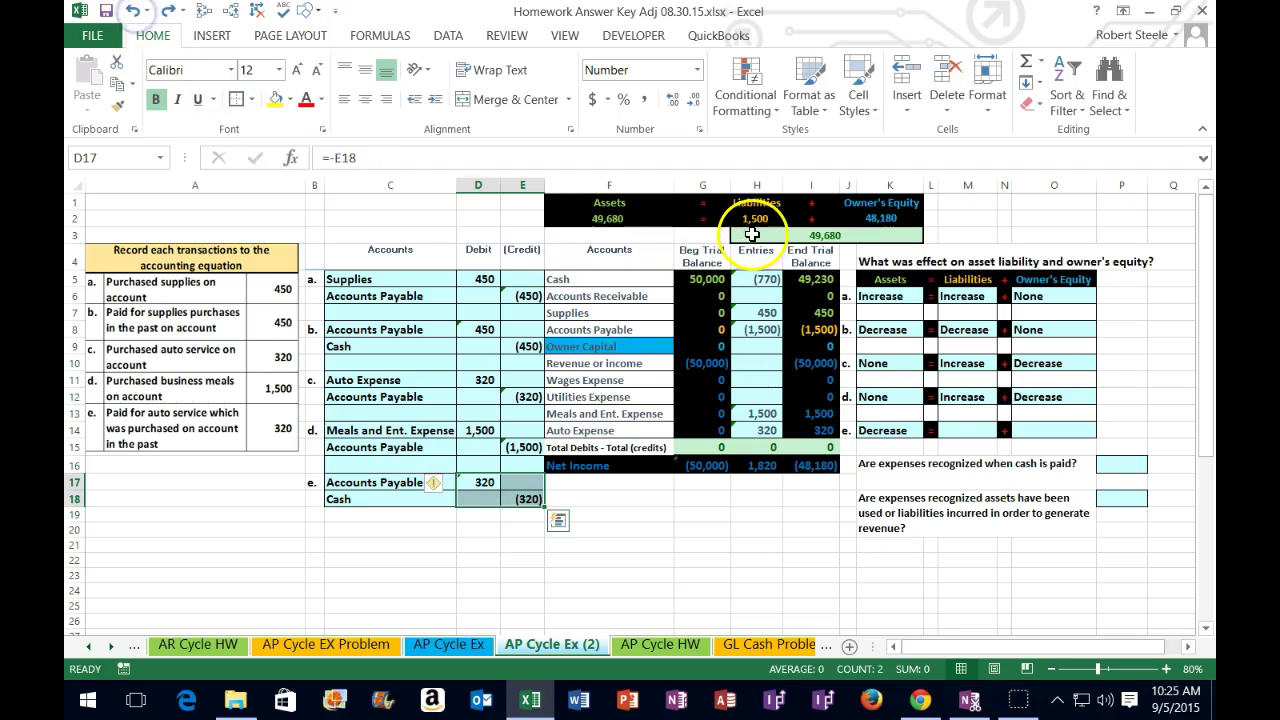
Set transaction e's liabilities effect in M14 to Decrease and its owner's equity effect in O14 to None
click(965, 430)
click(1004, 430)
click(980, 466)
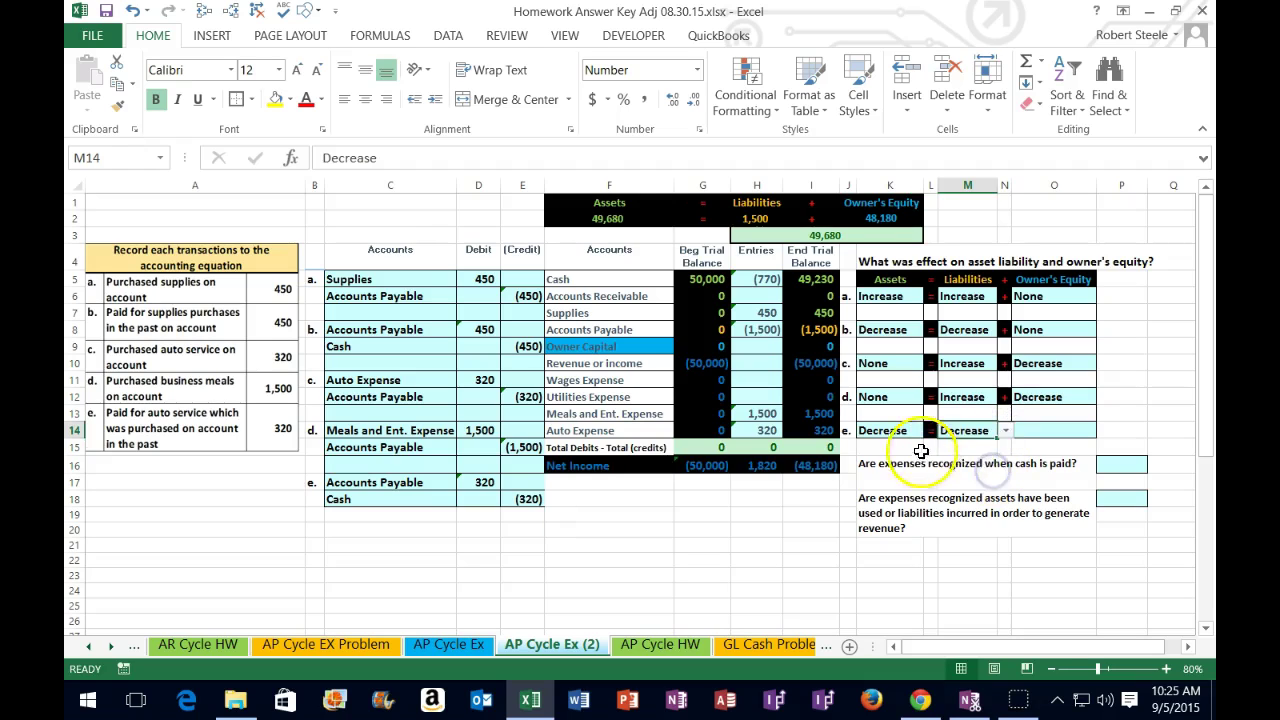
click(1050, 430)
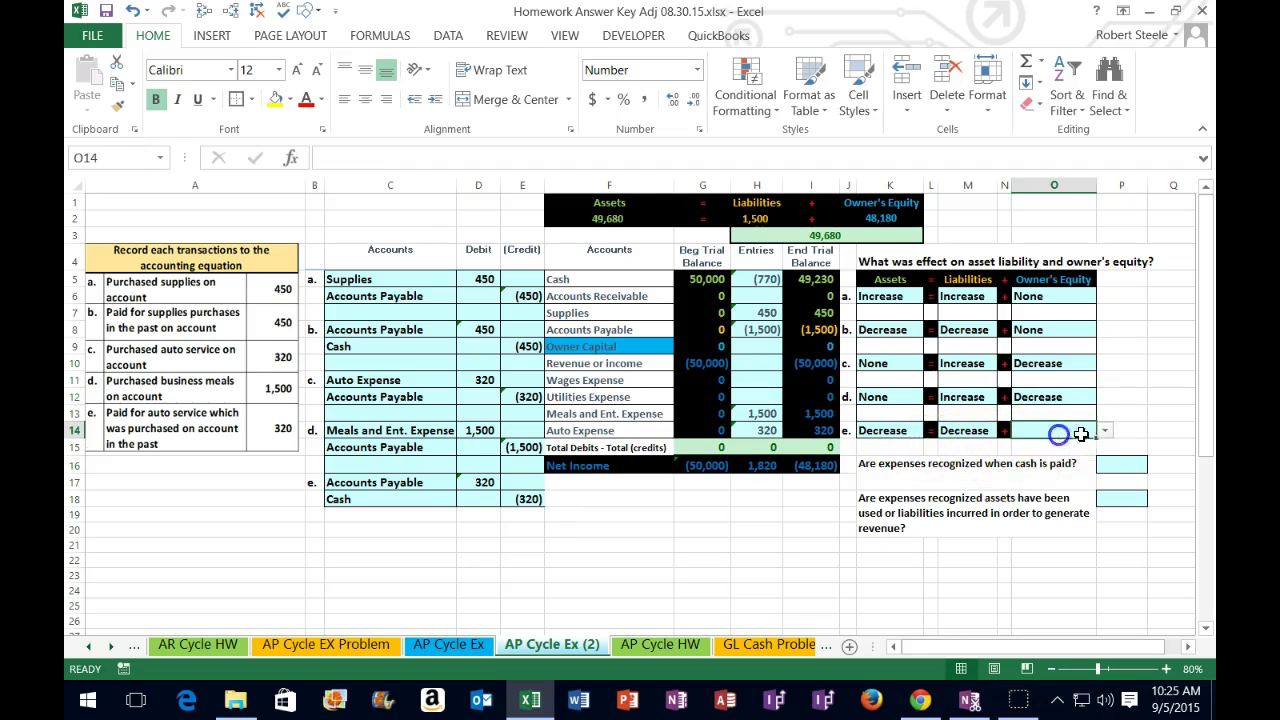
click(1106, 432)
click(1025, 444)
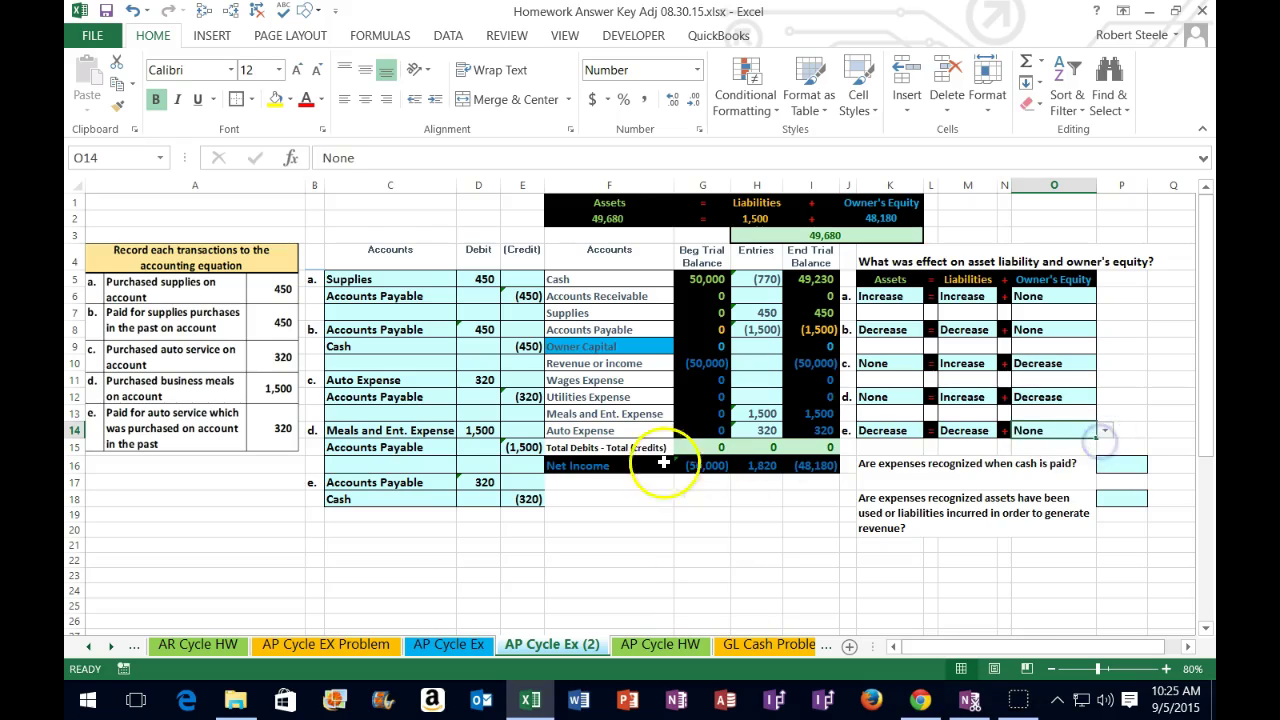
Clear and restore the transaction e amounts in D17:E18 to verify the owner's equity effect in K2
drag(488, 484, 522, 499)
key(Delete)
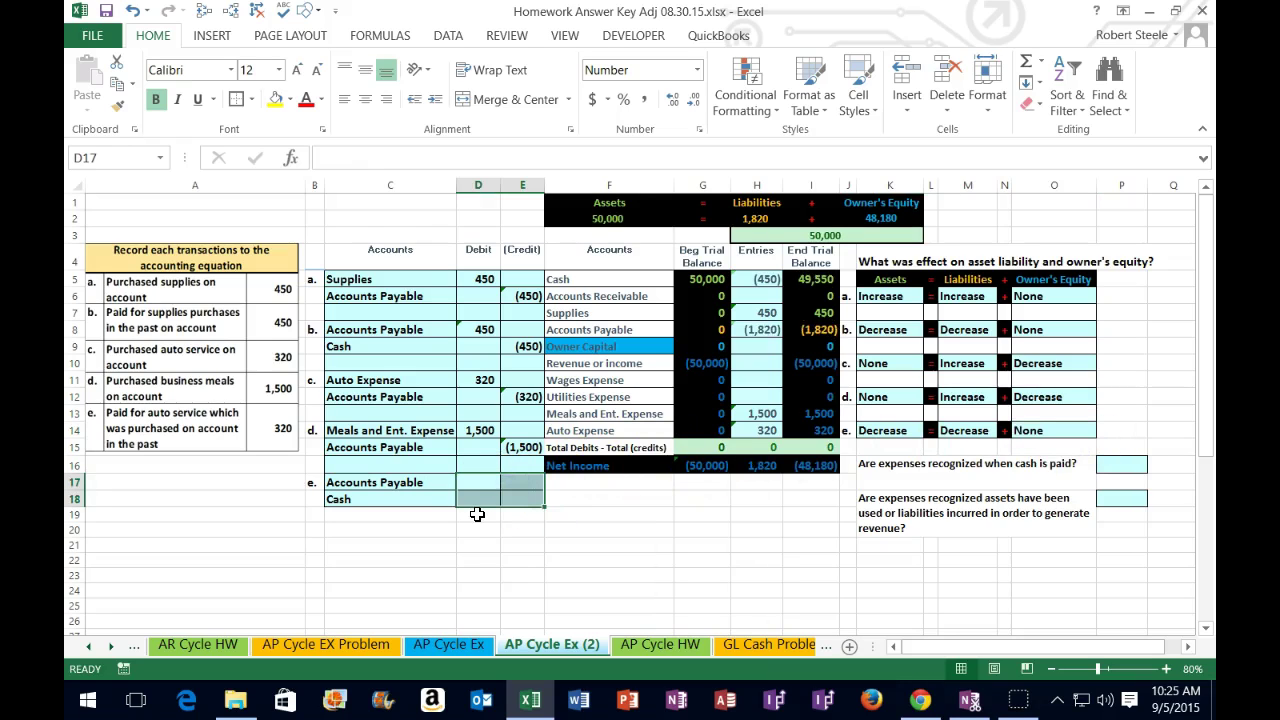
click(137, 10)
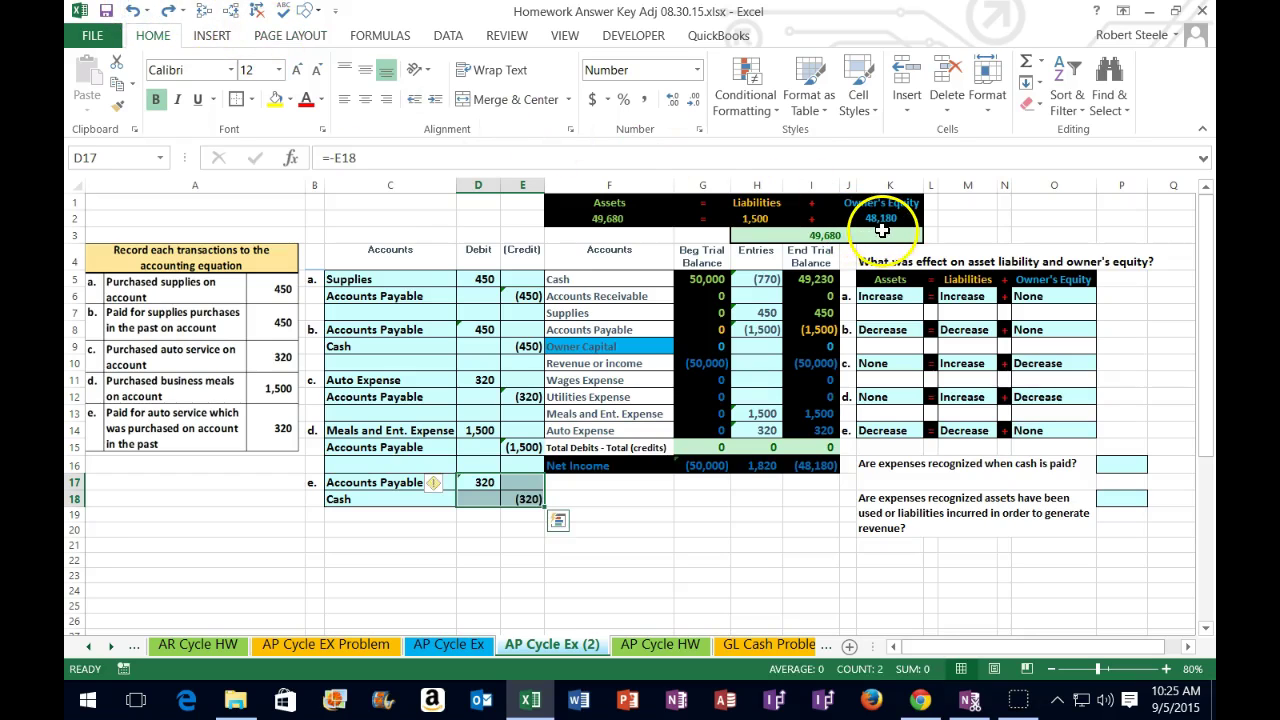